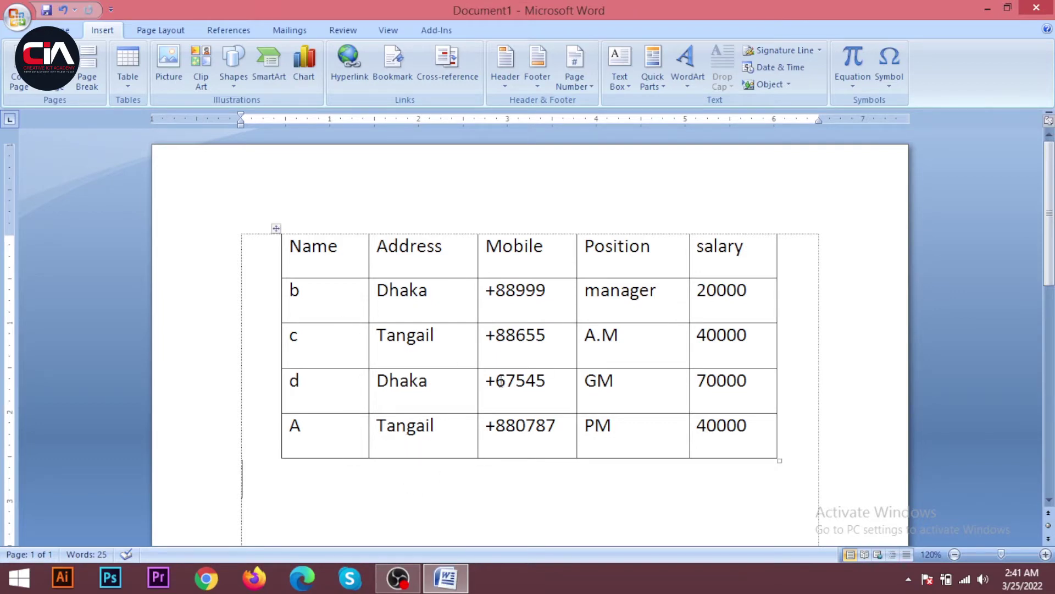
- Show the layout tools for the employee table and examine its header cells from Name to salary
left_click(446, 305)
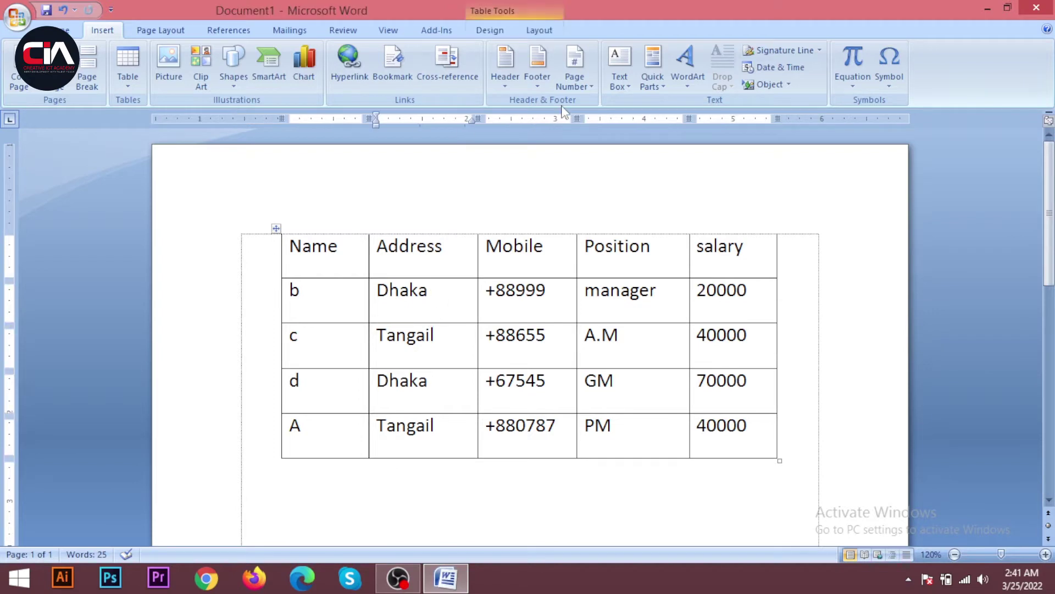
left_click(546, 32)
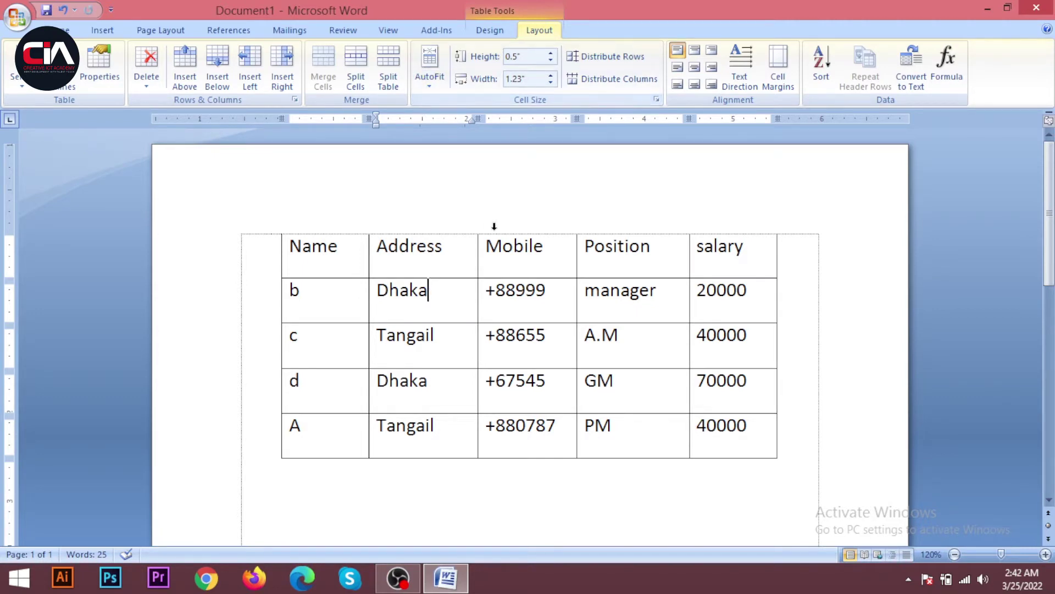
scroll(483, 275, "up", 2)
left_click(306, 277)
left_click(431, 271)
left_click(564, 269)
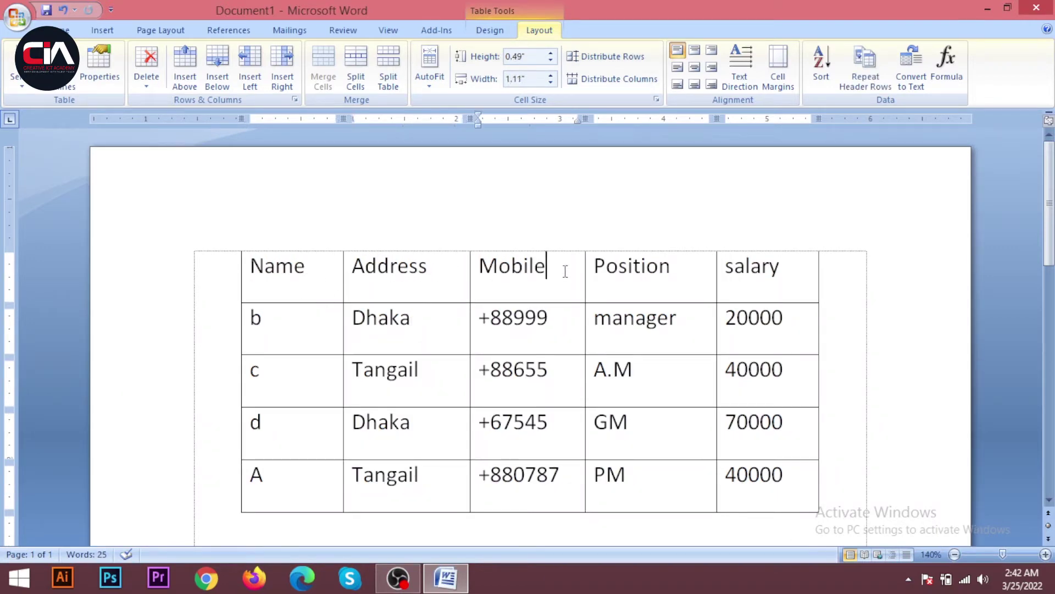
left_click(641, 269)
left_click(680, 268)
left_click(790, 269)
- Try appending "bbbbbbbbbb" to the Name heading to test how its column widens, and remove the added letters
left_click(322, 262)
type("bbbbbbb")
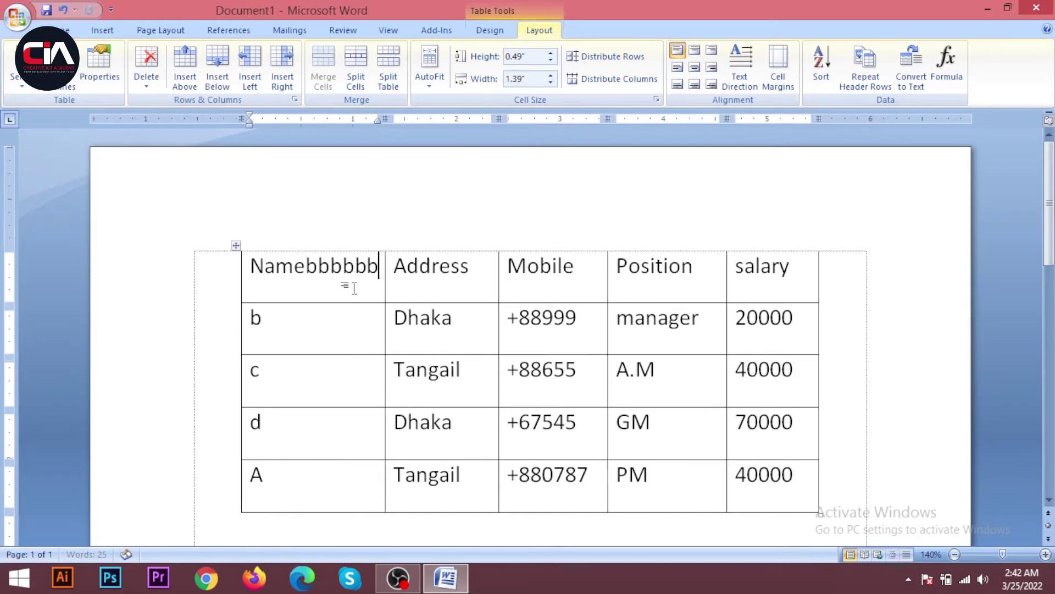
type("bb")
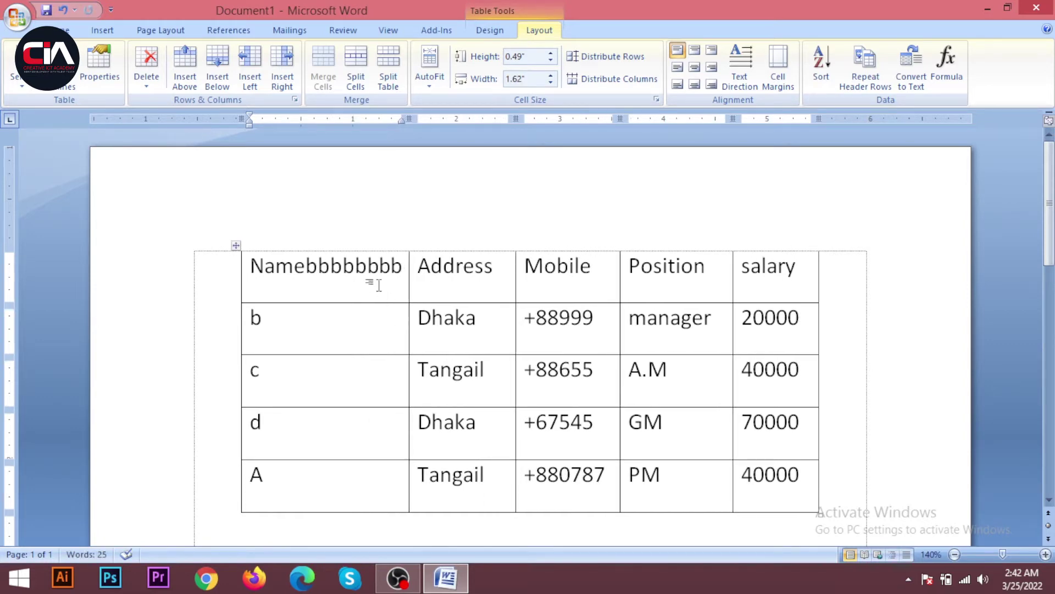
type("b")
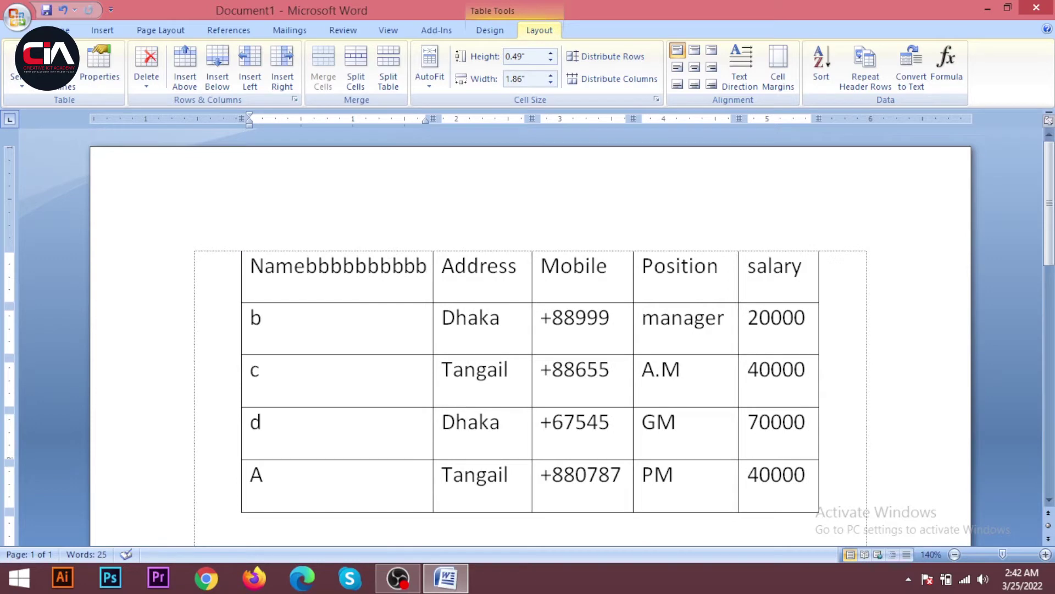
key("BackSpace")
key("BackSpace")
key("BackSpace")
key("BackSpace")
key("BackSpace")
key("BackSpace")
key("BackSpace")
key("BackSpace")
key("BackSpace")
key("BackSpace")
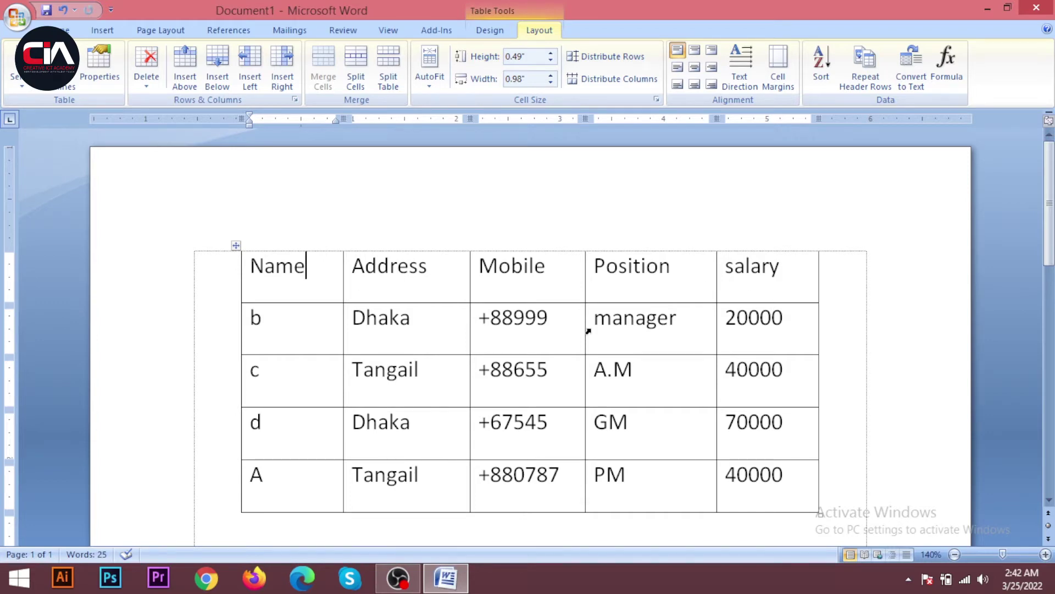
- Examine the table's AutoFit options and compare the Name, Address and Mobile headings with the space in their cells
scroll(608, 330, "down", 2)
scroll(659, 247, "up", 1)
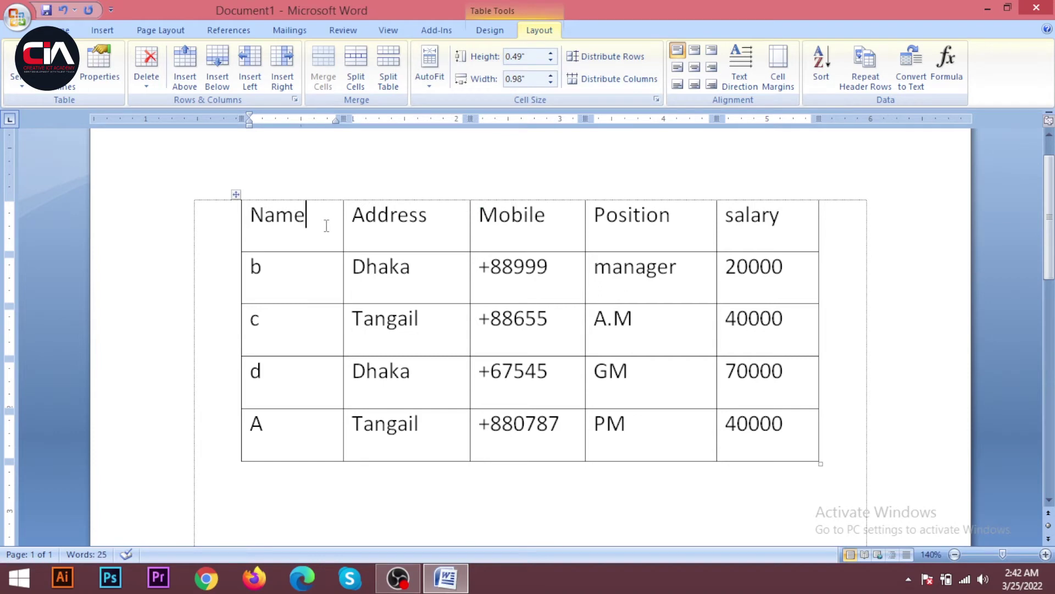
left_click(429, 83)
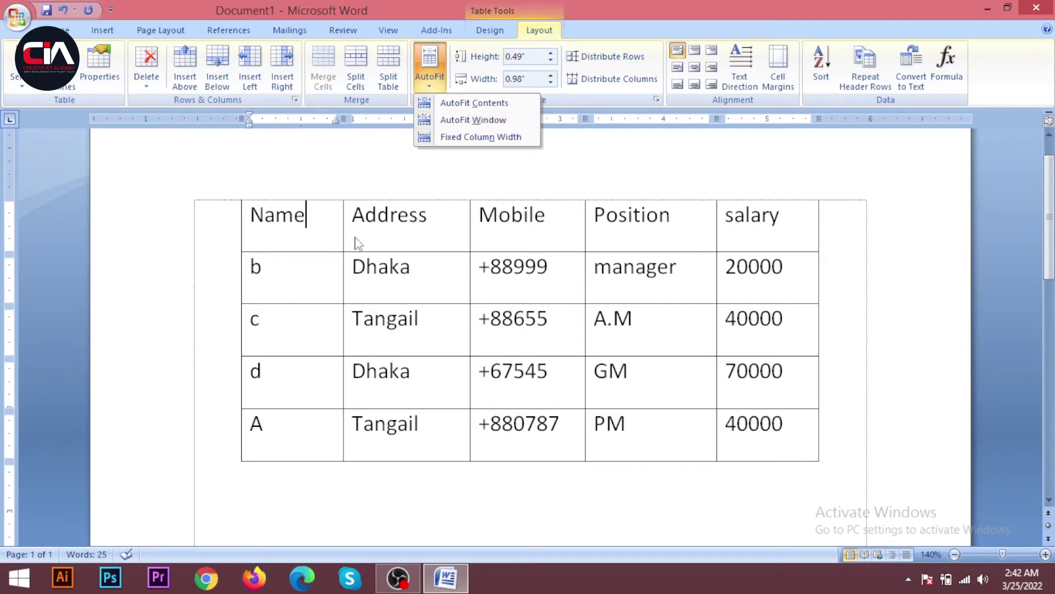
left_click(339, 214)
left_click_drag(328, 214, 272, 215)
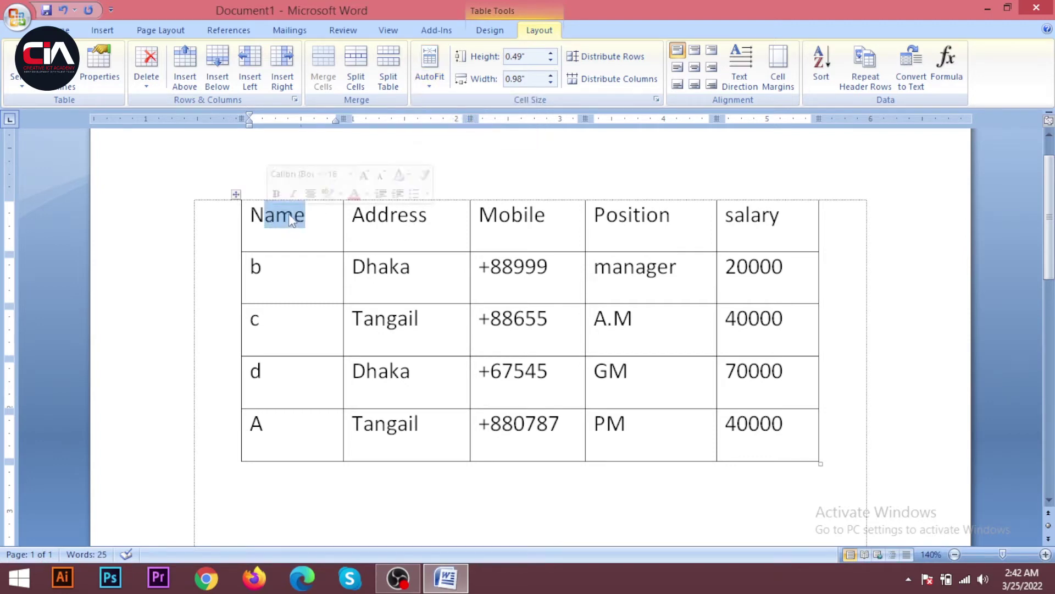
left_click_drag(440, 215, 364, 216)
left_click_drag(547, 216, 498, 217)
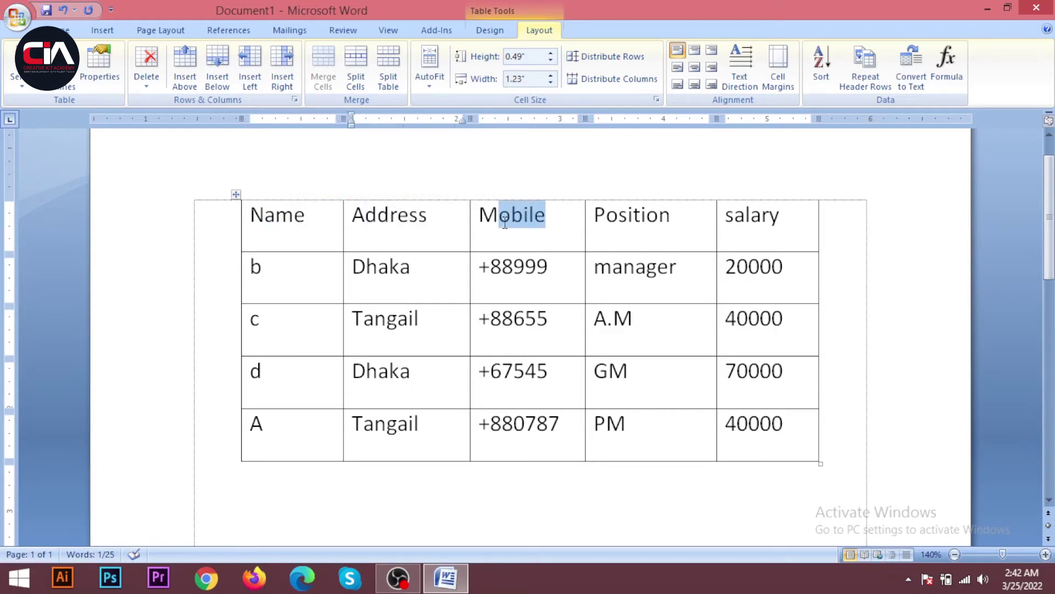
left_click(547, 215)
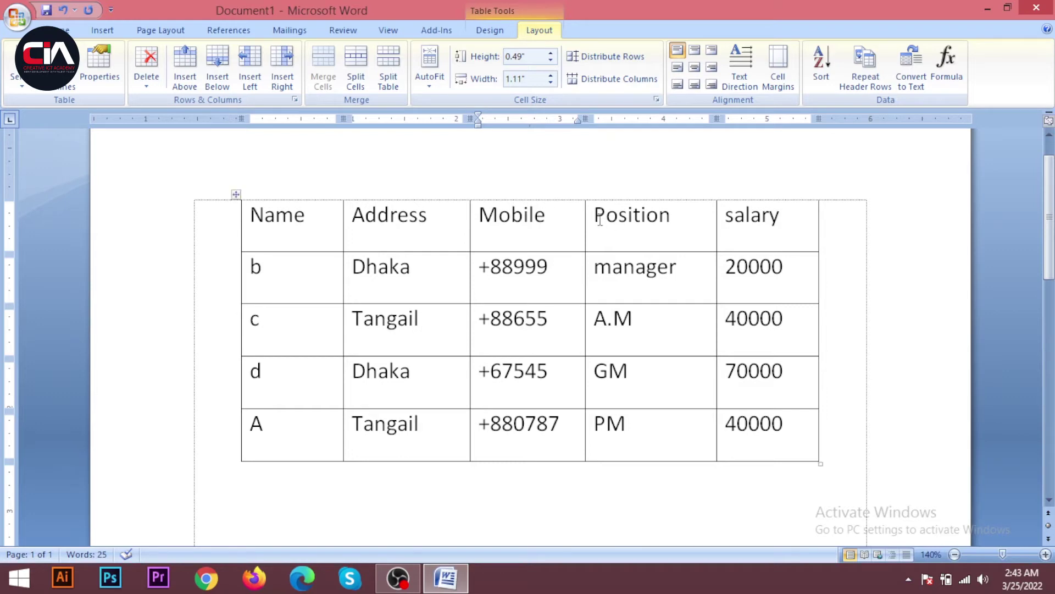
left_click_drag(561, 217, 474, 237)
left_click(569, 235)
left_click(440, 80)
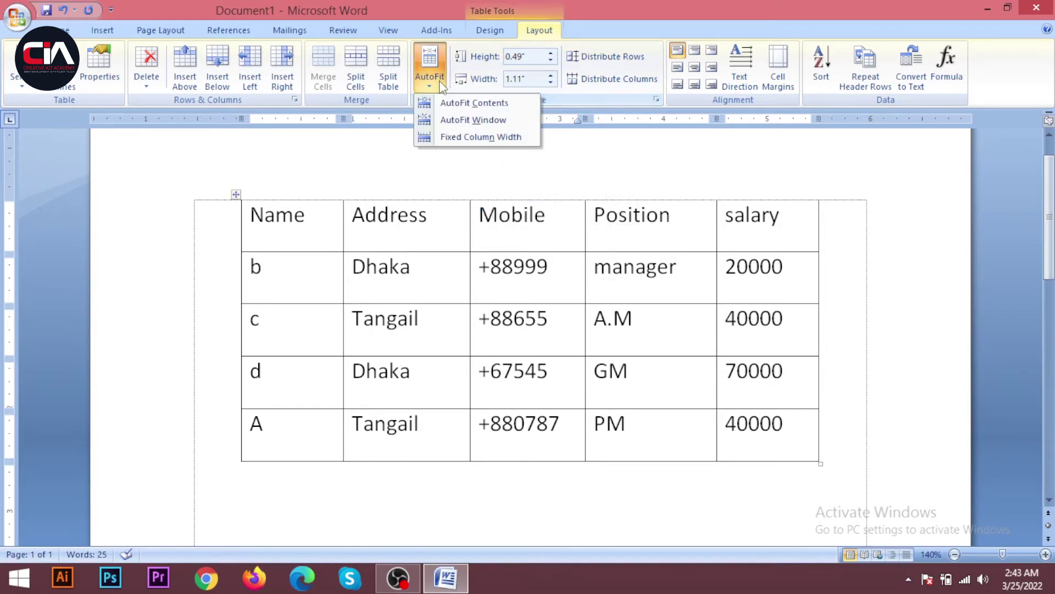
left_click(553, 219)
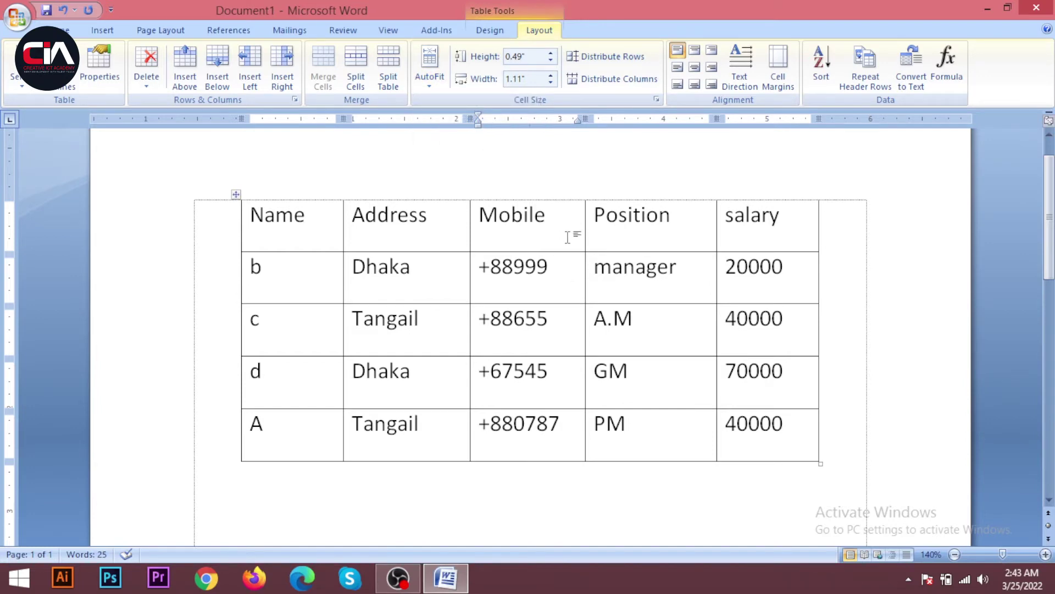
- Try AutoFit Contents on the table and undo it
left_click(427, 81)
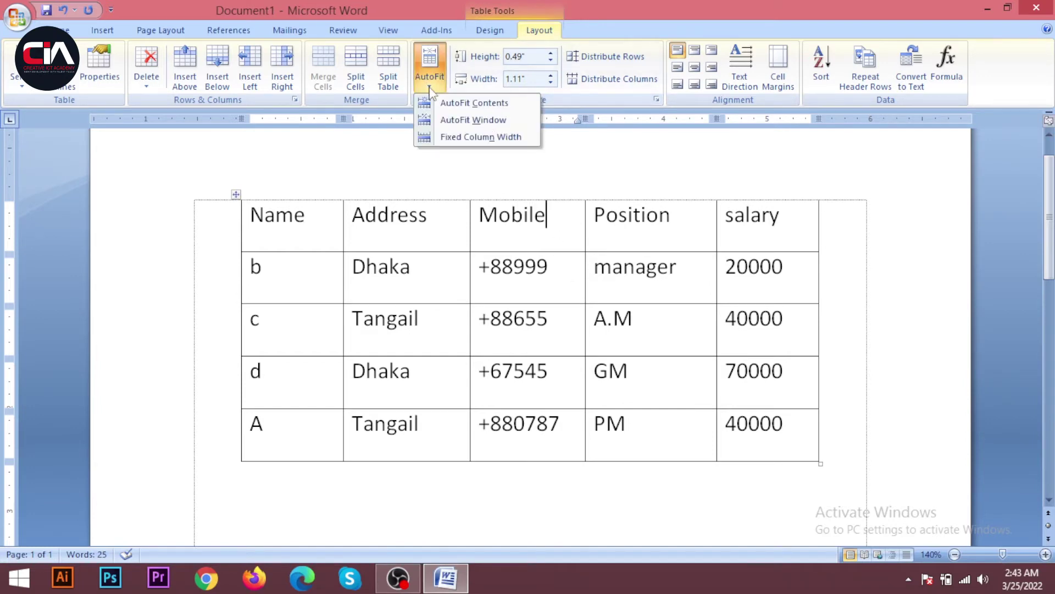
left_click(471, 103)
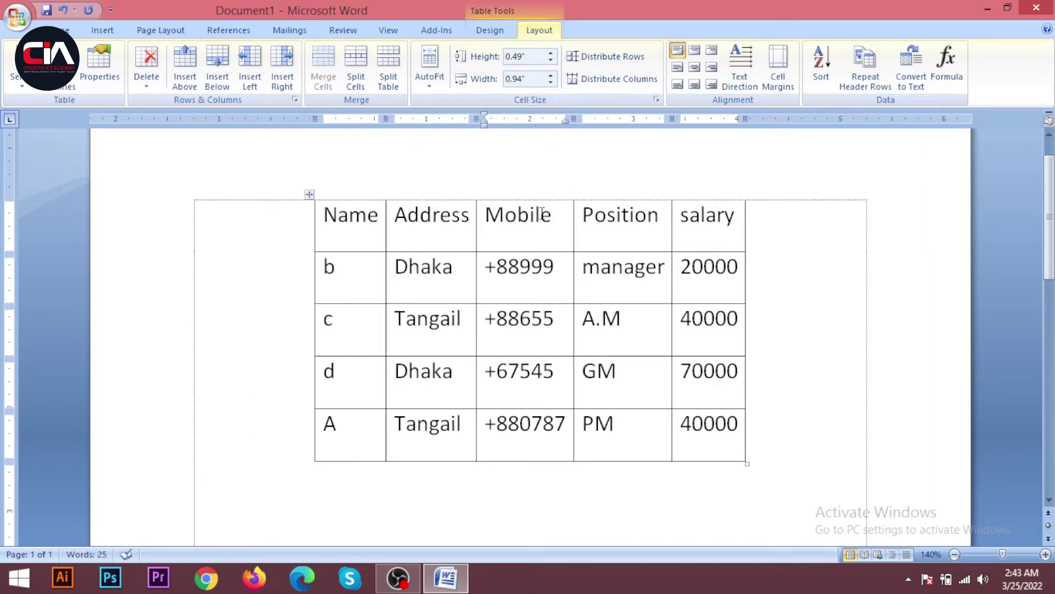
key("ctrl+z")
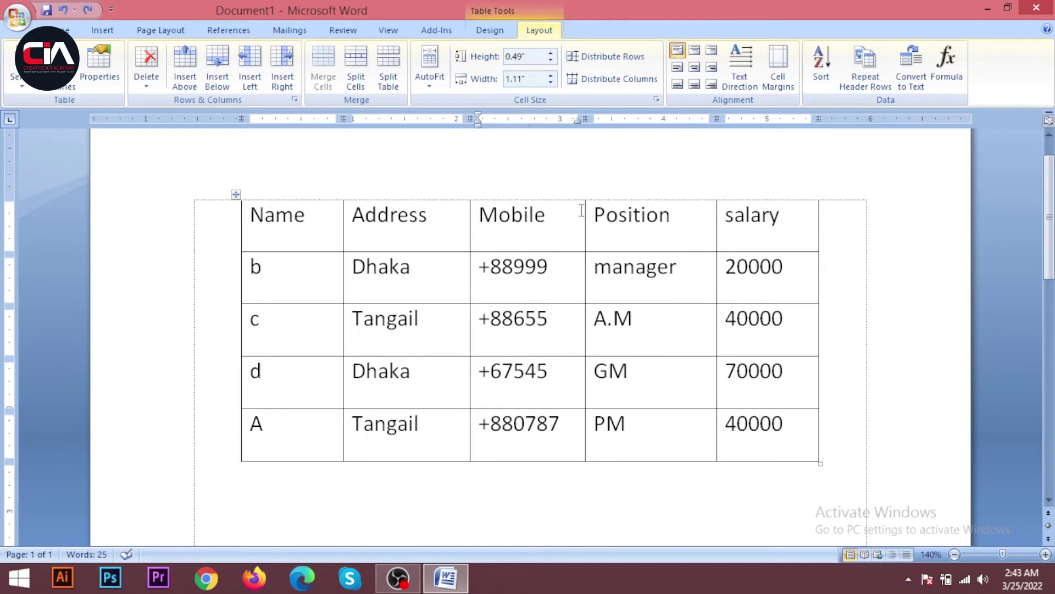
- Apply AutoFit Contents to the table with the cursor in the Address heading cell
left_click(435, 221)
left_click(313, 226)
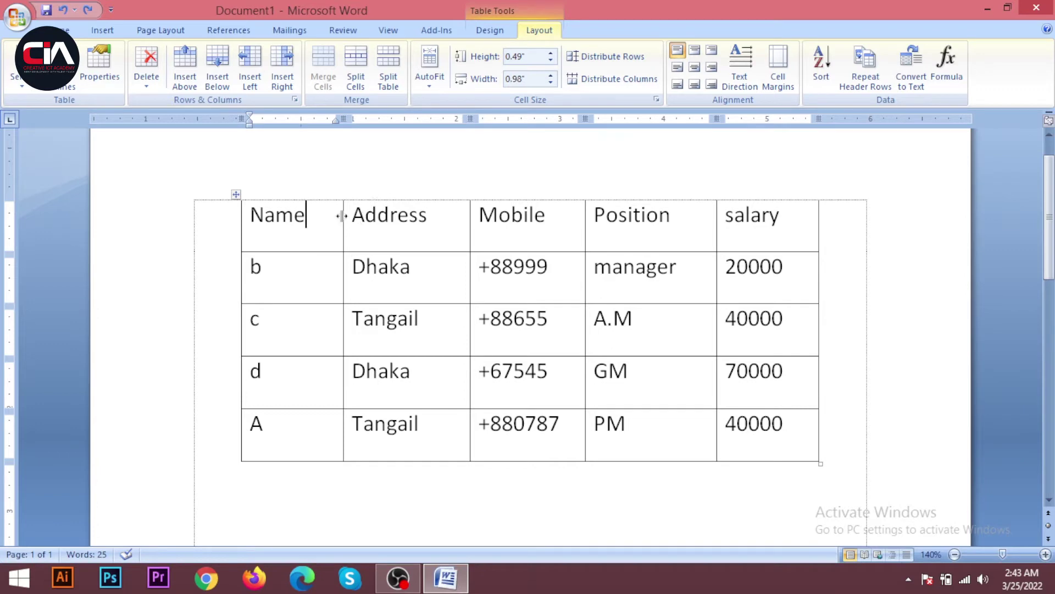
left_click(446, 210)
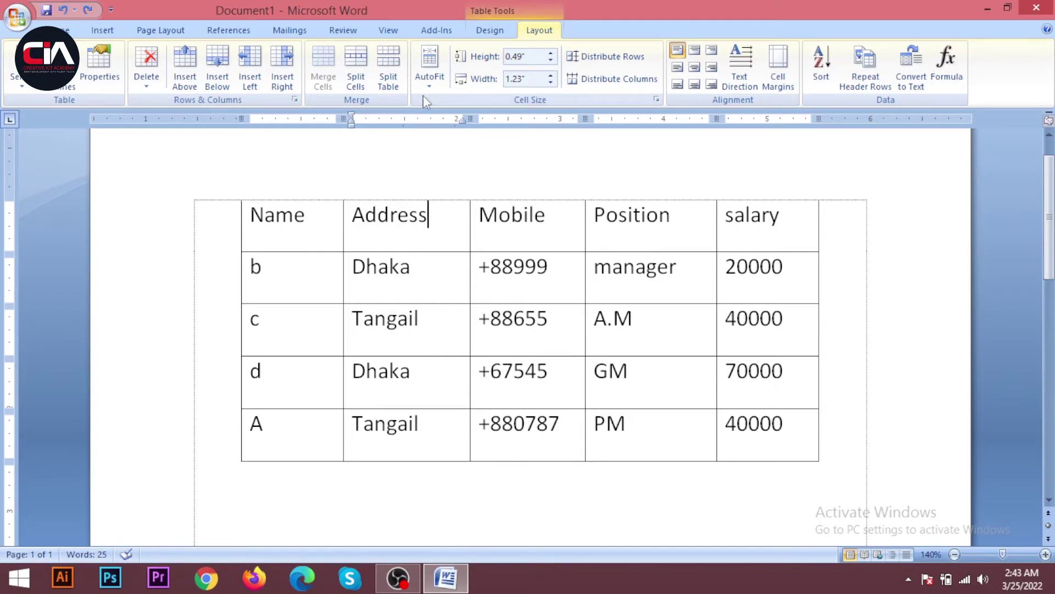
left_click(429, 77)
left_click(471, 103)
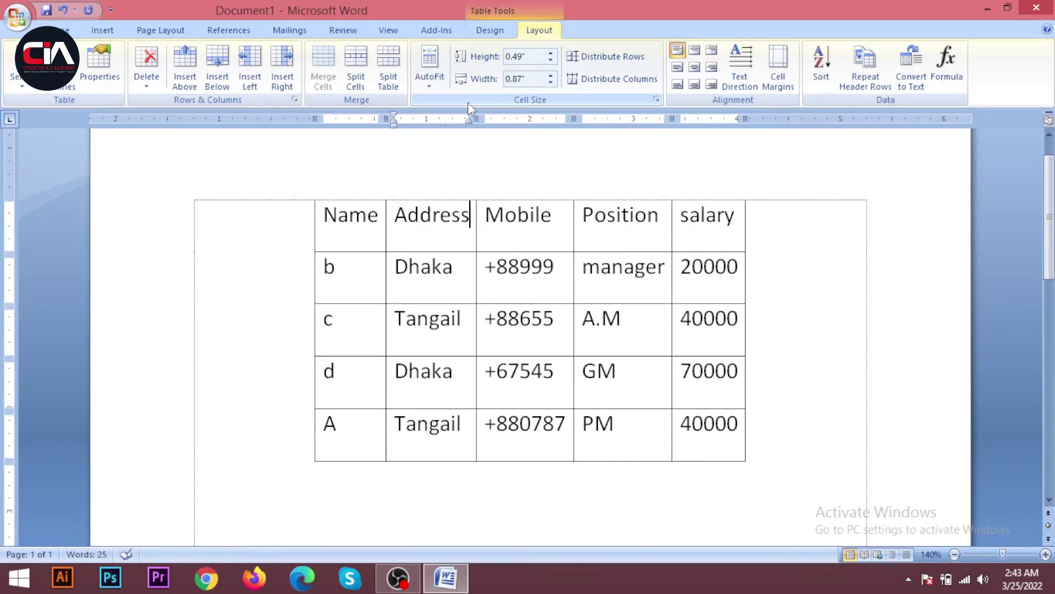
- Try appending "hhhhhhh" to the Address heading and "fffffff" to Mobile, and undo both along with the column fit
type("hhhhhhh")
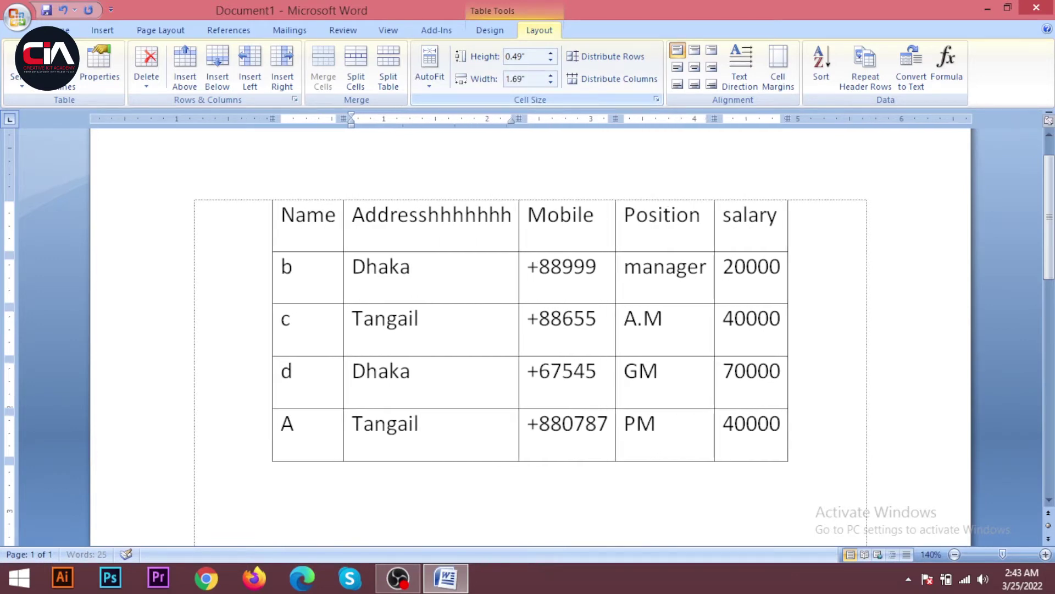
left_click(596, 215)
type("ffff")
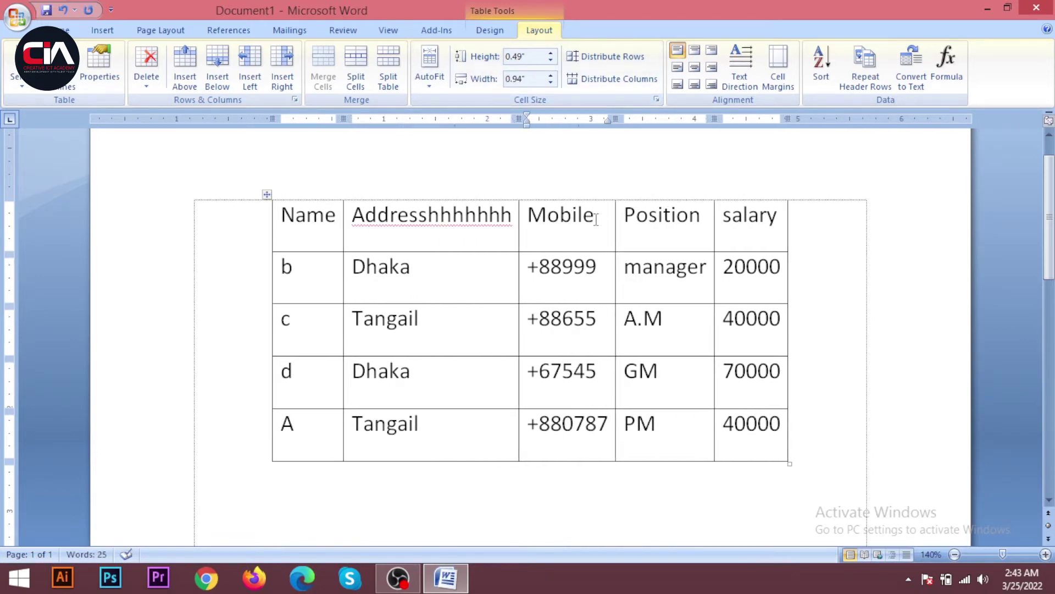
type("fff")
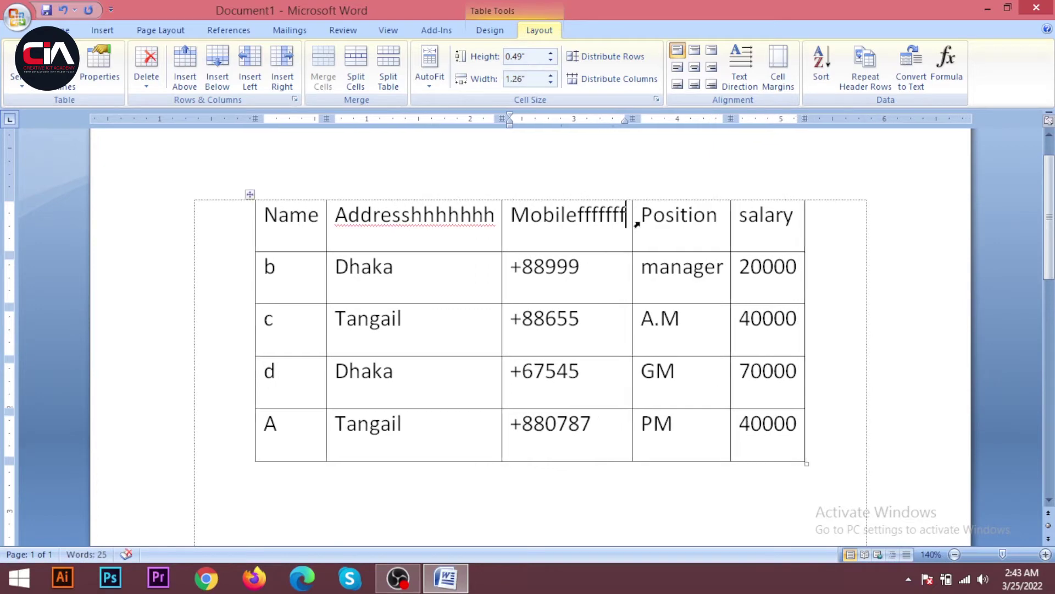
key("ctrl+z")
key("ctrl+z")
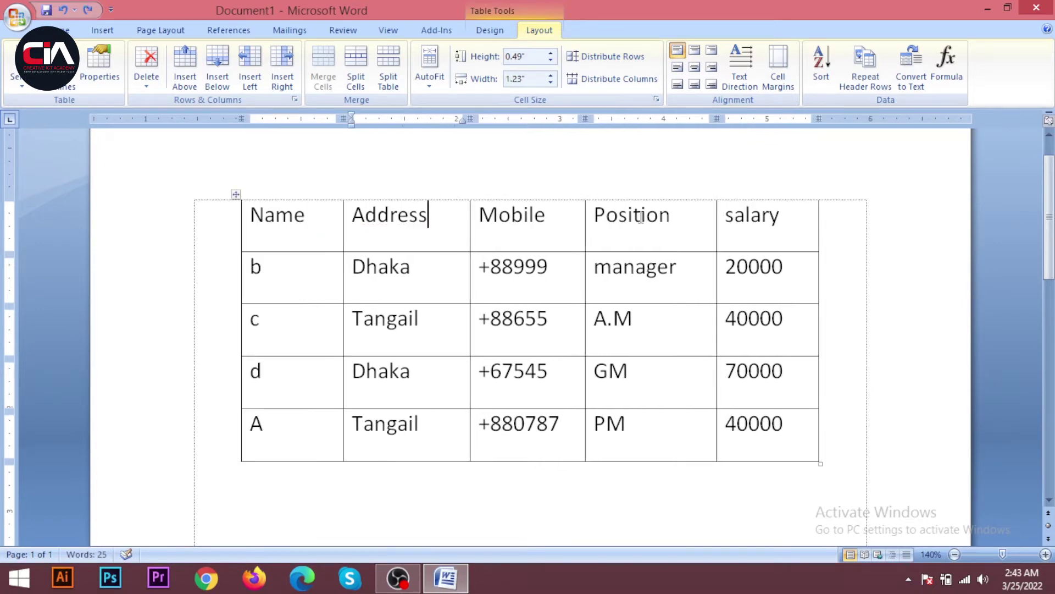
- Fit the table's column widths to their contents again with AutoFit Contents
left_click(430, 82)
left_click(451, 104)
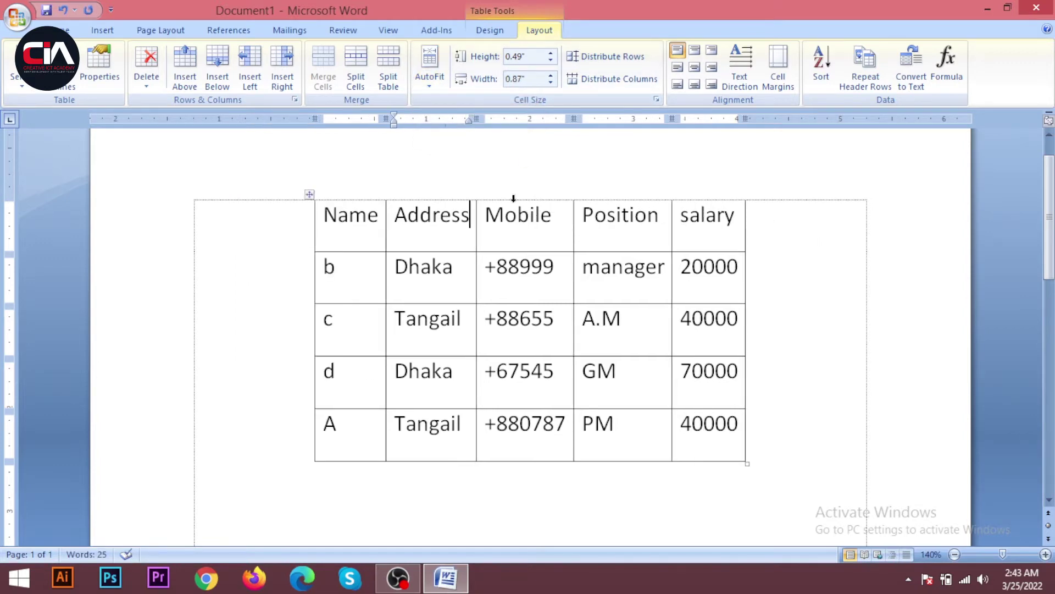
- Stretch the table across the full page width with AutoFit Window
left_click(429, 88)
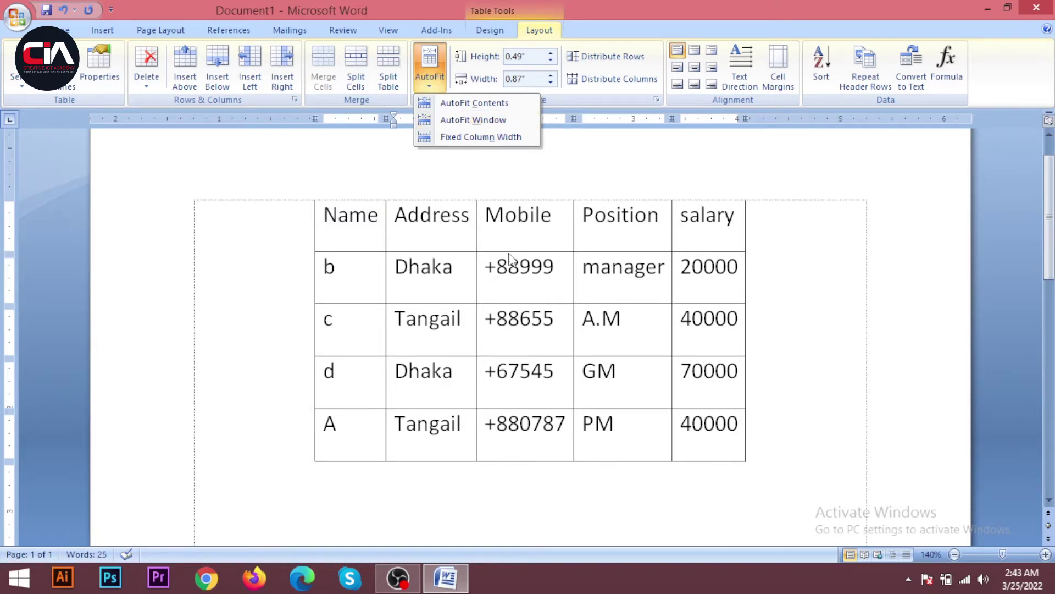
left_click(205, 210)
left_click(850, 223)
left_click(549, 288)
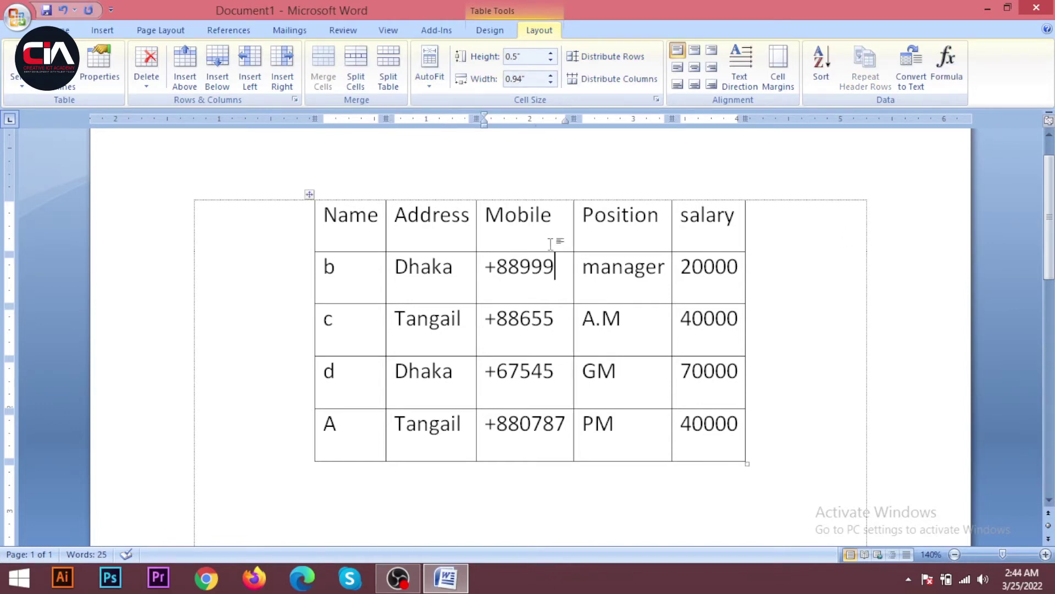
left_click(433, 78)
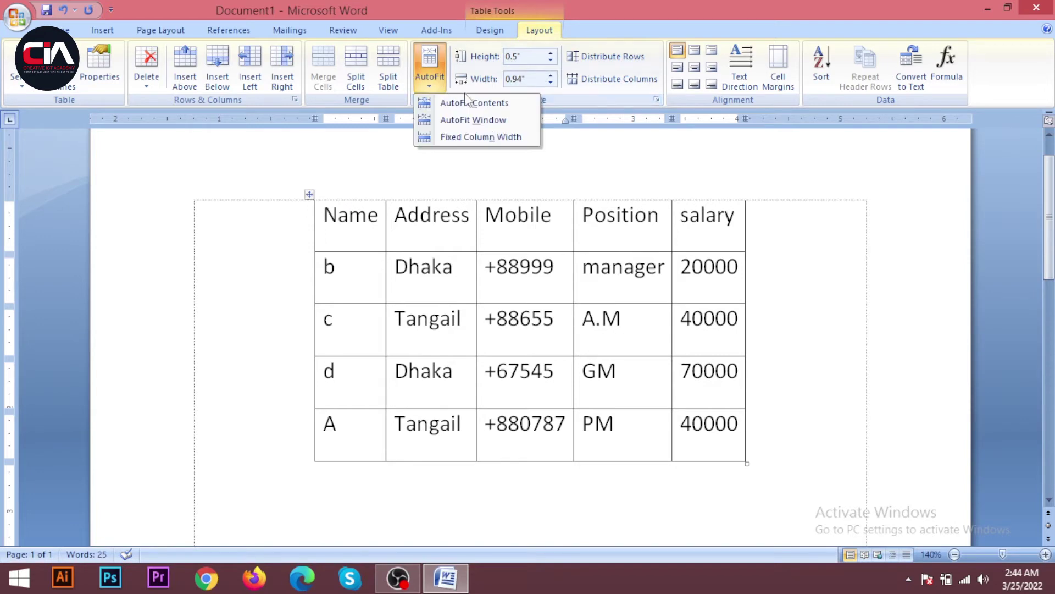
left_click(467, 120)
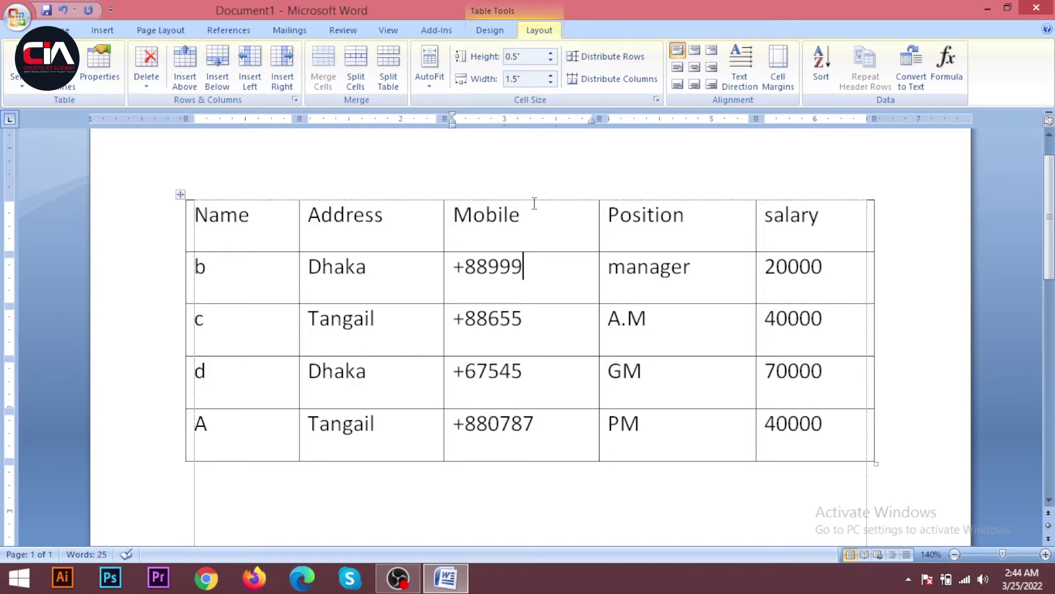
- Append a long run of the letter "g" to the Name heading to test how its column adapts
left_click(432, 88)
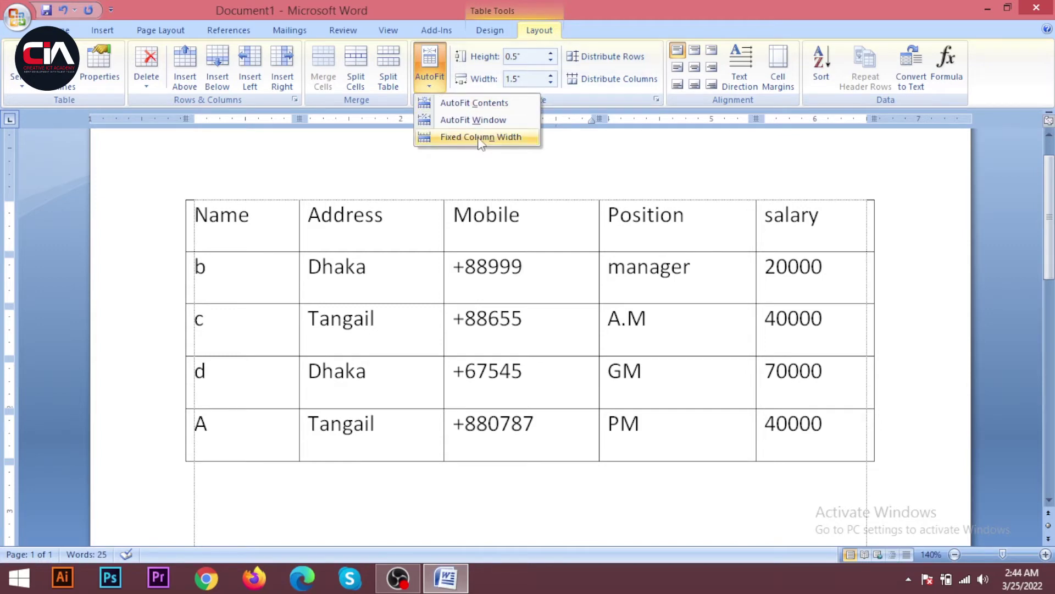
left_click(386, 223)
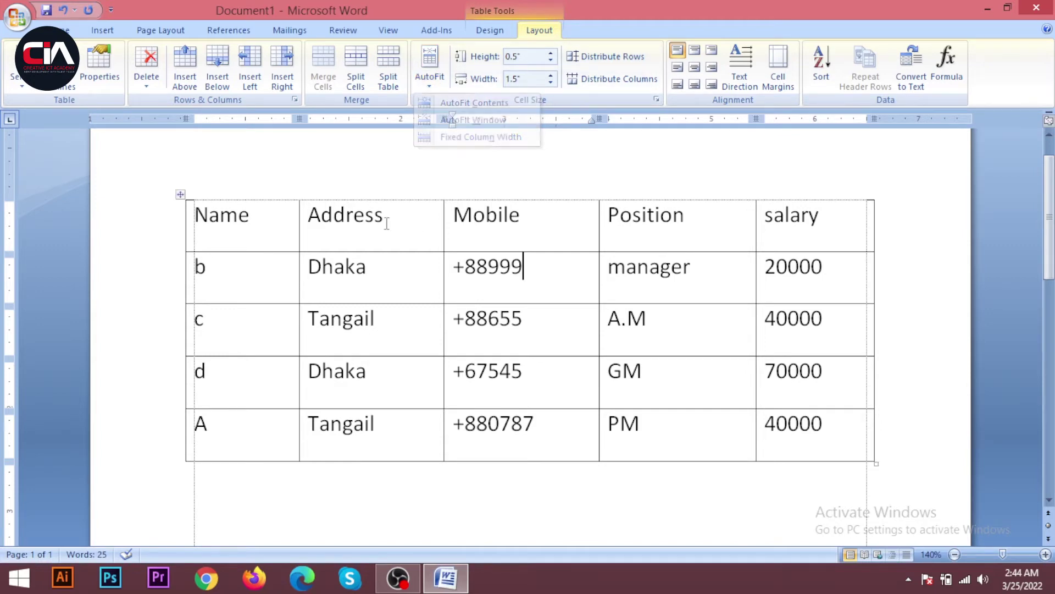
left_click(262, 236)
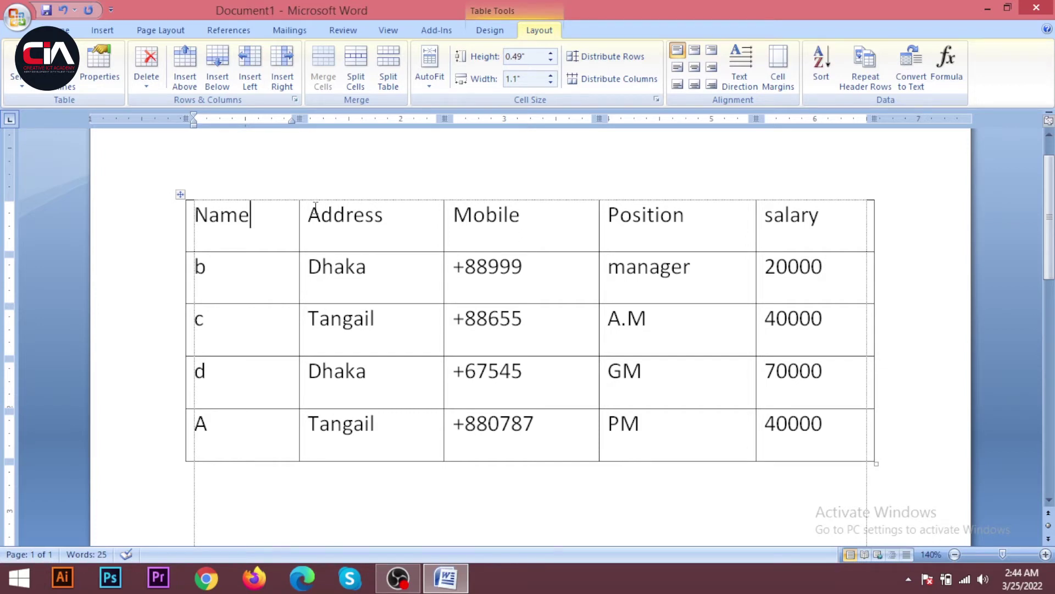
left_click(429, 60)
left_click(254, 206)
type("ggggggggg")
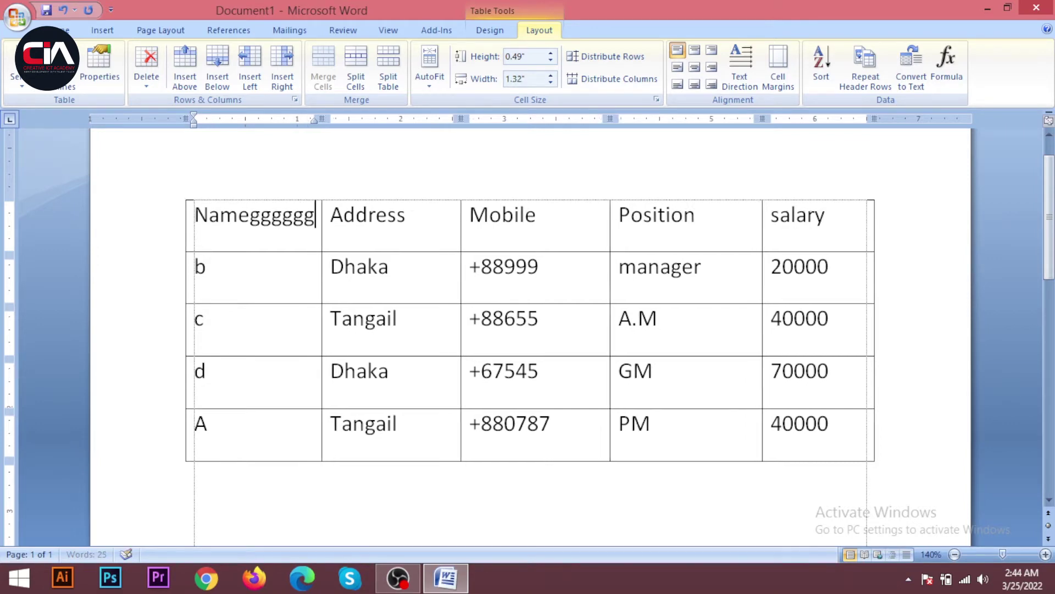
type("gggggg")
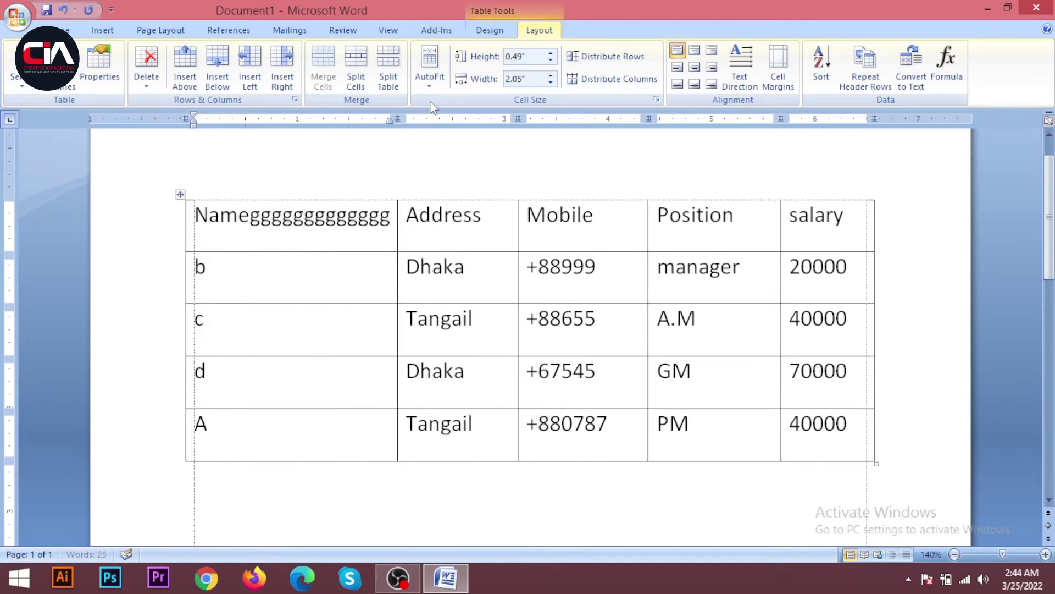
- Try Fixed Column Width on the table by appending more "g" letters to the Name heading, and undo the added letters
left_click(432, 85)
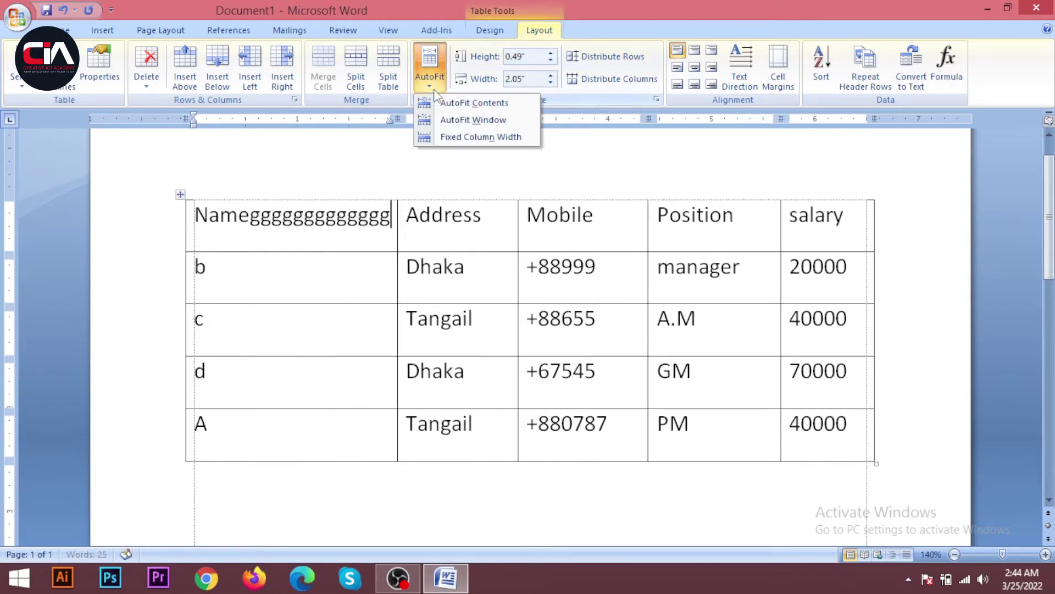
left_click(490, 138)
type("ggggggg")
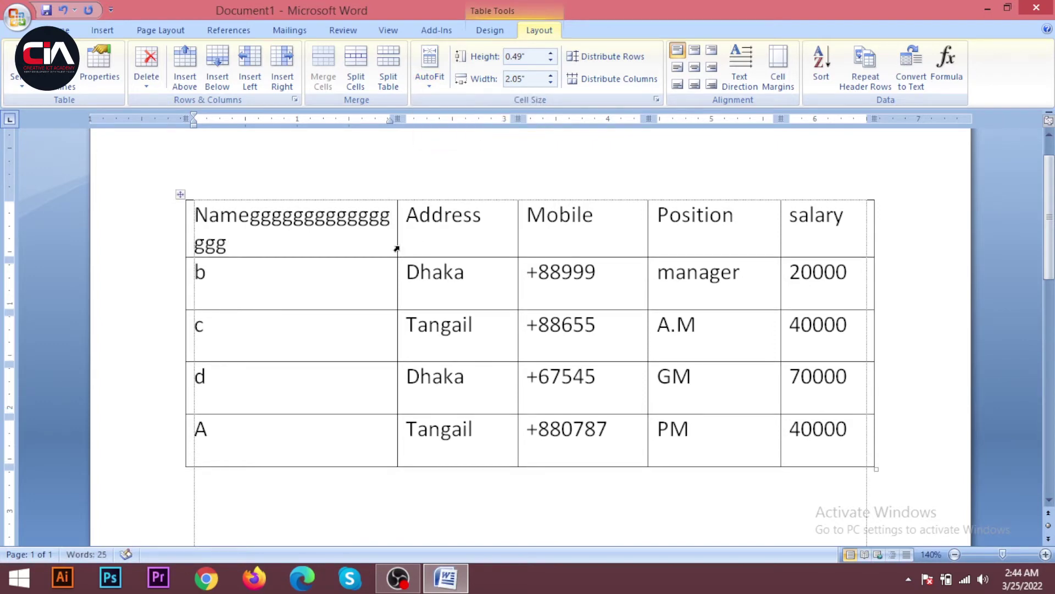
type("gggggggg")
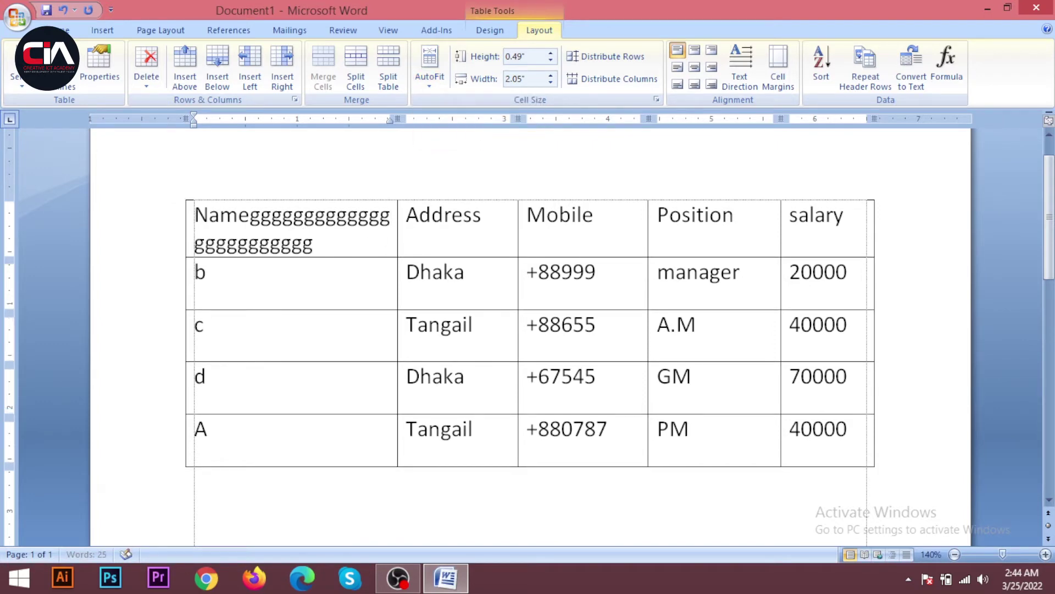
type("ggggg")
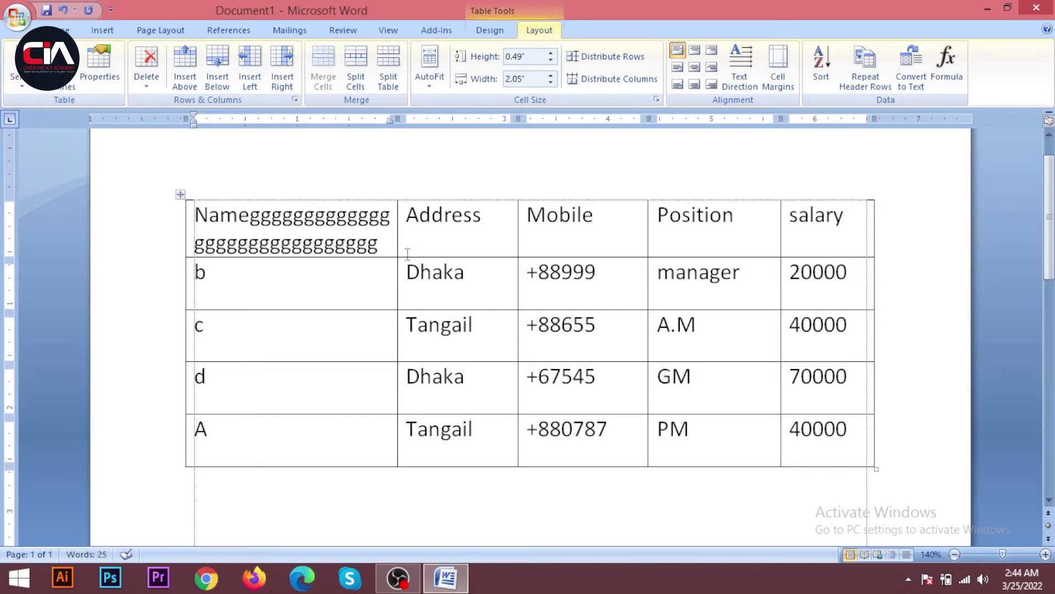
type("ggggg")
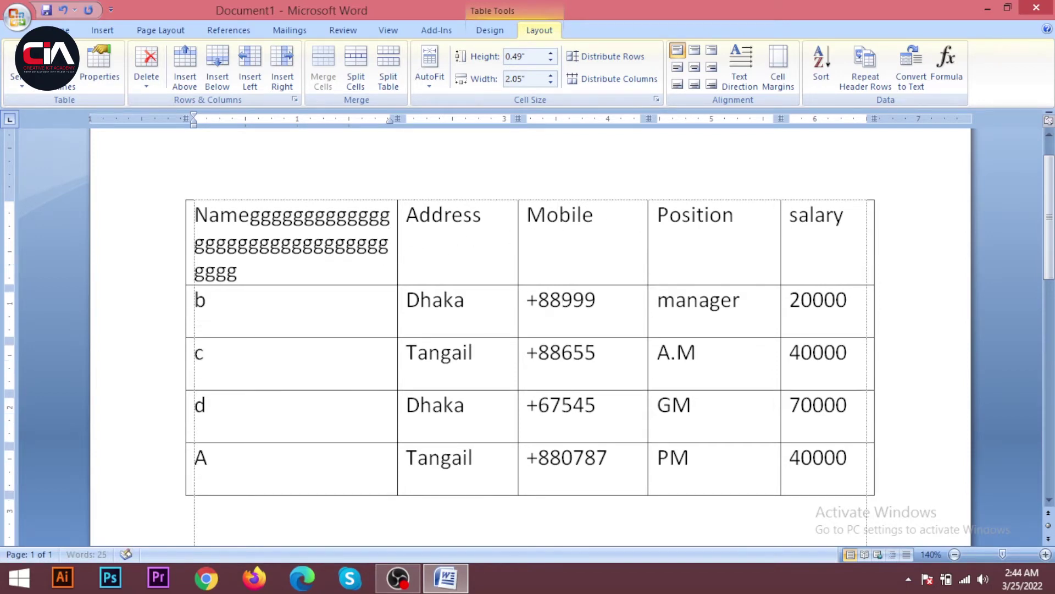
key("ctrl+z")
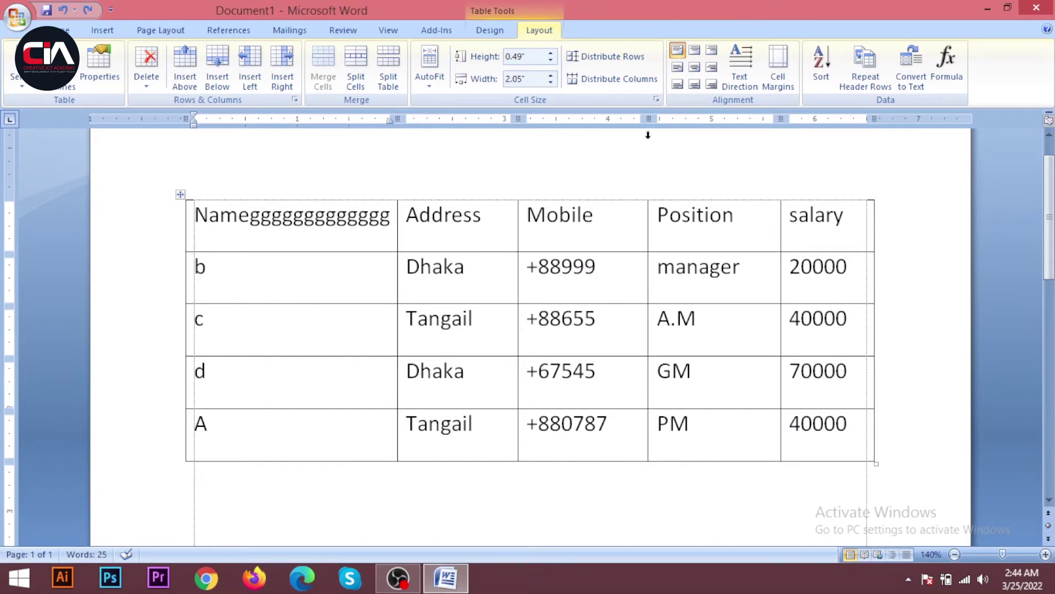
- Try Fixed Column Width again by adding an "h" to the Name heading, and remove that letter
left_click(425, 83)
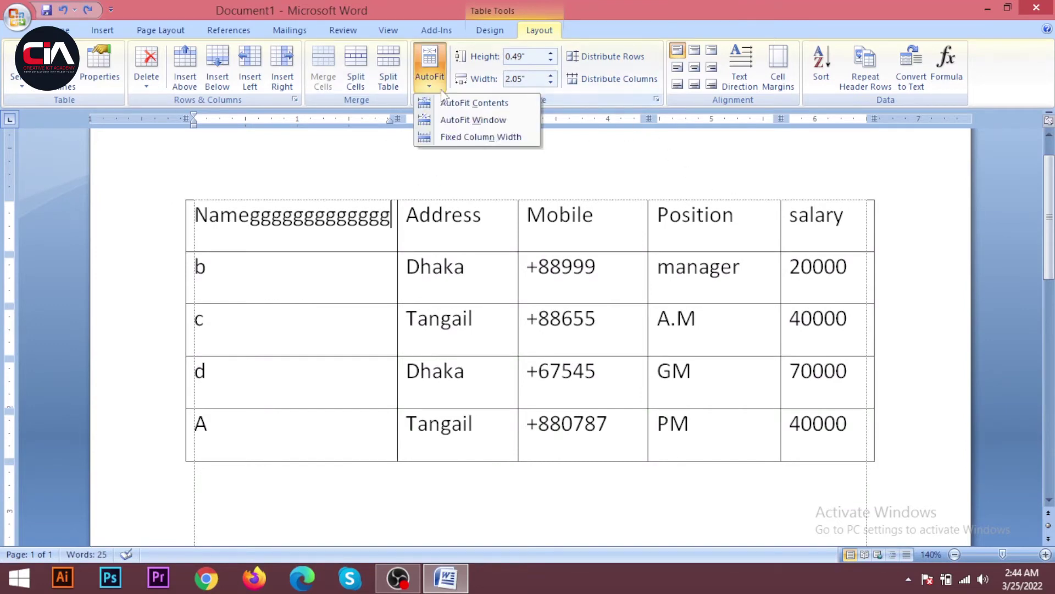
left_click(473, 137)
type("h")
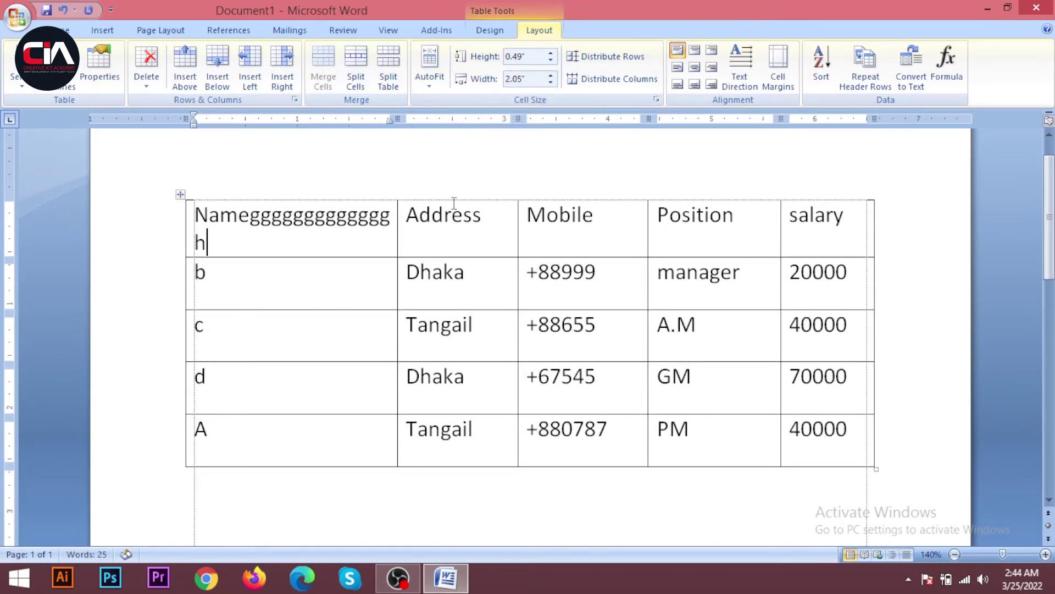
key("BackSpace")
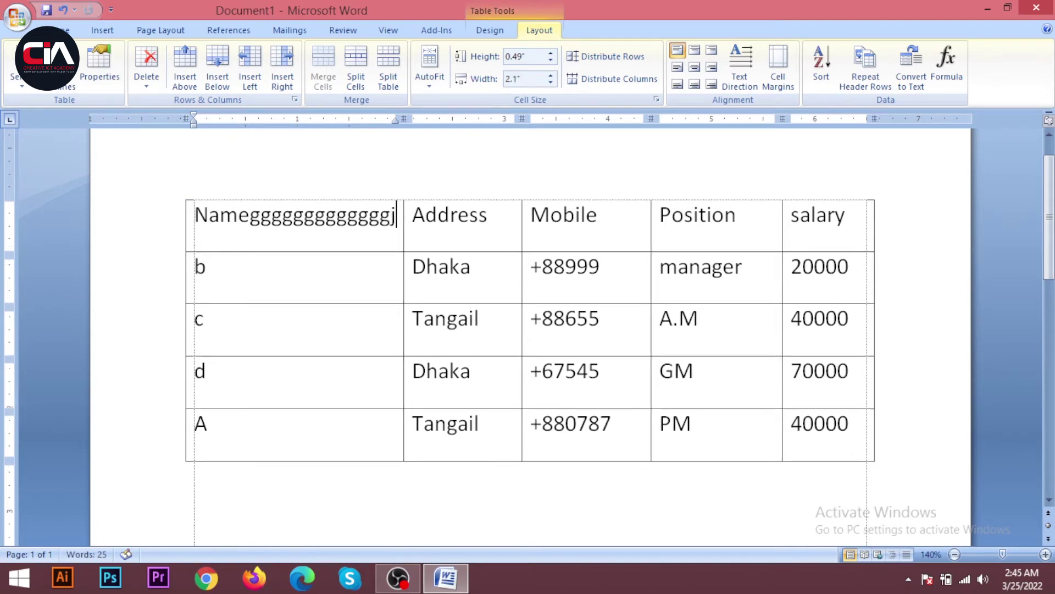
- Append a run of the letter "j" to the Name heading and lock the columns with Fixed Column Width
type("jjjjjjjjj")
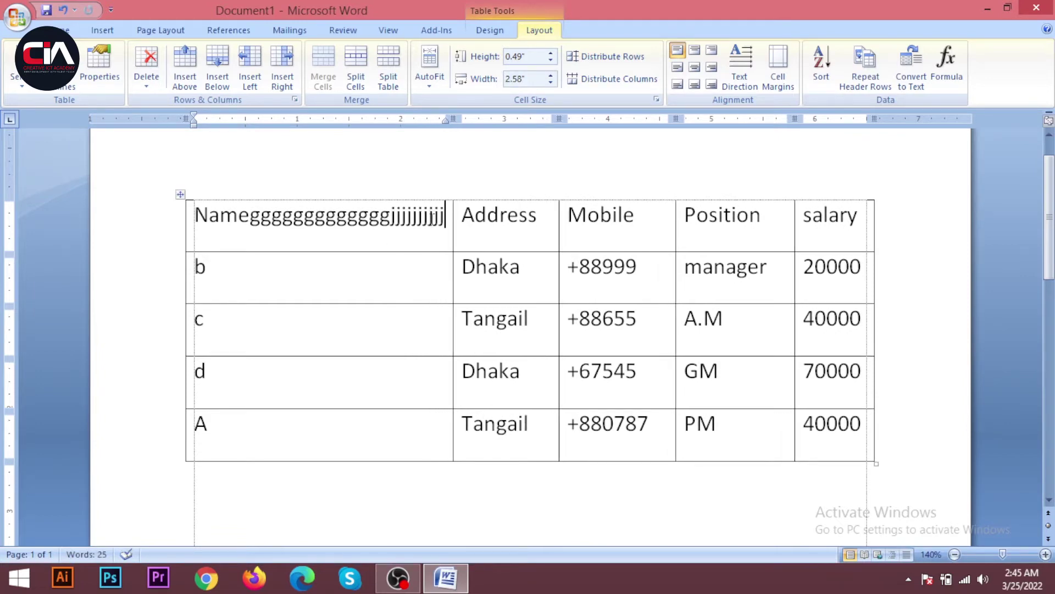
left_click(430, 77)
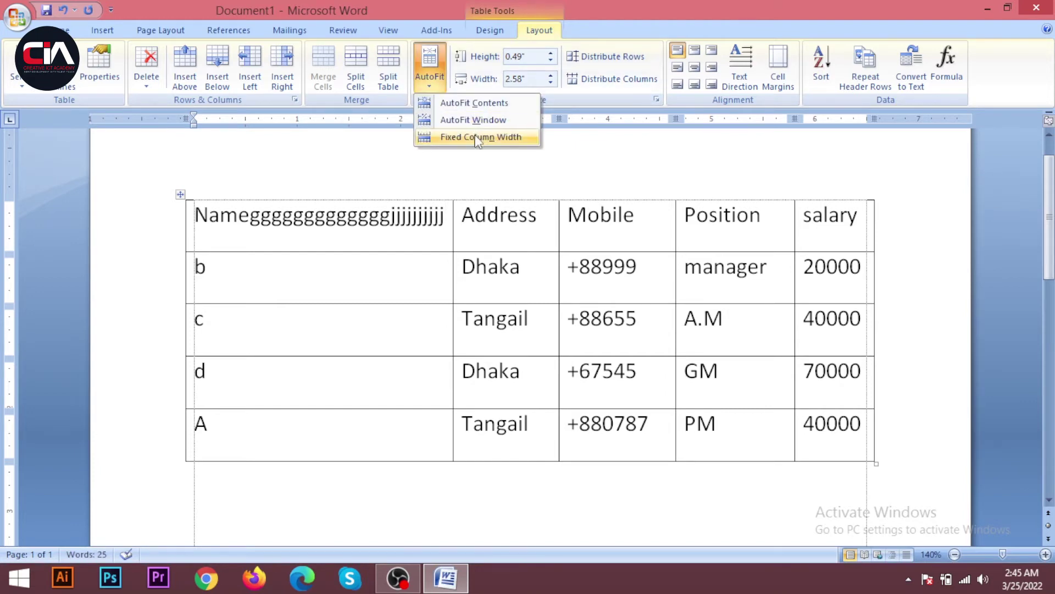
left_click(477, 139)
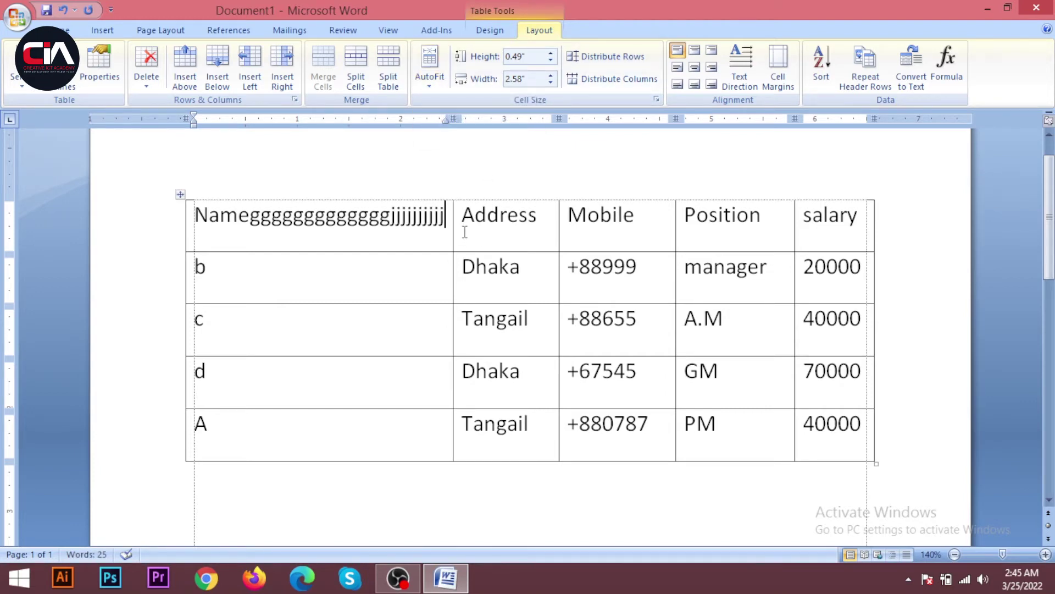
- Append long runs of "g" and "h" to the Name heading and of "h" to the Address heading to test the fixed widths
type("ggggggggg")
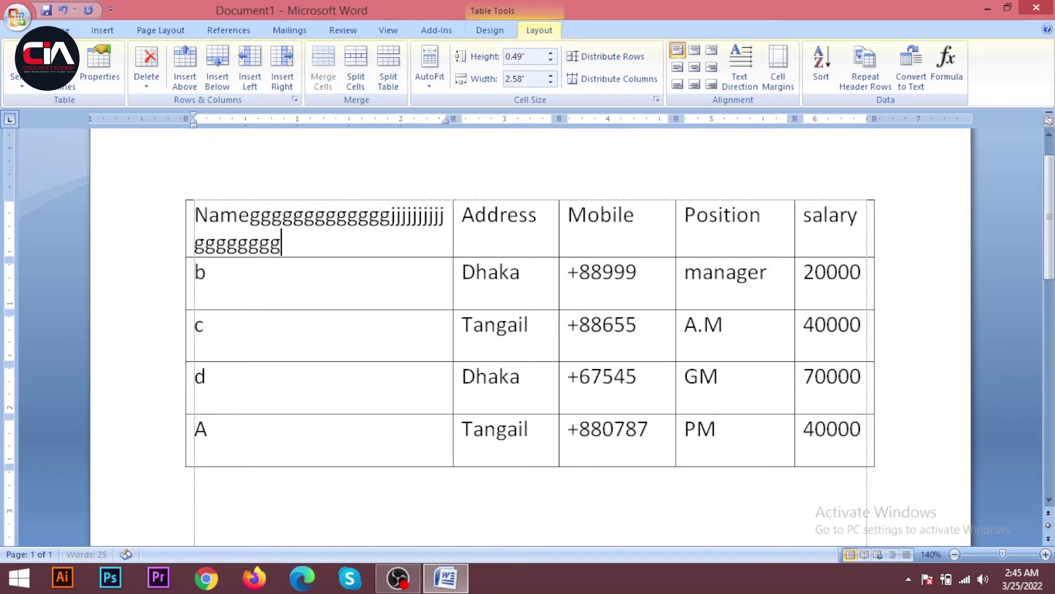
type("ghhhhhhhhhhhhhhhhhhhhh")
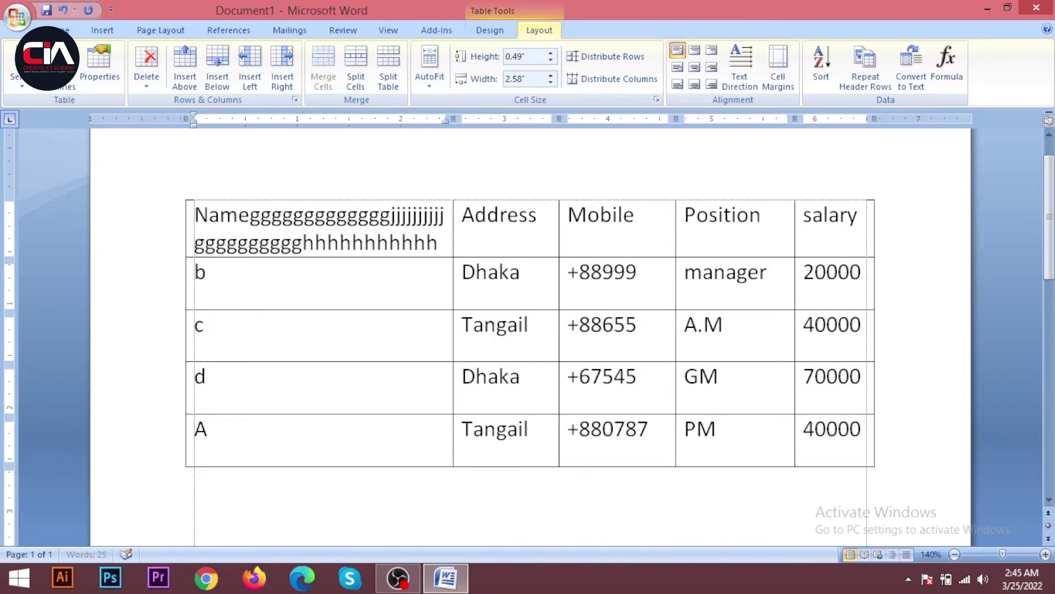
type("hhhhhhhhhhhhhhhhhhhh")
left_click(499, 242)
left_click(549, 220)
type("hhhhhhhhhhhhhhhhhhhhhhhhhhh")
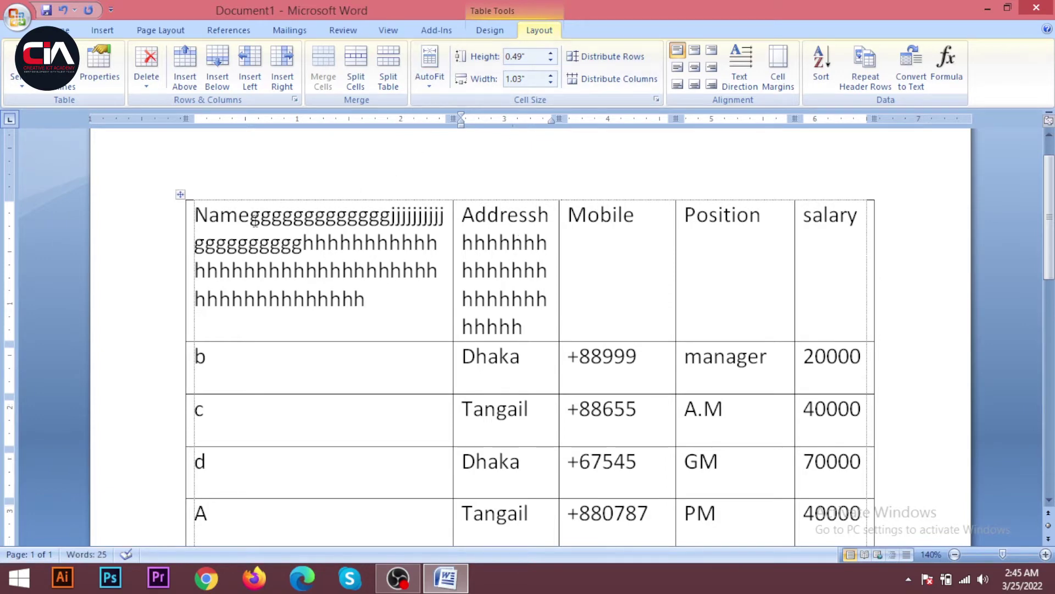
- Delete the test letters from the first two headings so they read "Name" and "Address"
left_click_drag(256, 222, 389, 304)
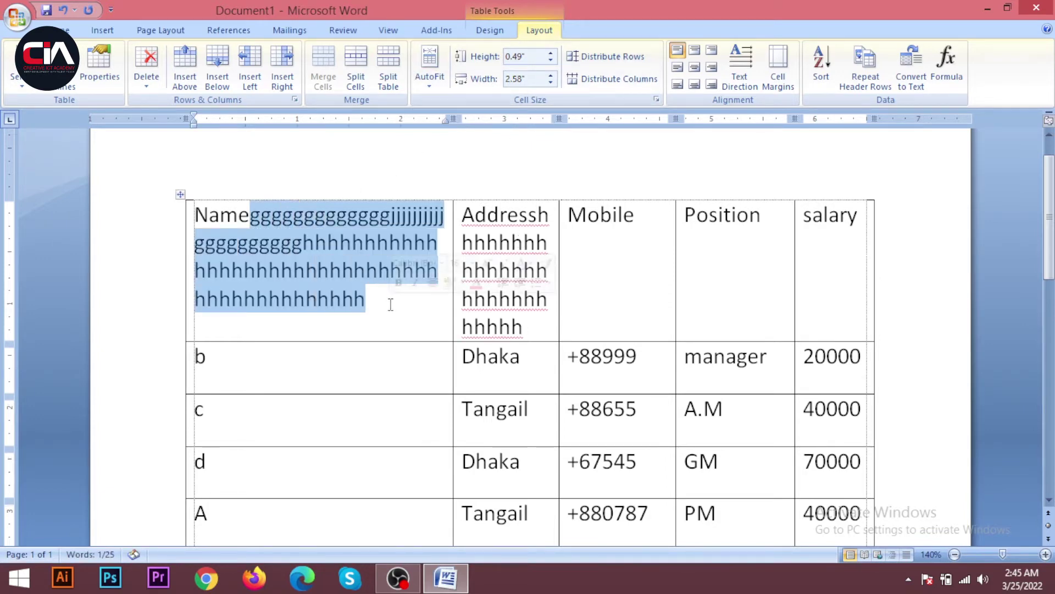
key("BackSpace")
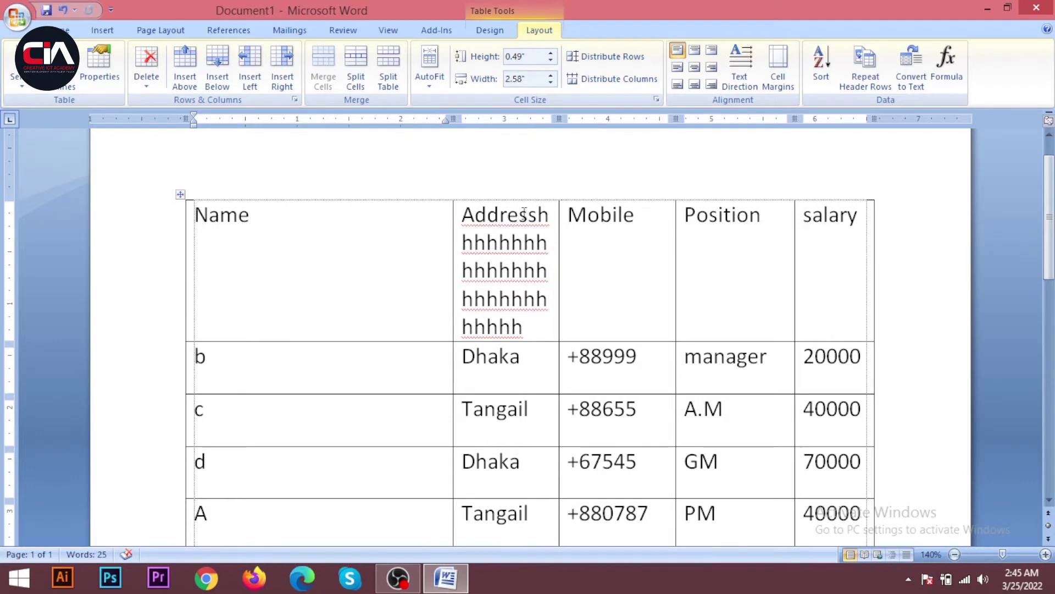
left_click_drag(522, 219, 540, 323)
key("BackSpace")
left_click(366, 226)
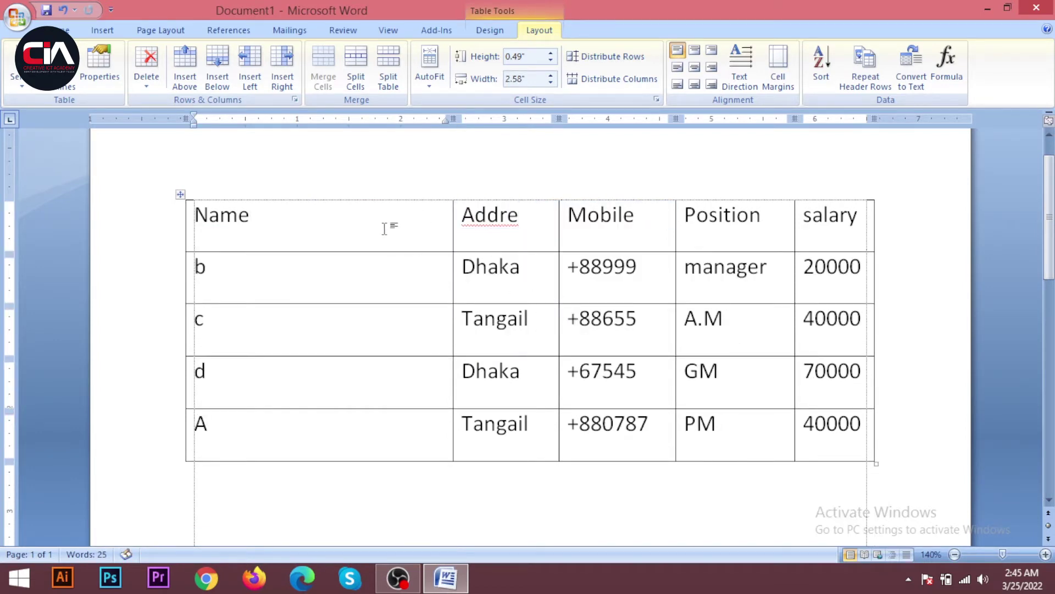
left_click(516, 219)
type("ss")
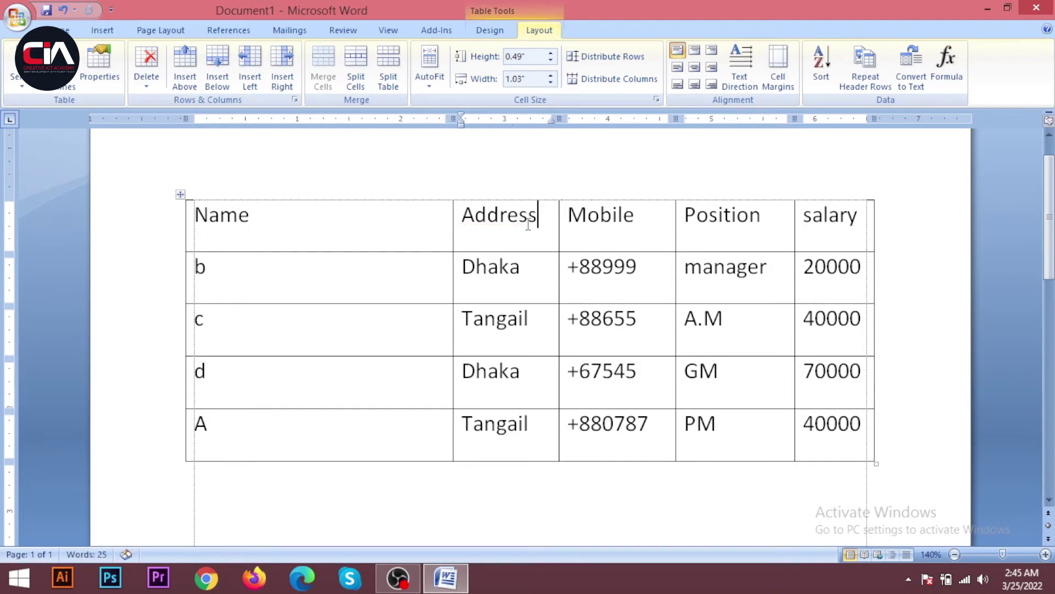
- Try header row heights of about 0.87" and 0.24" and a Name column width of about 1.64", undoing each change
left_click(302, 233)
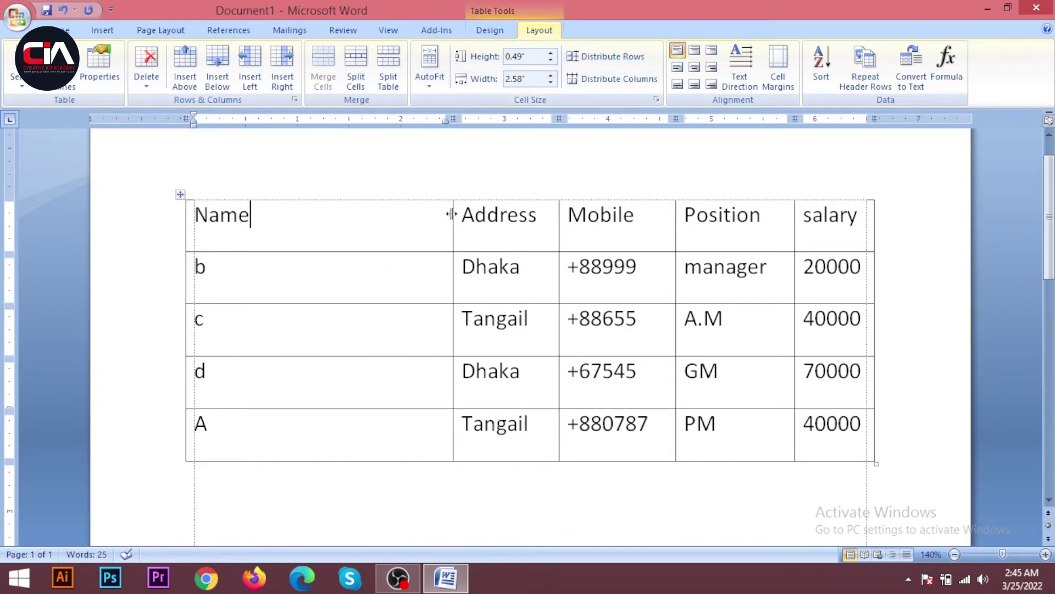
scroll(467, 280, "up", 1)
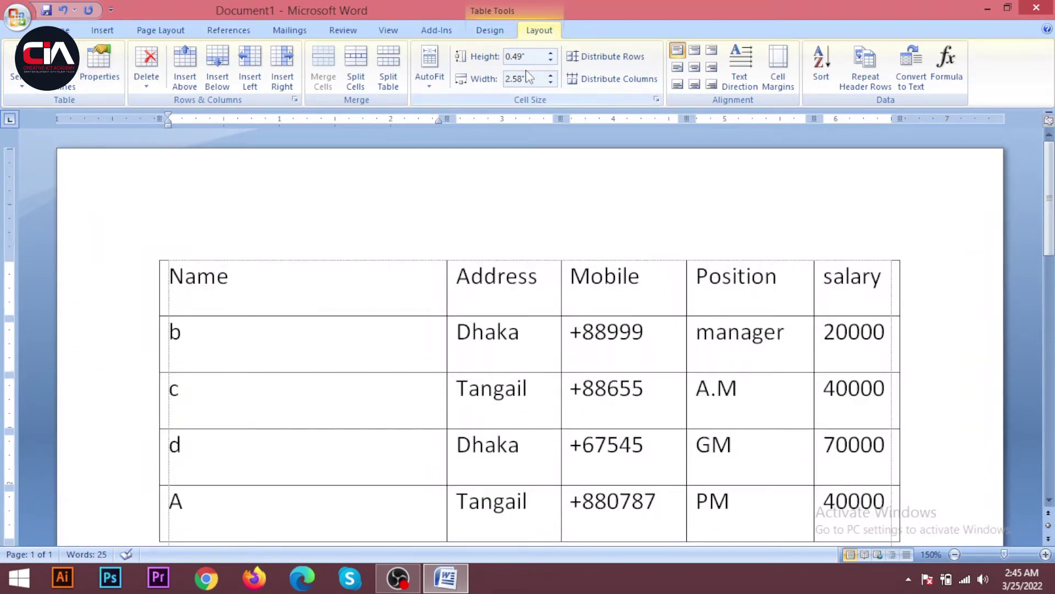
scroll(374, 291, "down", 1)
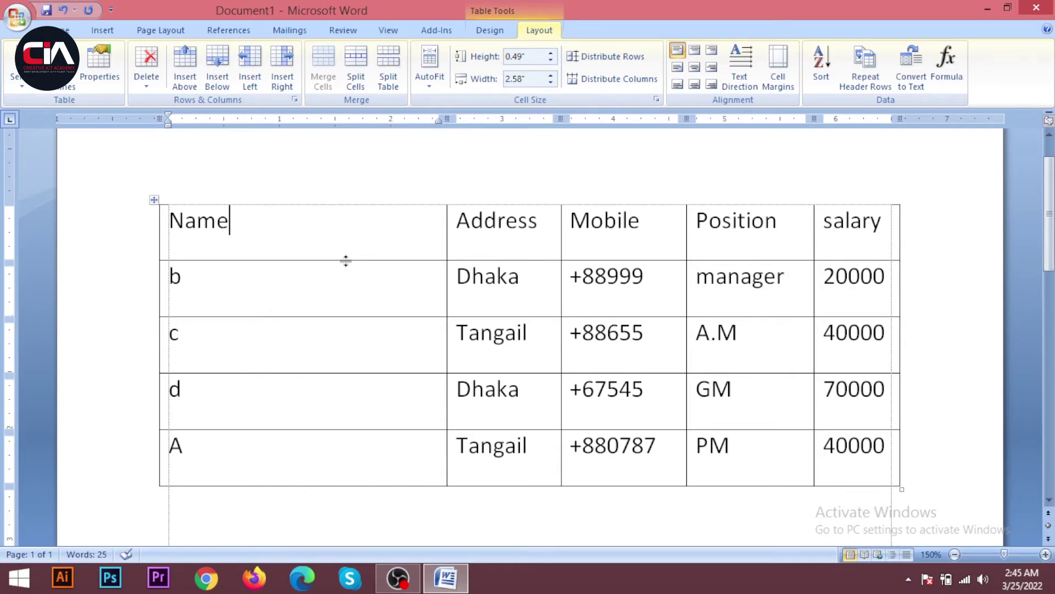
left_click_drag(346, 260, 342, 302)
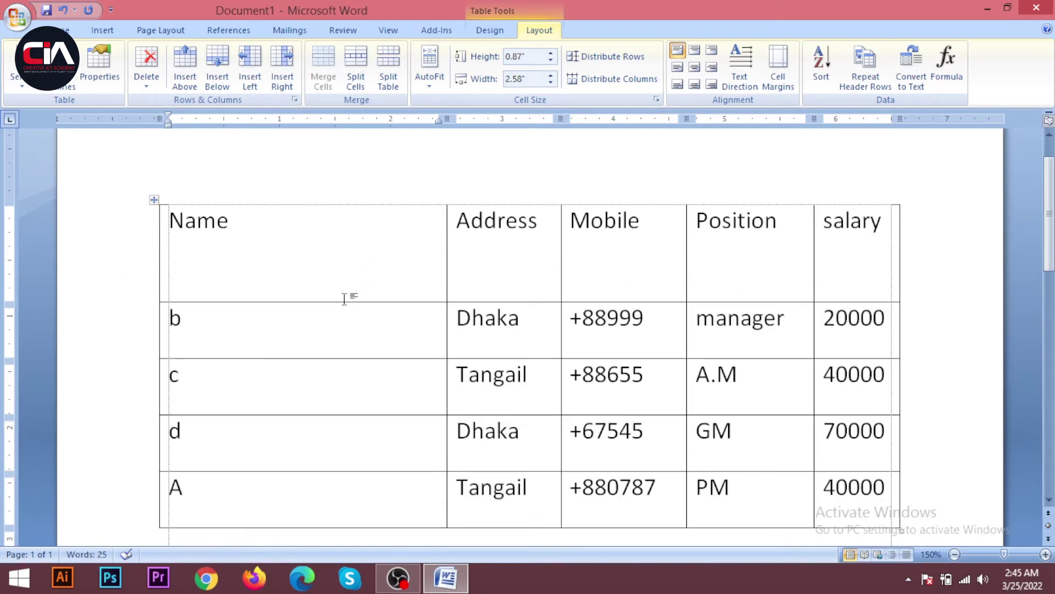
key("ctrl+z")
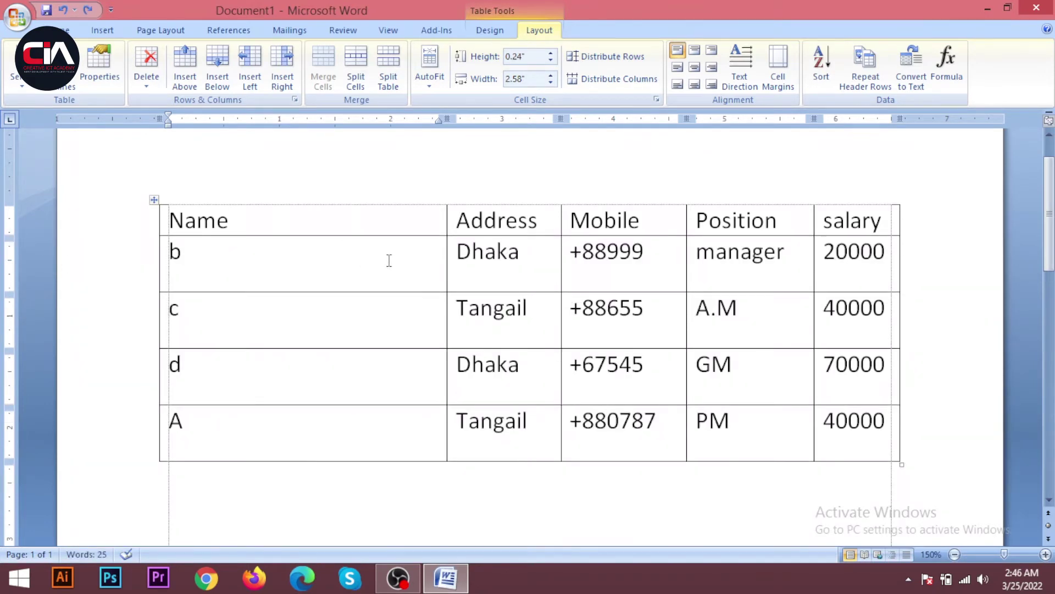
key("ctrl+z")
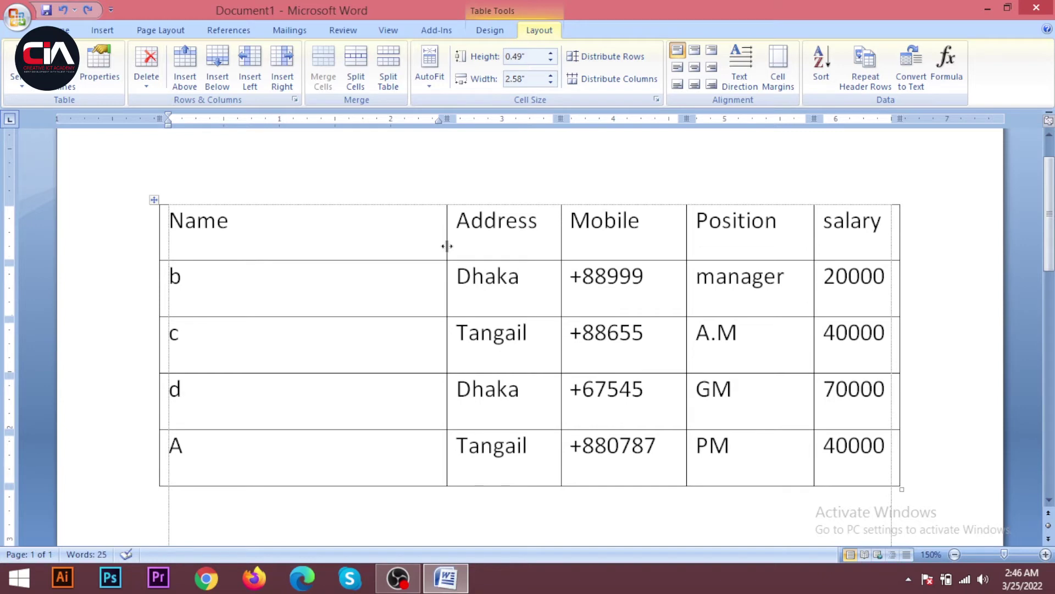
left_click_drag(446, 246, 341, 243)
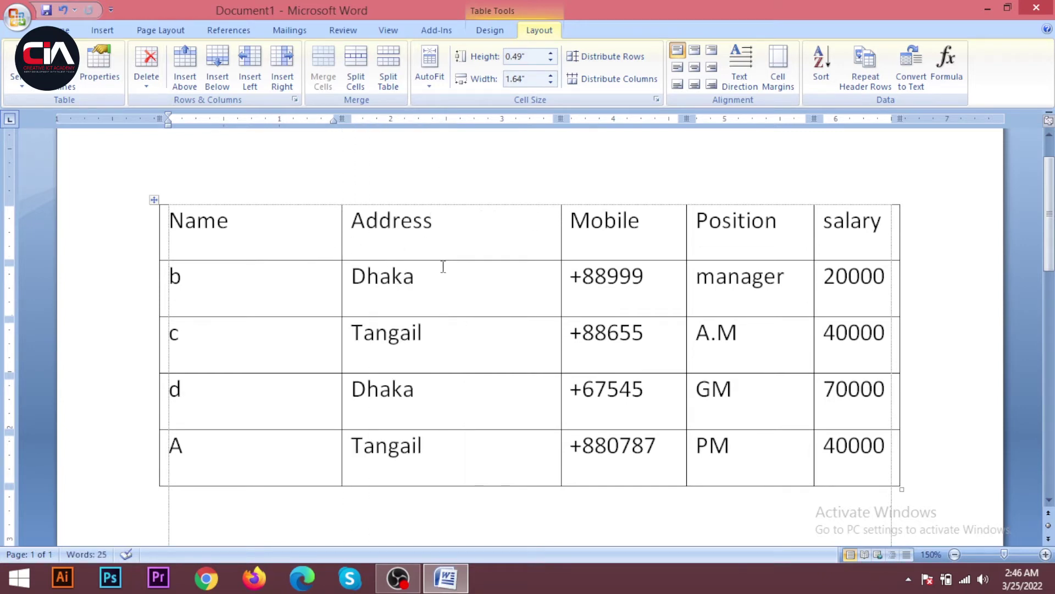
key("ctrl+z")
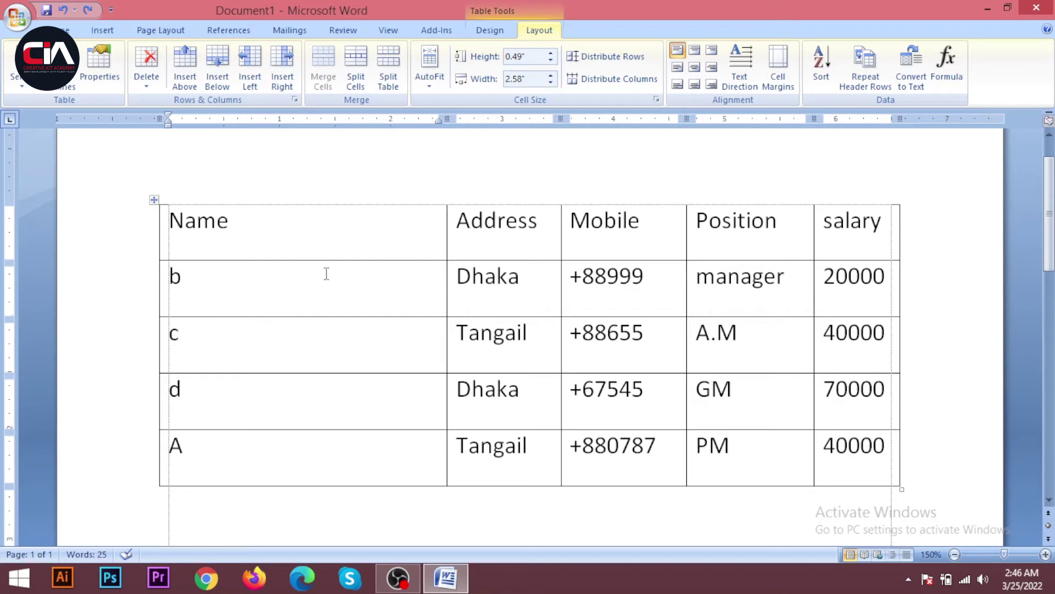
- Increase the header row's height in steps to beyond 1.2"
left_click(550, 53)
left_click(551, 53)
left_click(551, 53)
left_click(550, 53)
left_click(550, 54)
left_click(550, 53)
left_click(550, 53)
left_click(551, 53)
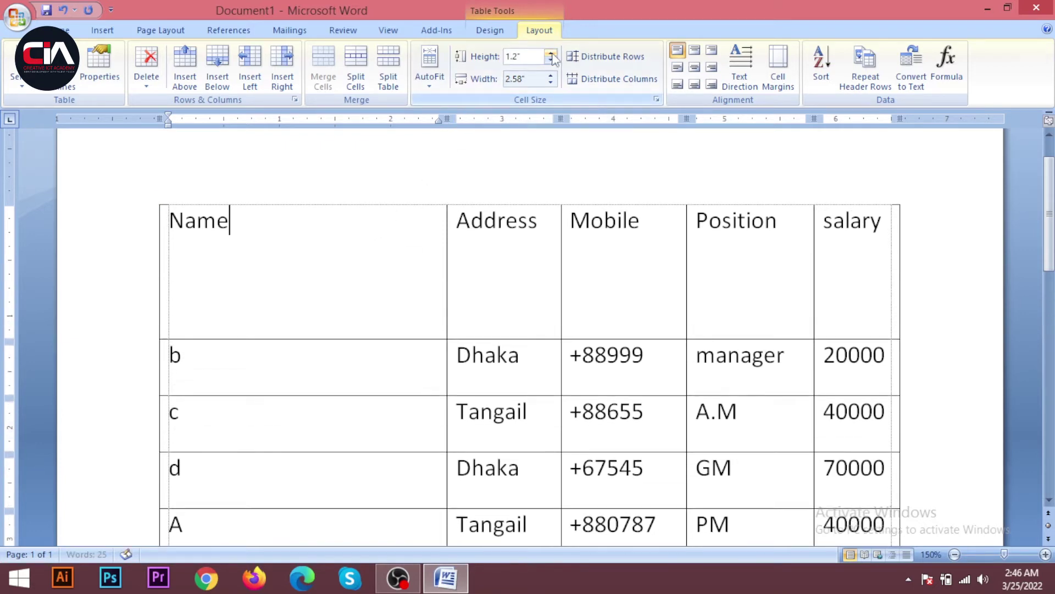
left_click(550, 54)
left_click(550, 54)
- Reduce the header row's height in steps down to 0.01"
left_click(550, 59)
left_click(551, 60)
left_click(550, 60)
left_click(550, 59)
left_click(551, 59)
left_click(550, 60)
left_click(550, 59)
left_click(550, 59)
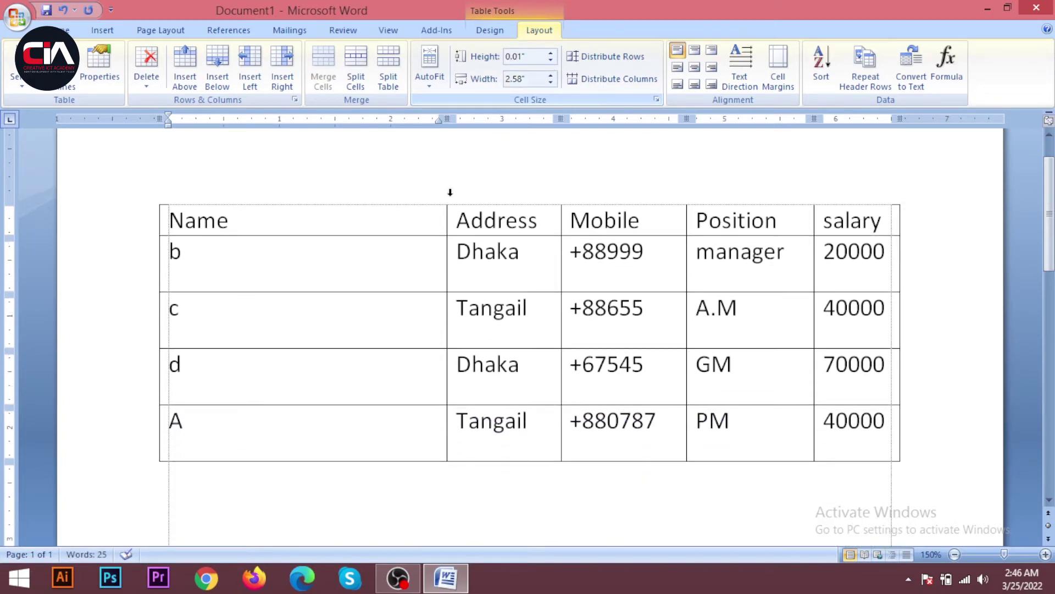
- Set the Name column's width to 1.7"
left_click(362, 252)
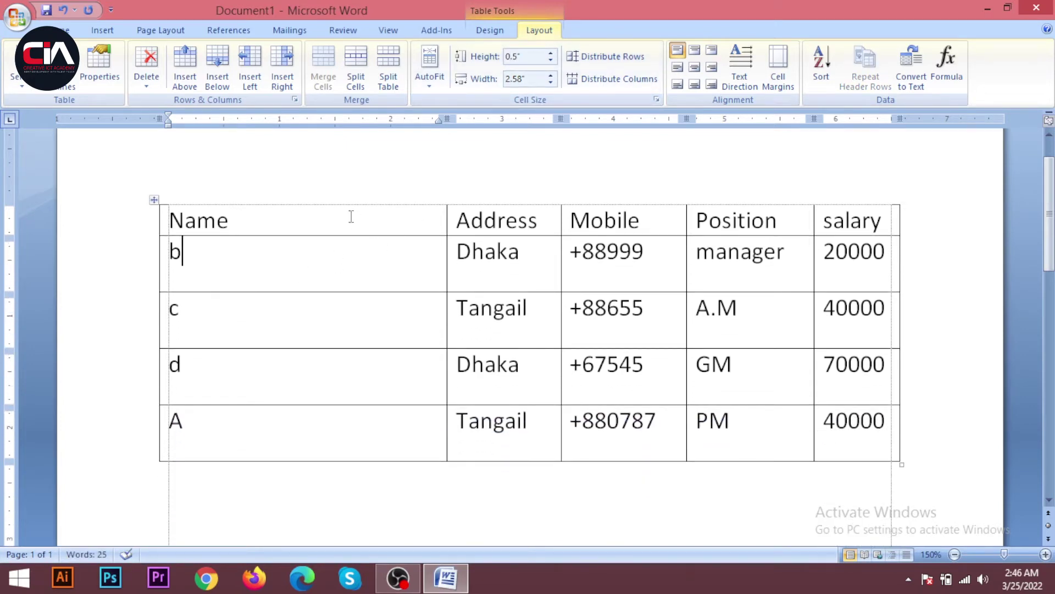
left_click_drag(402, 220, 370, 438)
left_click(342, 263)
left_click(344, 299)
left_click_drag(551, 84, 550, 75)
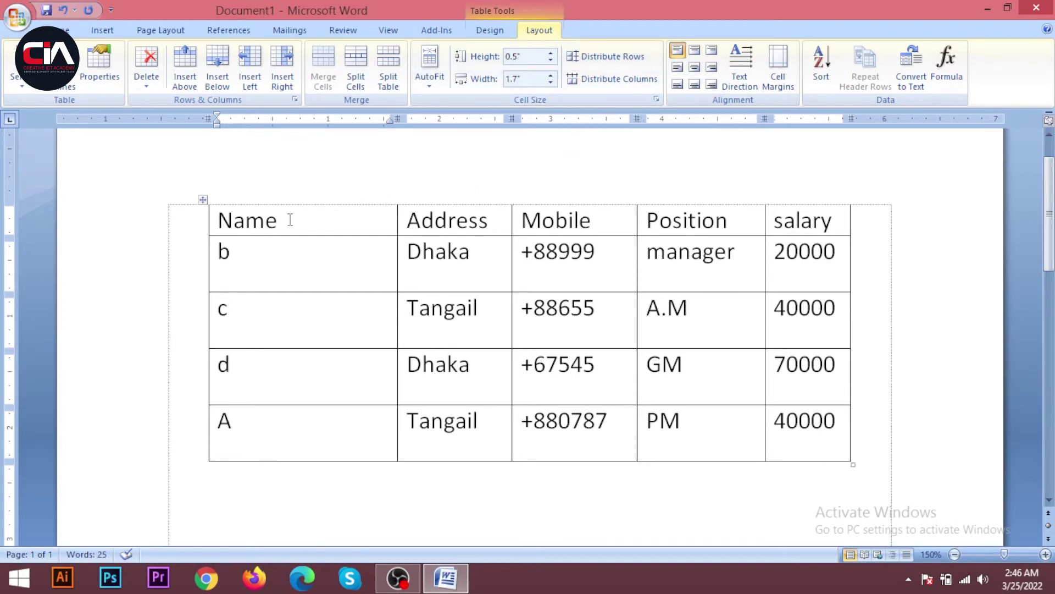
- Highlight the header row and the "b" and "c" rows in turn to compare their heights
left_click_drag(218, 220, 795, 211)
left_click(240, 270)
left_click_drag(222, 258, 792, 268)
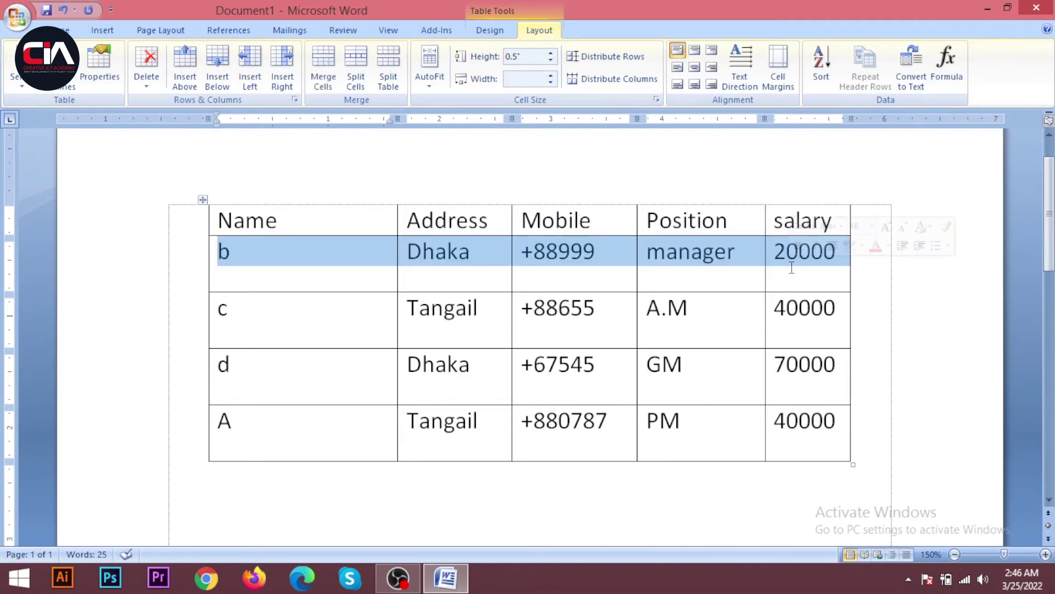
left_click(499, 263)
left_click_drag(381, 213, 768, 209)
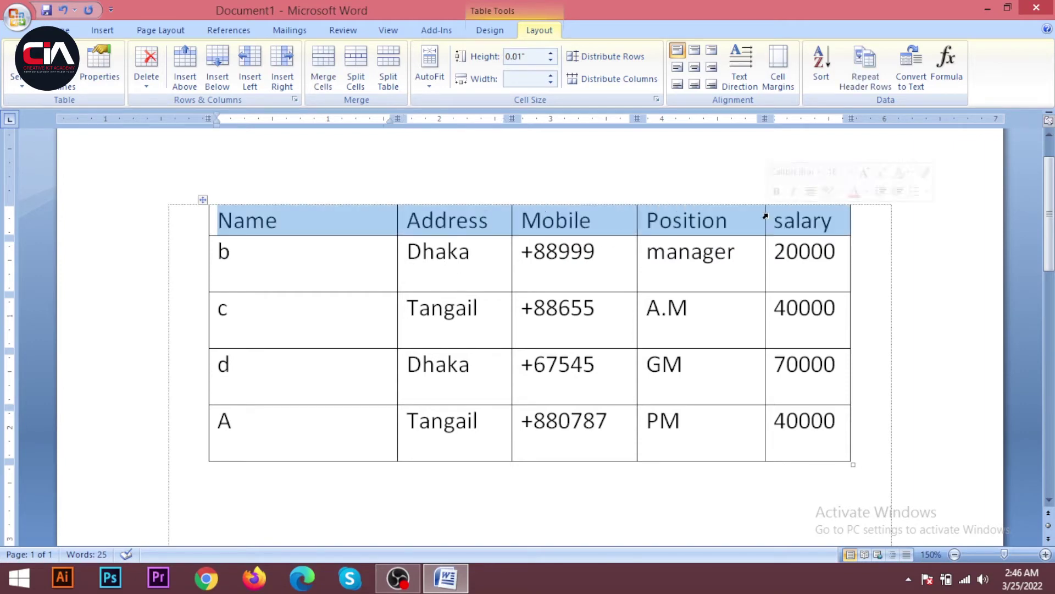
left_click_drag(326, 267, 715, 261)
left_click_drag(370, 327, 550, 322)
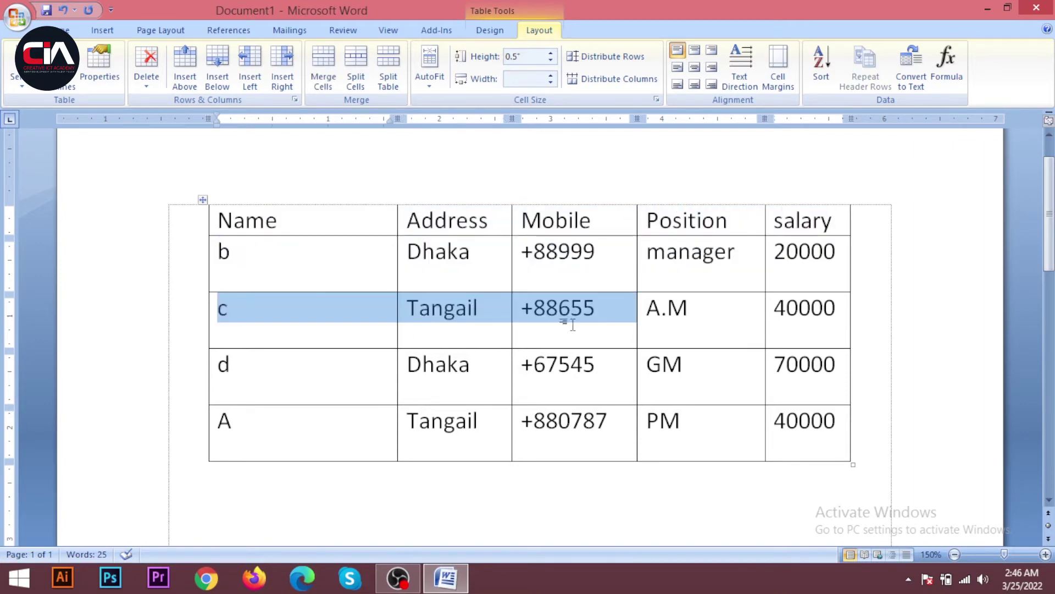
- Make the table's last row, "A", taller by lowering its bottom border
left_click(323, 400)
left_click_drag(356, 461, 356, 496)
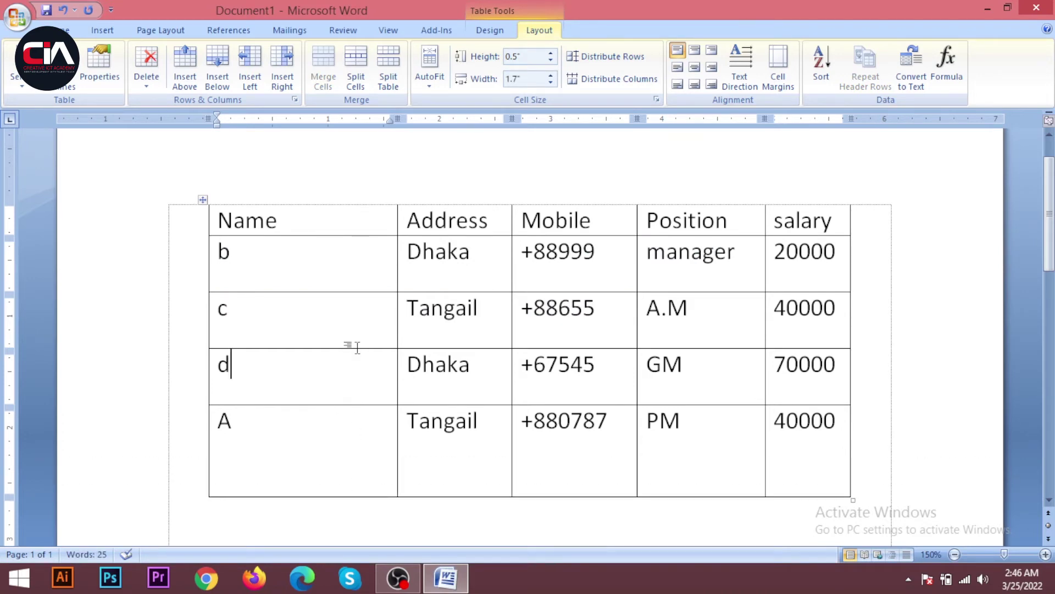
- Make the "c" row taller and the "b" row about 0.97" tall by lowering their bottom borders
left_click_drag(357, 348, 356, 392)
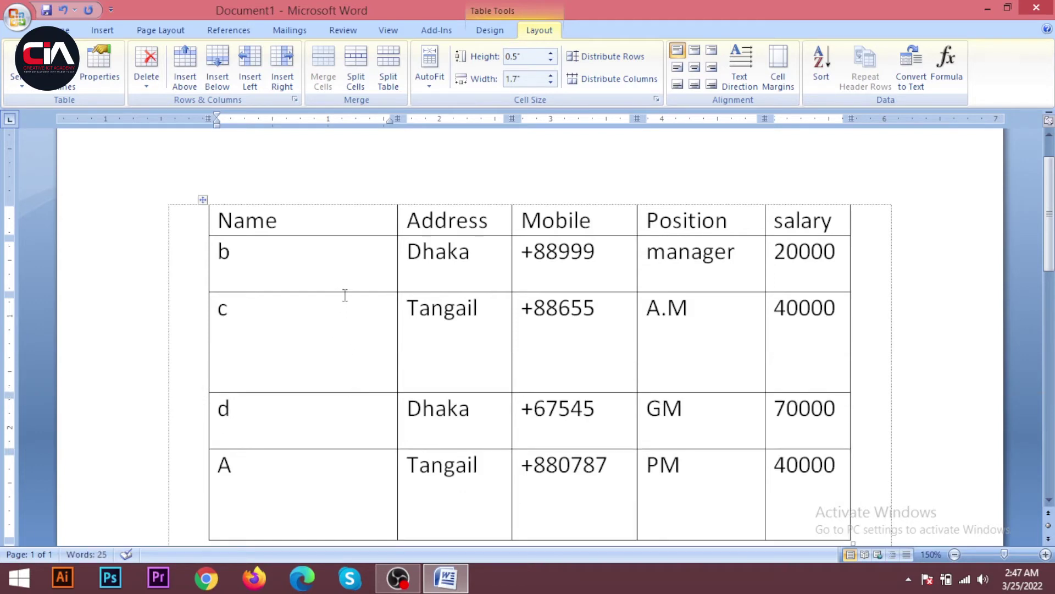
left_click(337, 290)
left_click_drag(346, 292, 344, 341)
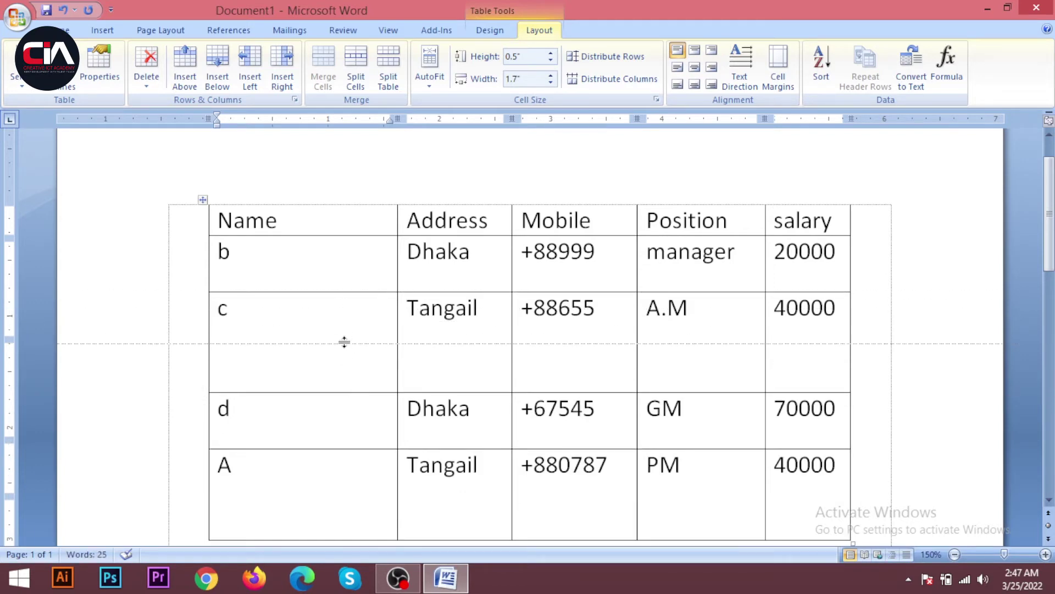
- Distribute the heights of all table rows evenly
scroll(382, 385, "down", 1)
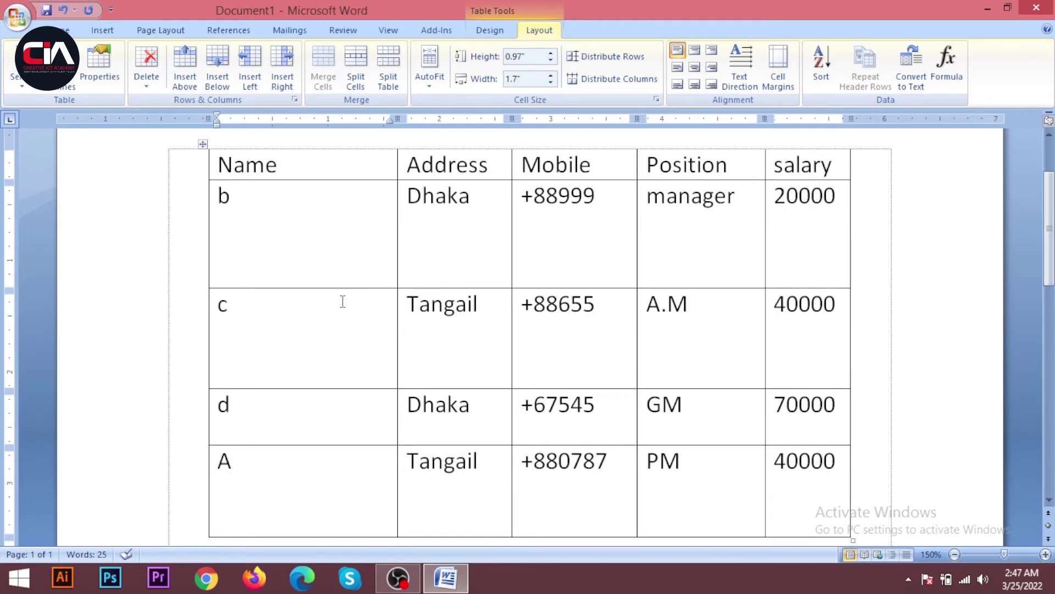
left_click(348, 165)
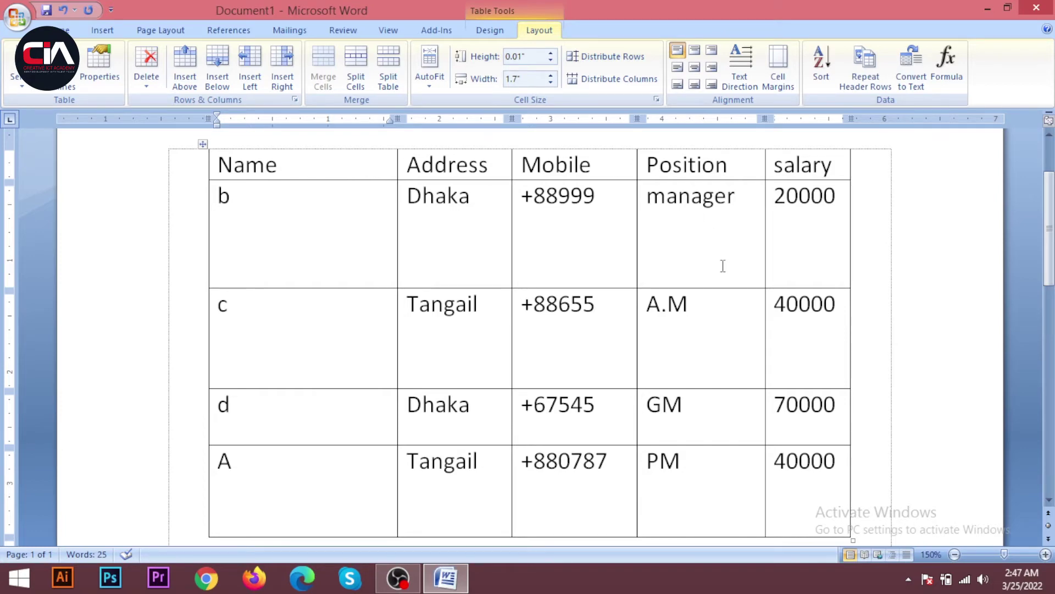
left_click(625, 56)
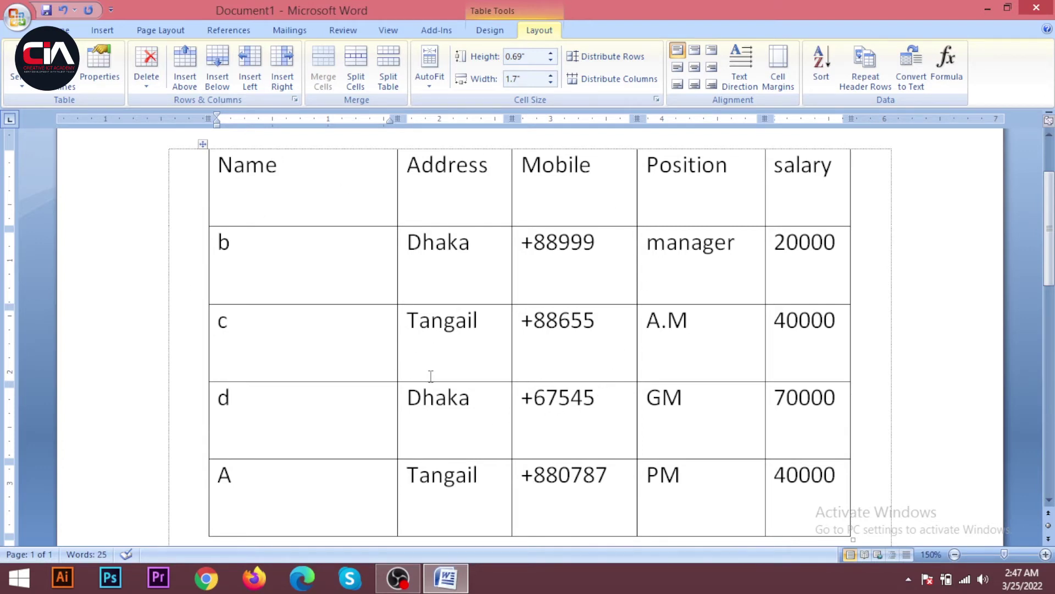
- Narrow the Name column to about 1.14", then the Address, Mobile and Position columns, moving each right border inward so the salary column widens to about 2.14"
scroll(409, 365, "up", 1)
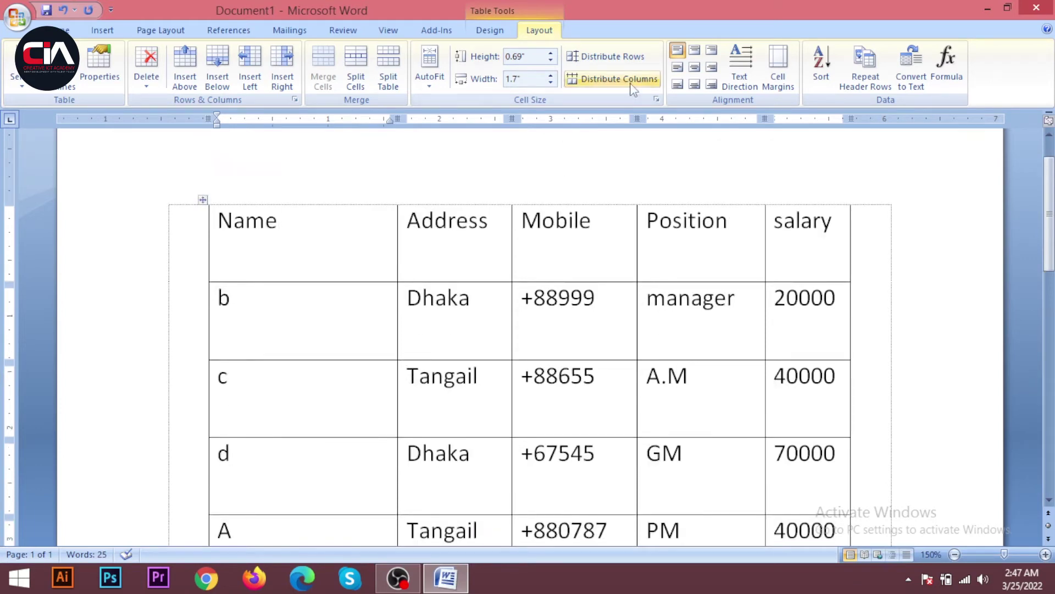
scroll(509, 299, "down", 1)
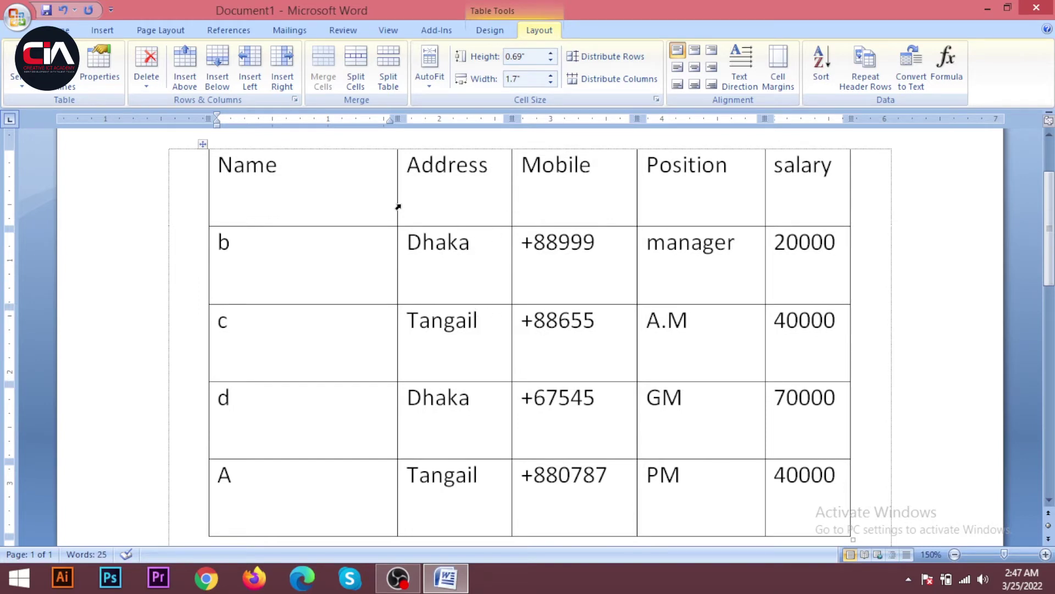
left_click_drag(396, 203, 335, 209)
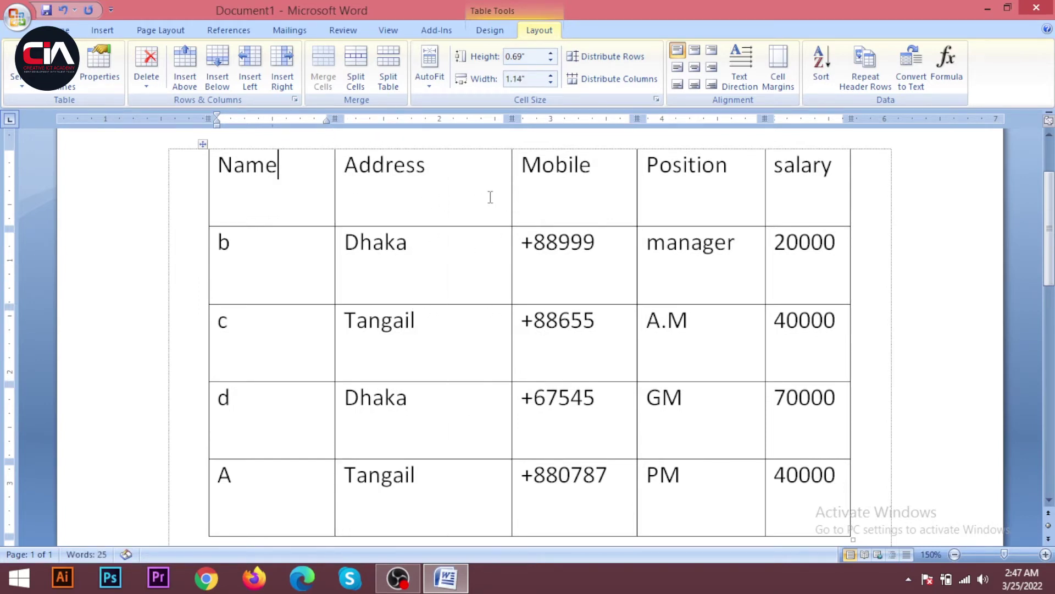
left_click_drag(510, 195, 432, 200)
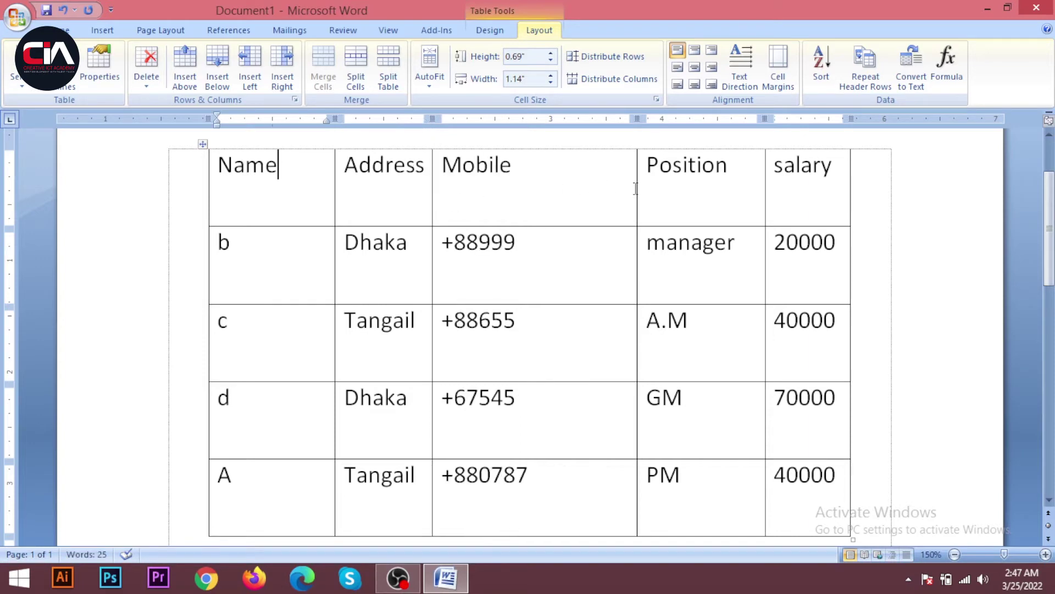
left_click_drag(636, 190, 537, 201)
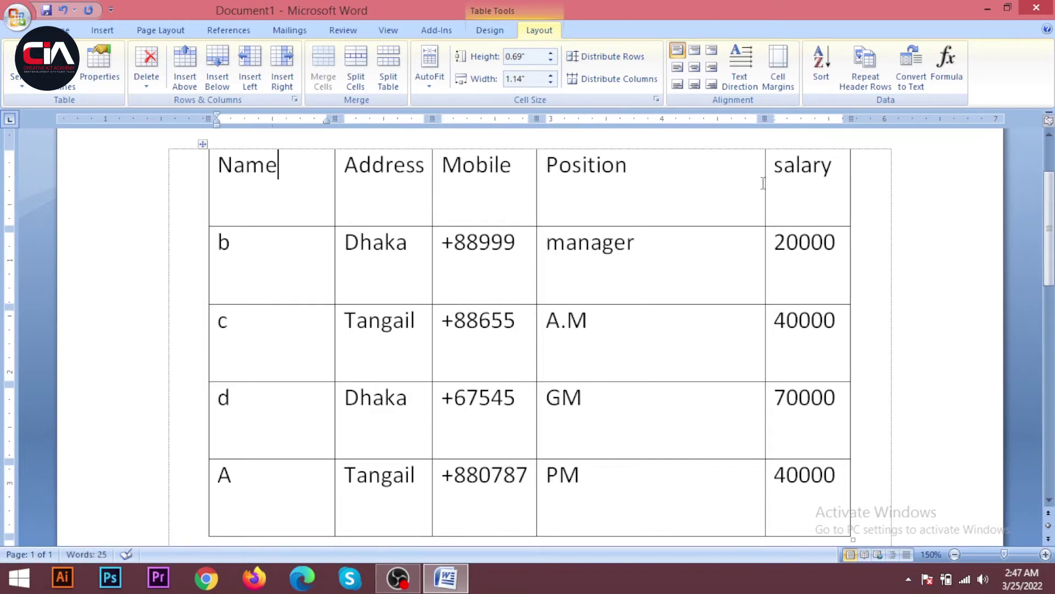
left_click_drag(763, 184, 613, 202)
left_click(684, 207)
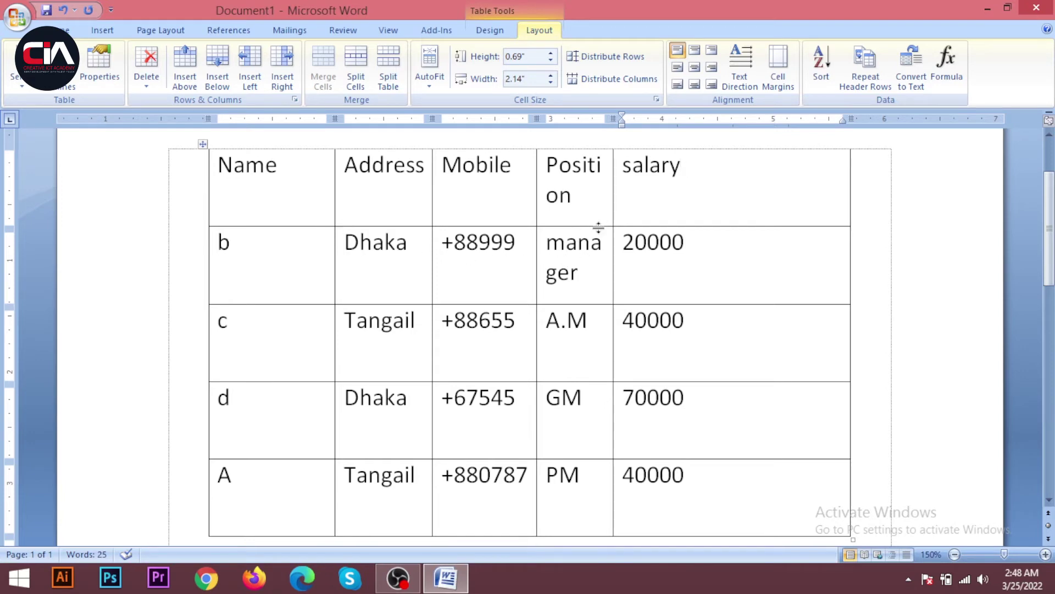
- Distribute the widths of all table columns evenly
scroll(514, 333, "down", 2, "ctrl")
scroll(514, 333, "down", 1, "ctrl")
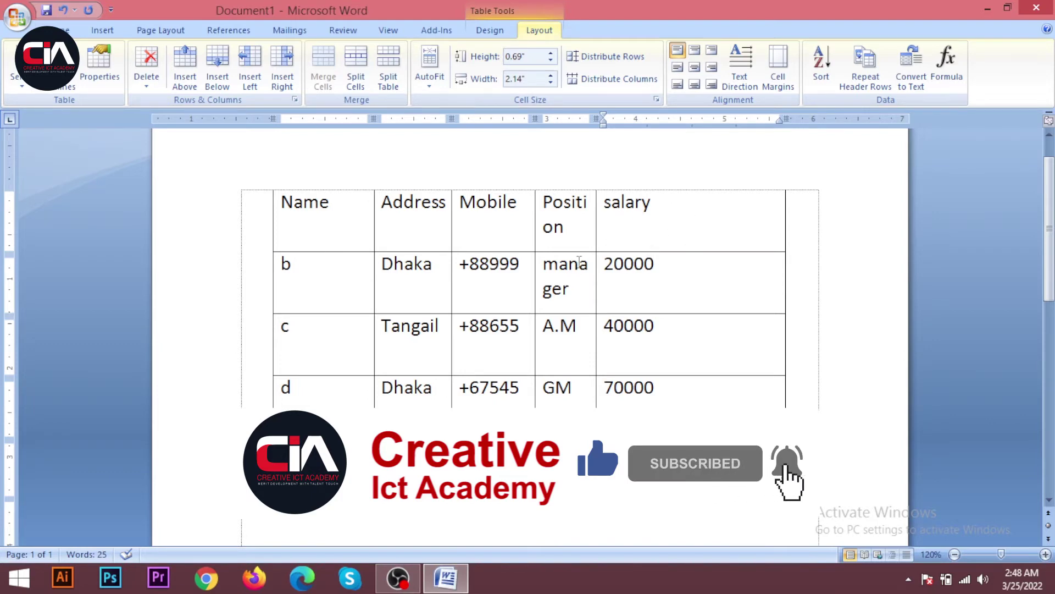
left_click(587, 80)
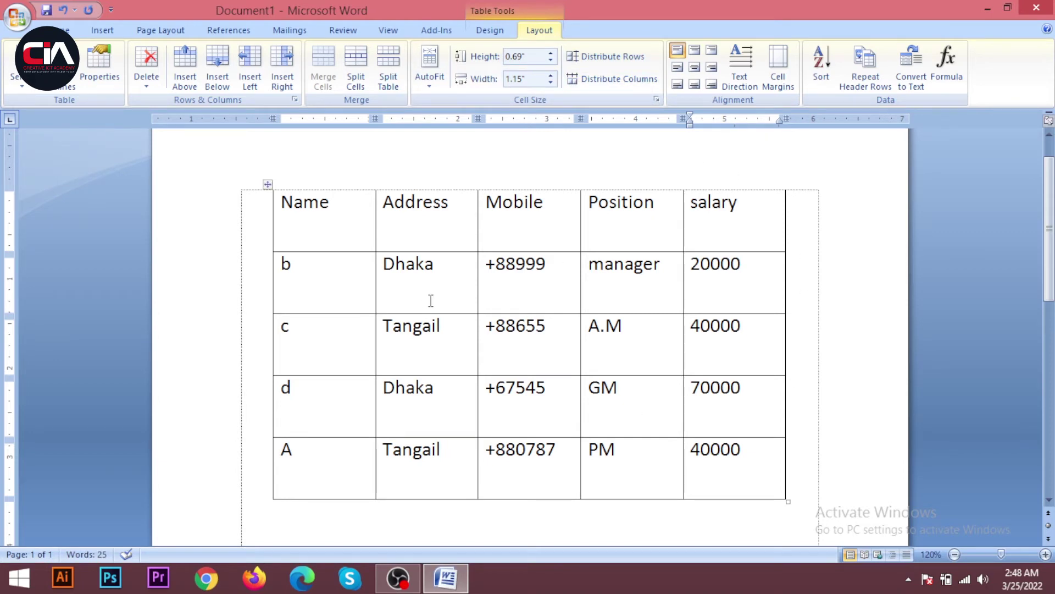
left_click(615, 84)
left_click(566, 244)
left_click(618, 81)
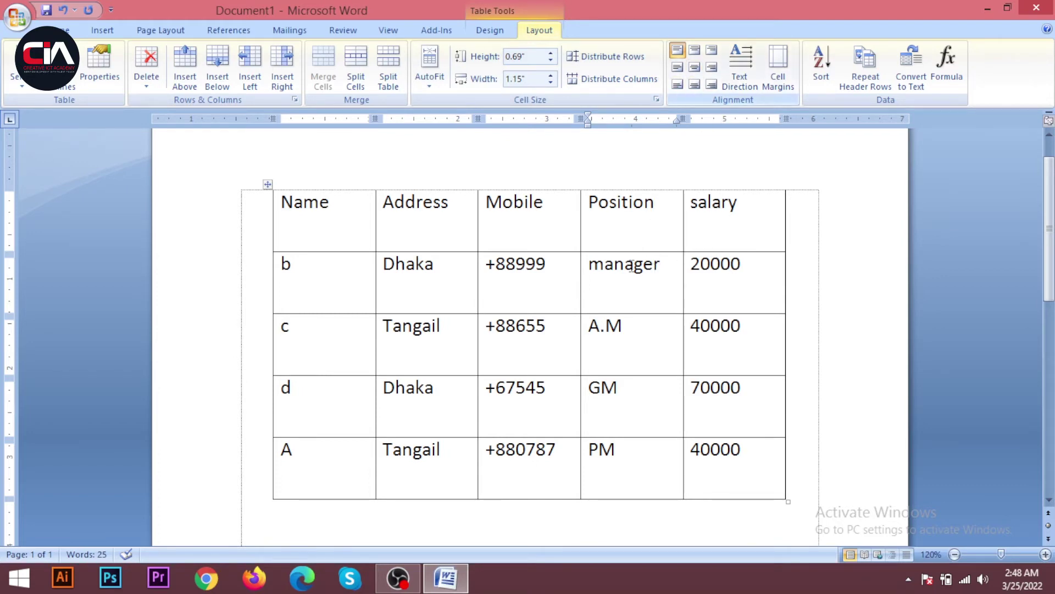
- Center the "Name" header text both horizontally and vertically in its cell
scroll(612, 279, "up", 1)
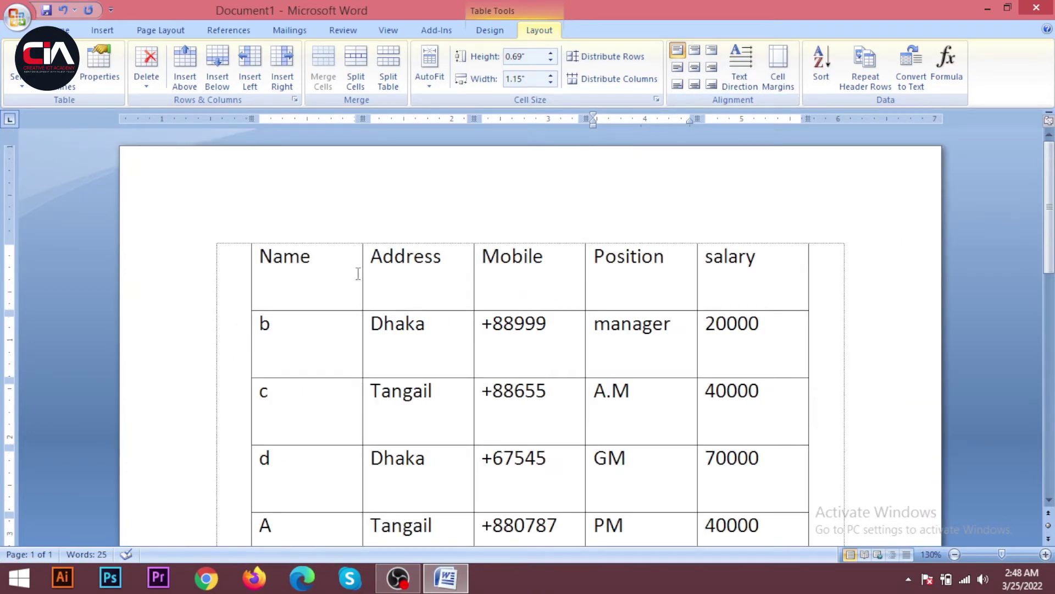
scroll(358, 271, "down", 1)
left_click(330, 213)
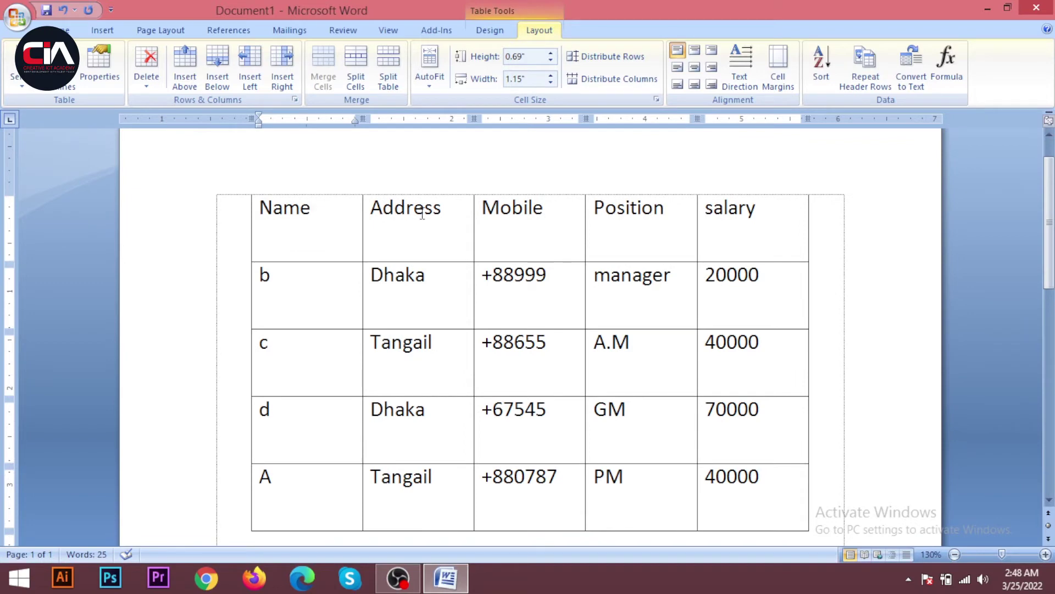
left_click(454, 274)
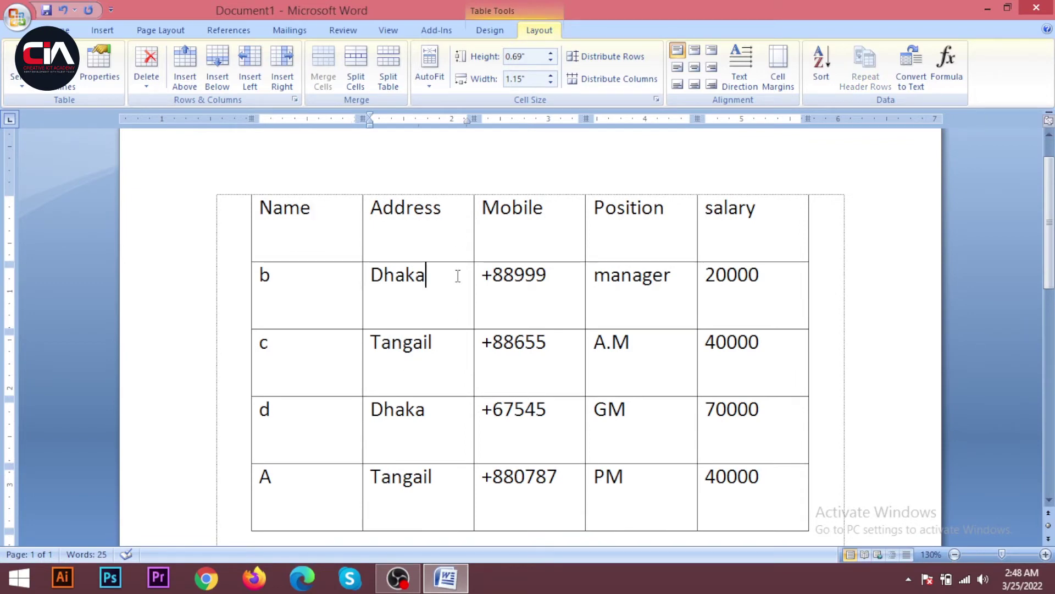
left_click(451, 207)
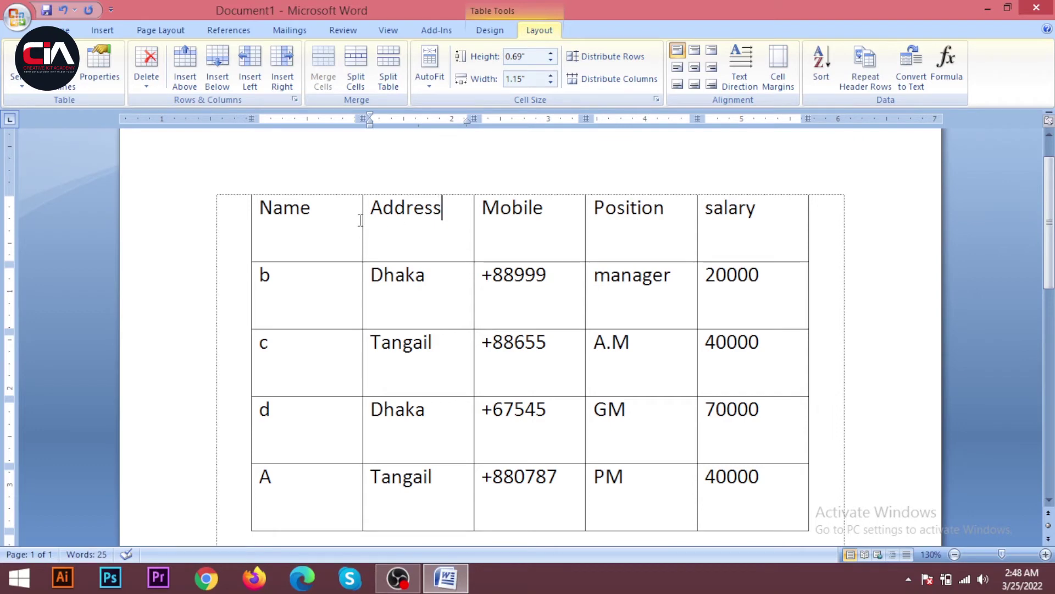
left_click(308, 215)
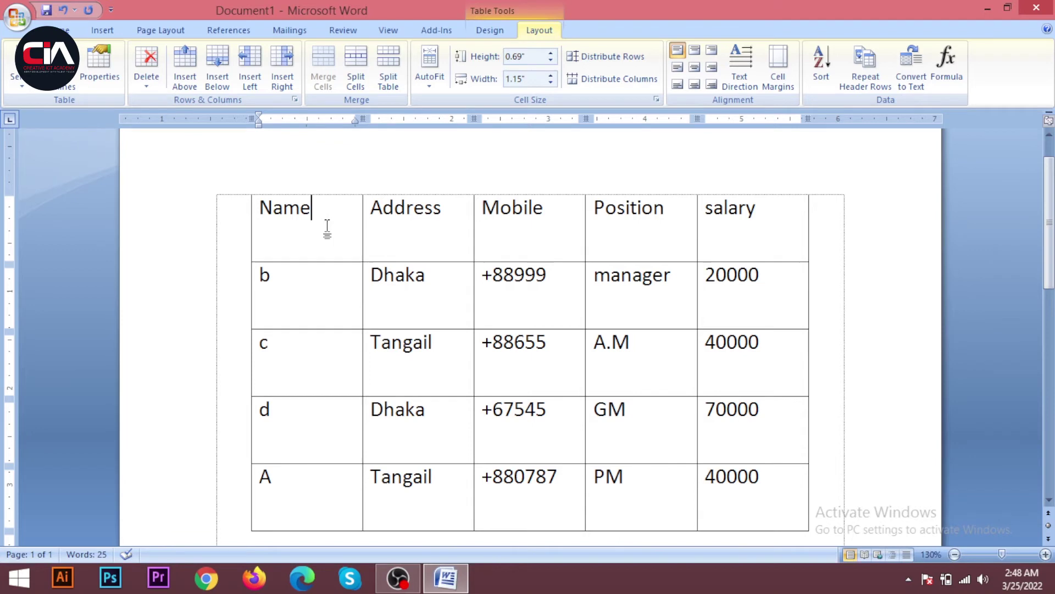
left_click(694, 67)
left_click(332, 239)
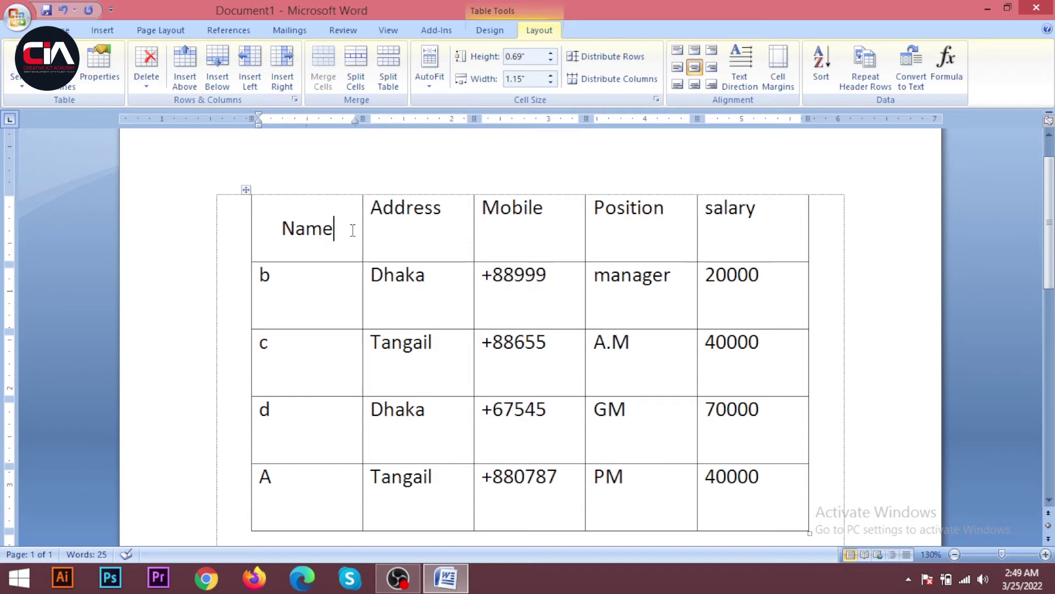
- Try the center-left, center-right, bottom-center and top-center alignments on the "Name" cell, ending with Align Center
left_click(677, 67)
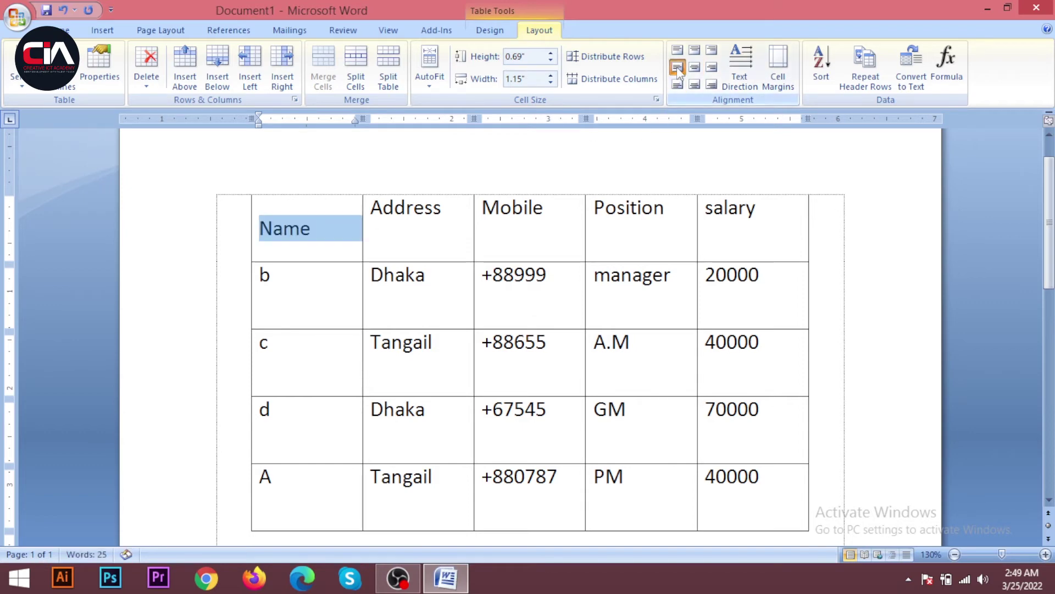
left_click(711, 68)
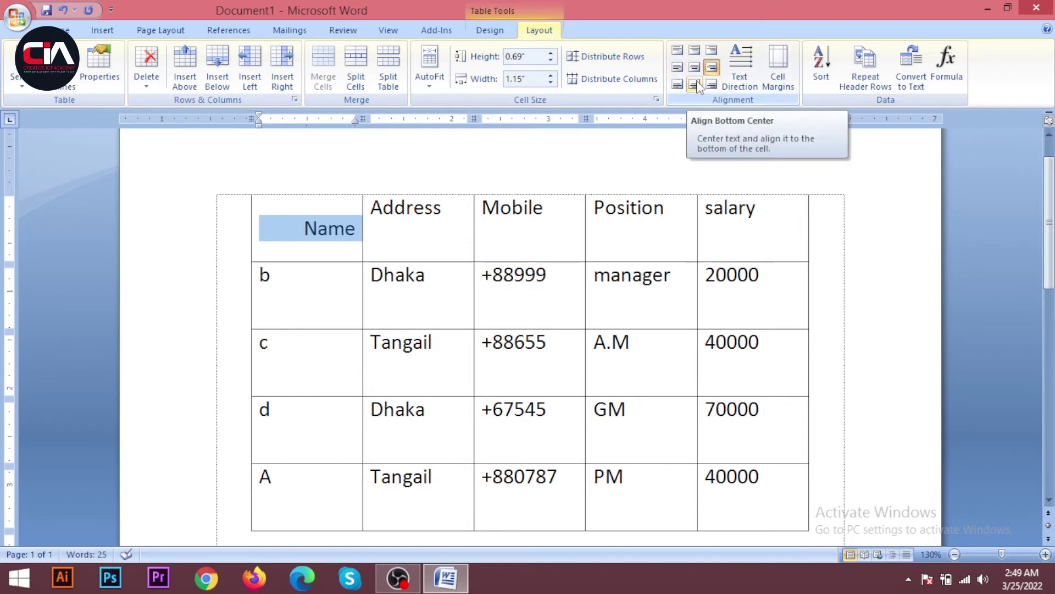
left_click(696, 85)
left_click(695, 54)
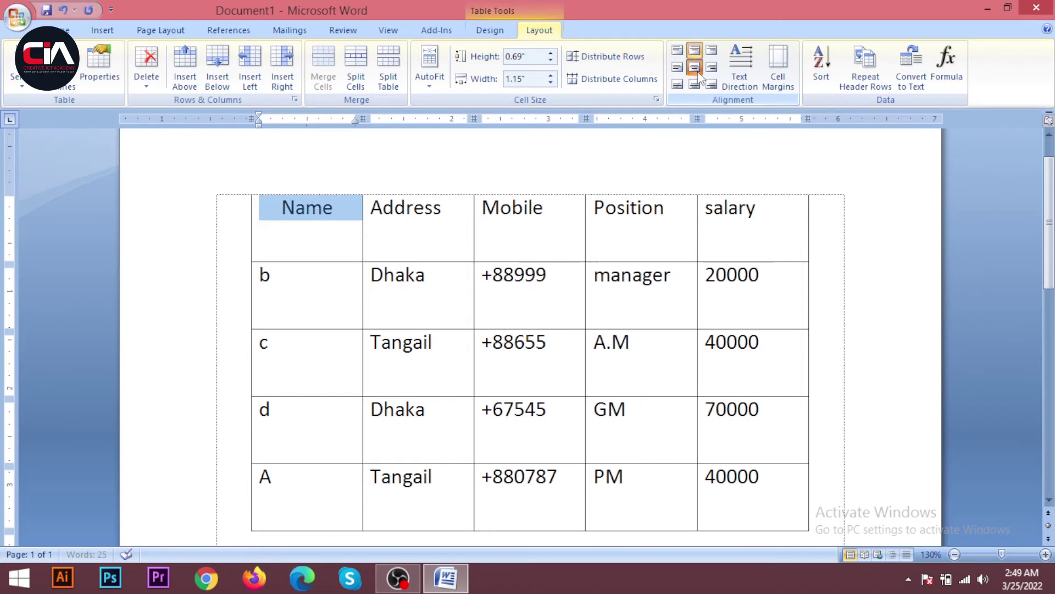
left_click(694, 66)
left_click(407, 208)
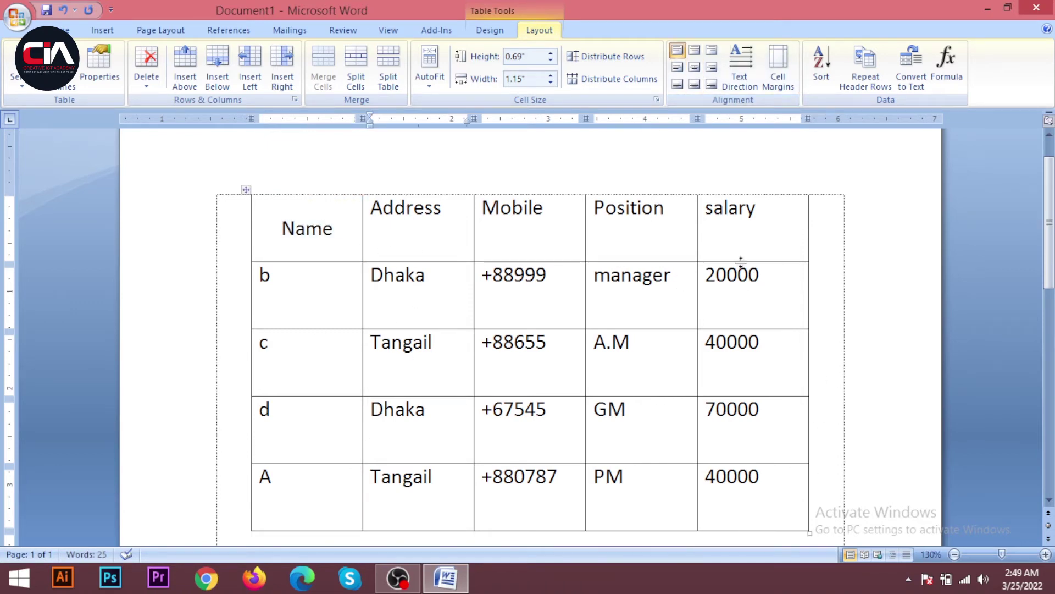
- Select the whole table and center the text of every cell horizontally and vertically
left_click(265, 194)
left_click(282, 225)
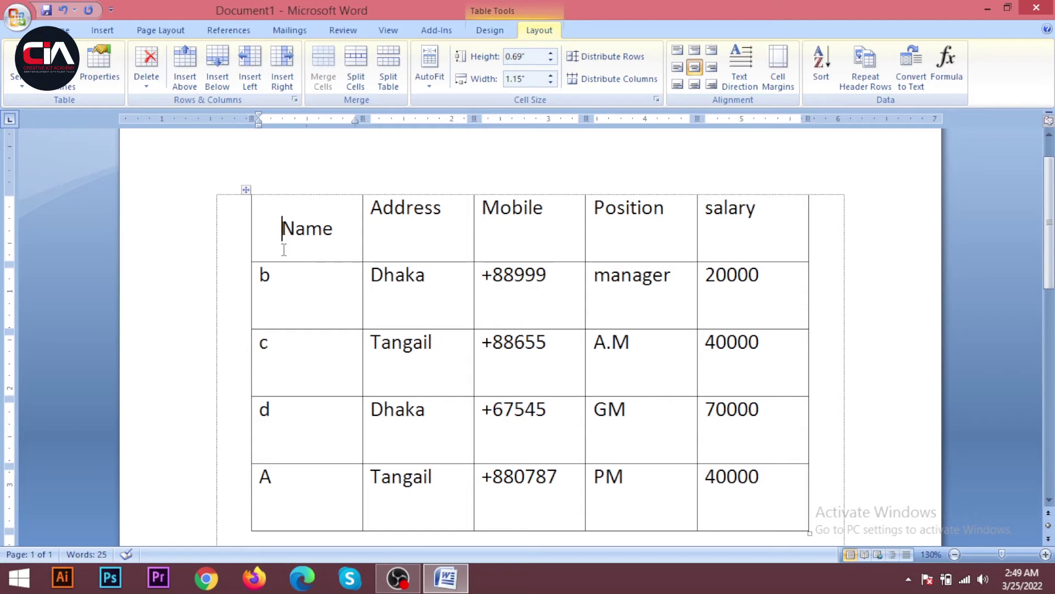
left_click(243, 190)
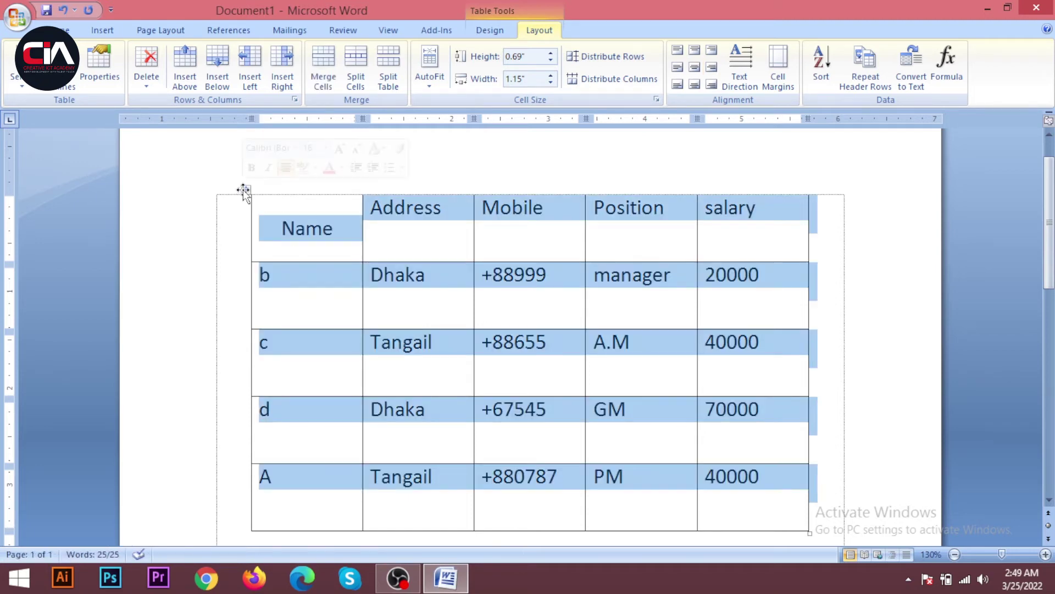
left_click(695, 67)
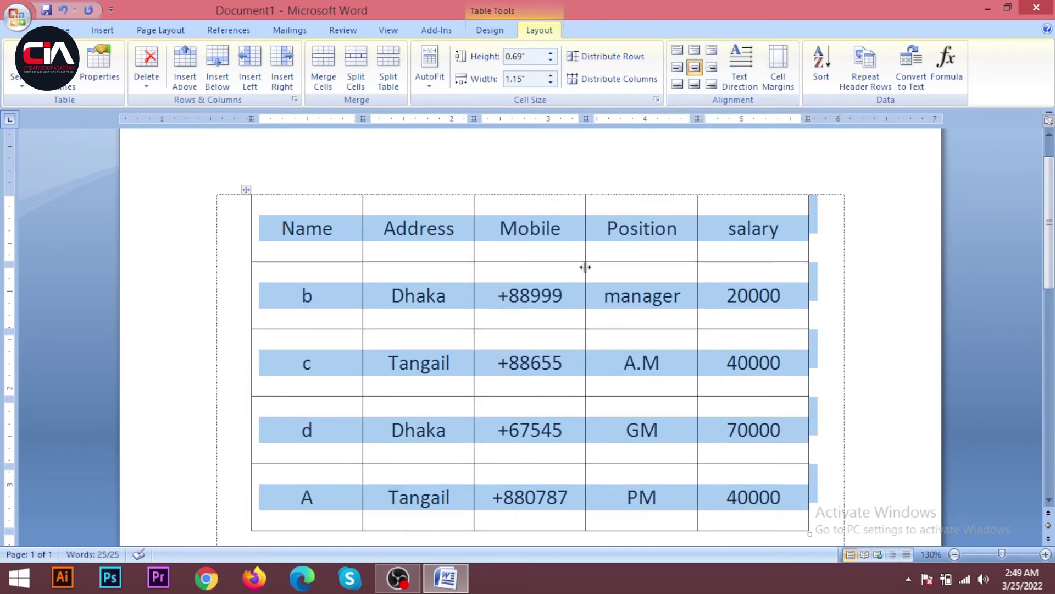
left_click(562, 225)
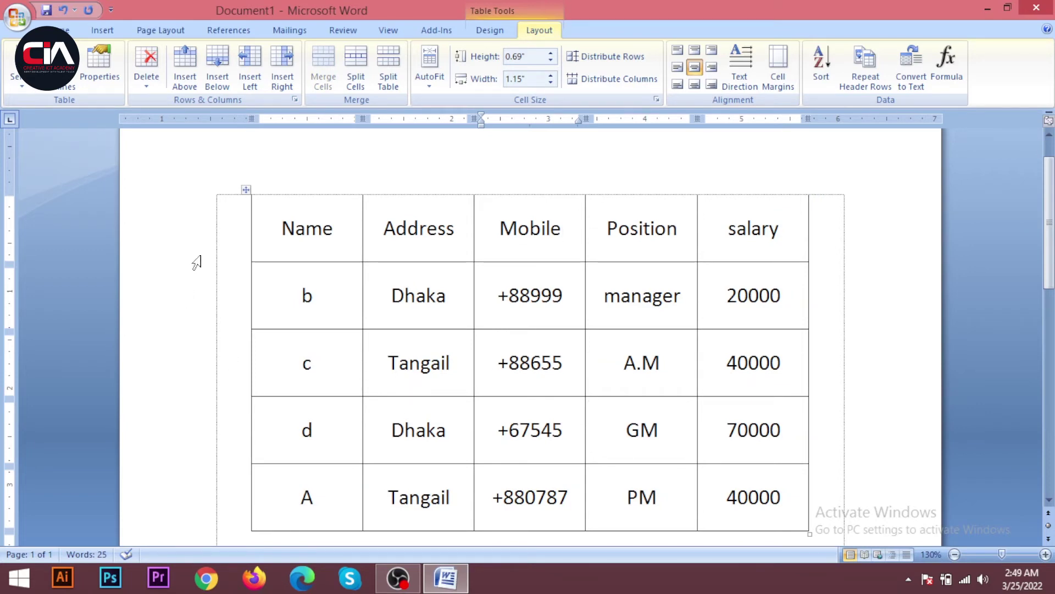
- Try bottom-center, top-center, center-right, bottom-right and center-left alignments on the whole table, ending with Align Center
key("ctrl+Home")
left_click(246, 187)
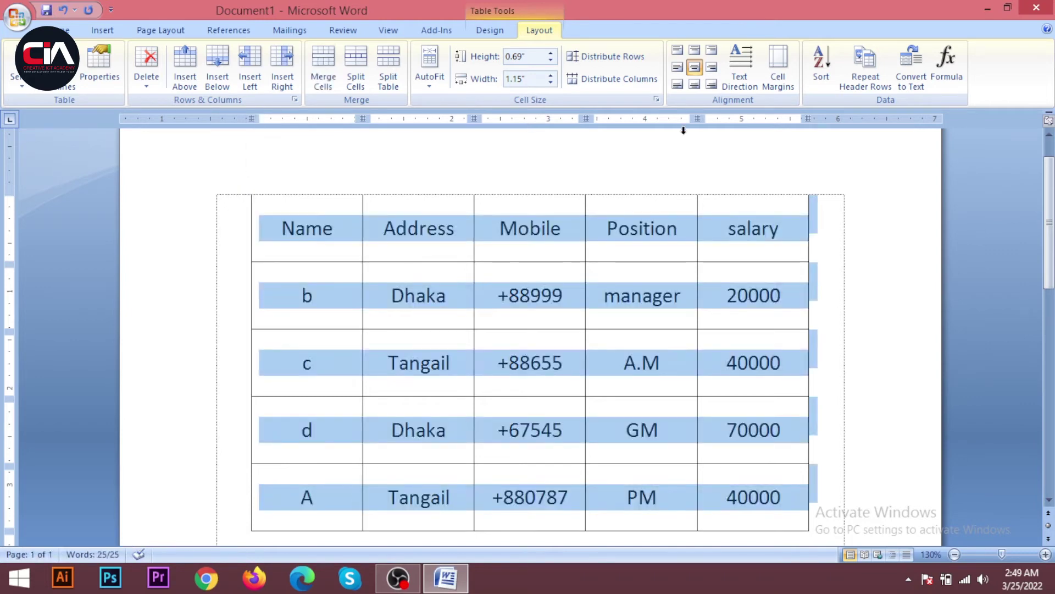
left_click(695, 85)
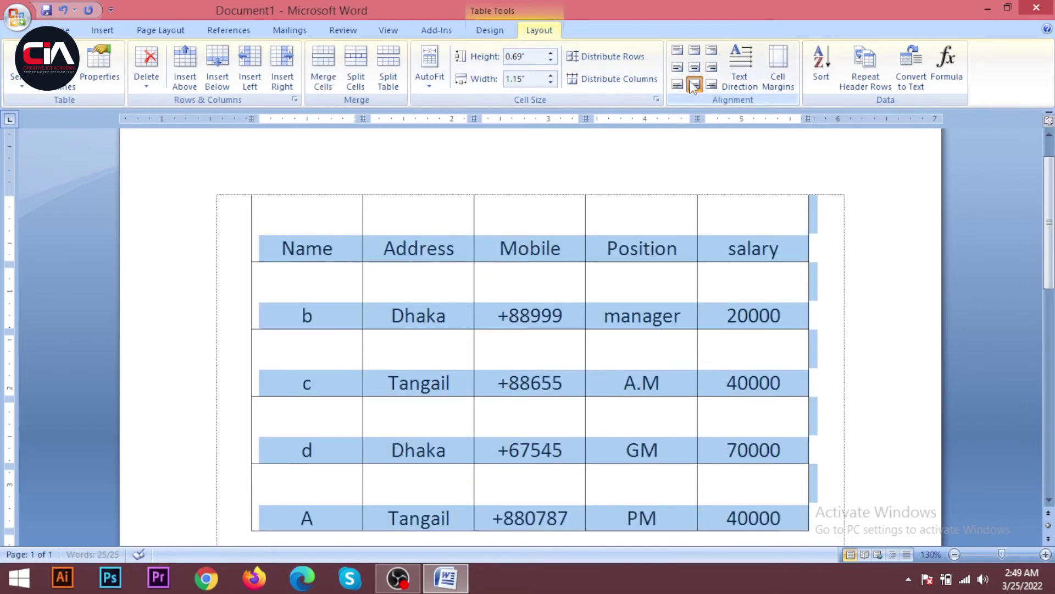
left_click(694, 67)
left_click(695, 50)
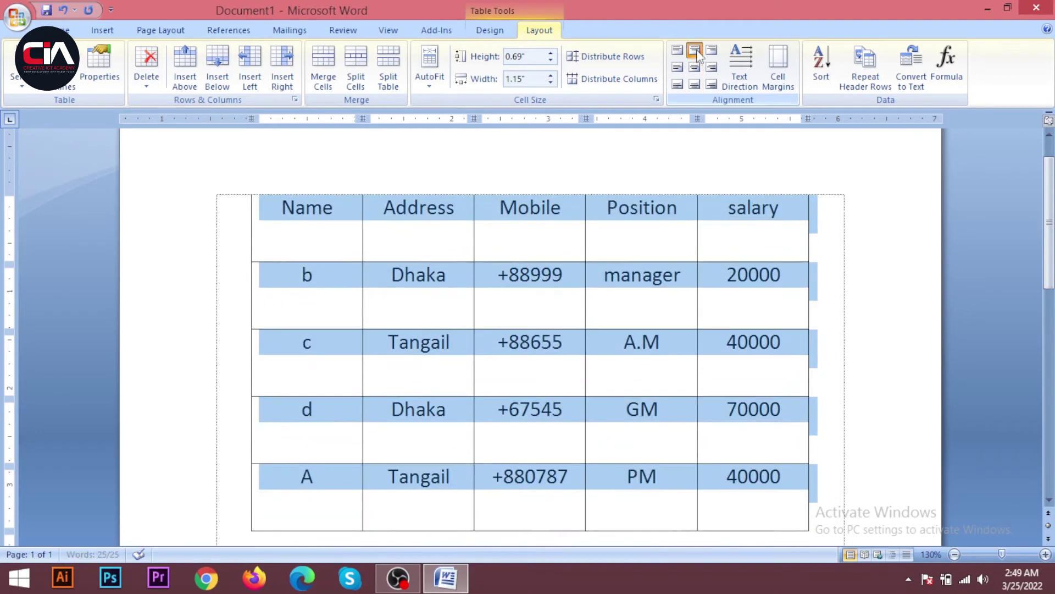
left_click(712, 67)
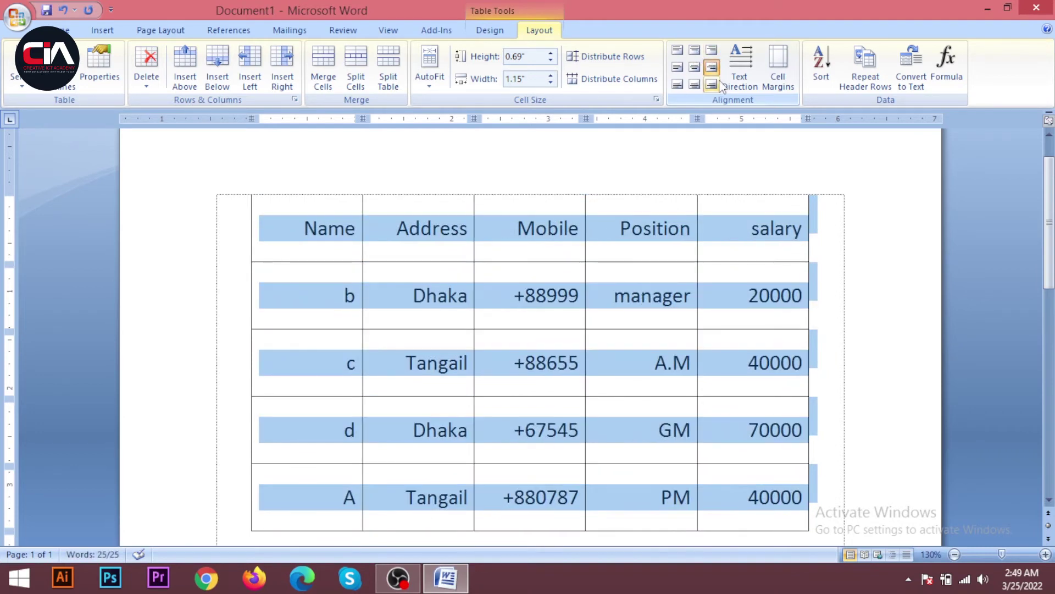
left_click(712, 84)
left_click(678, 67)
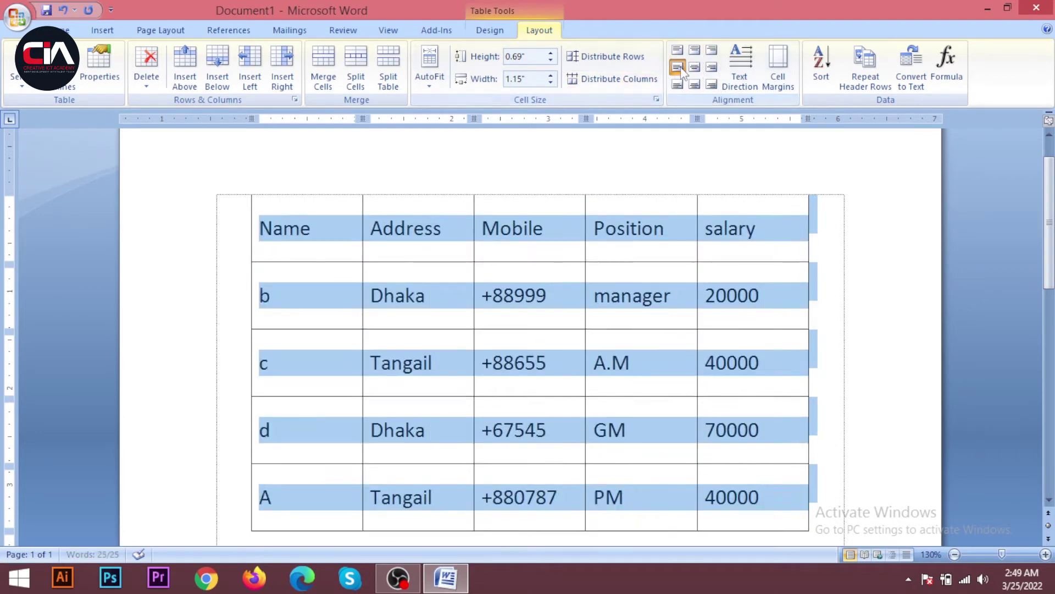
left_click(694, 67)
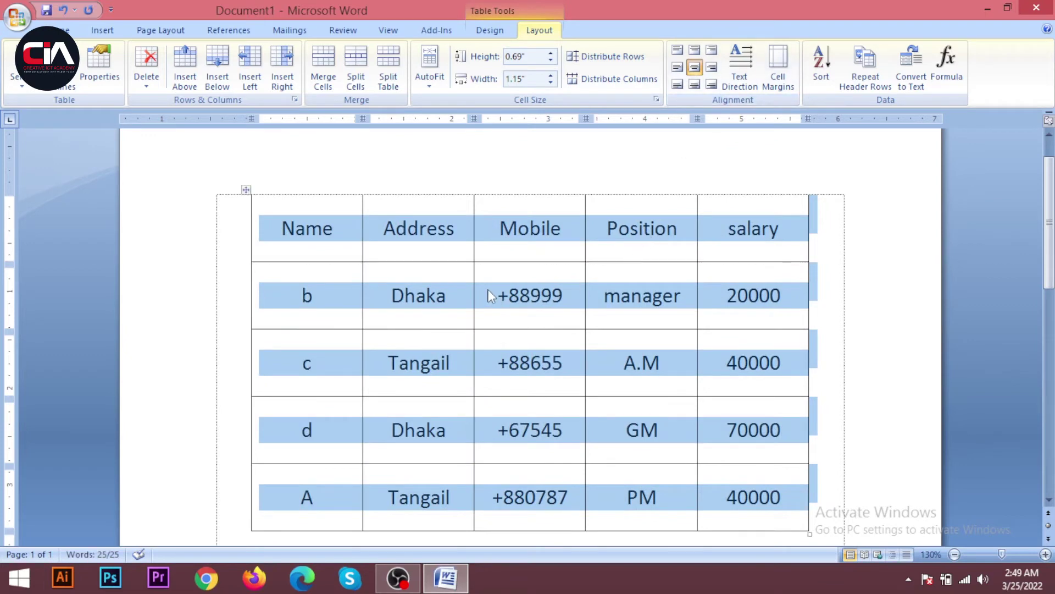
left_click(489, 290)
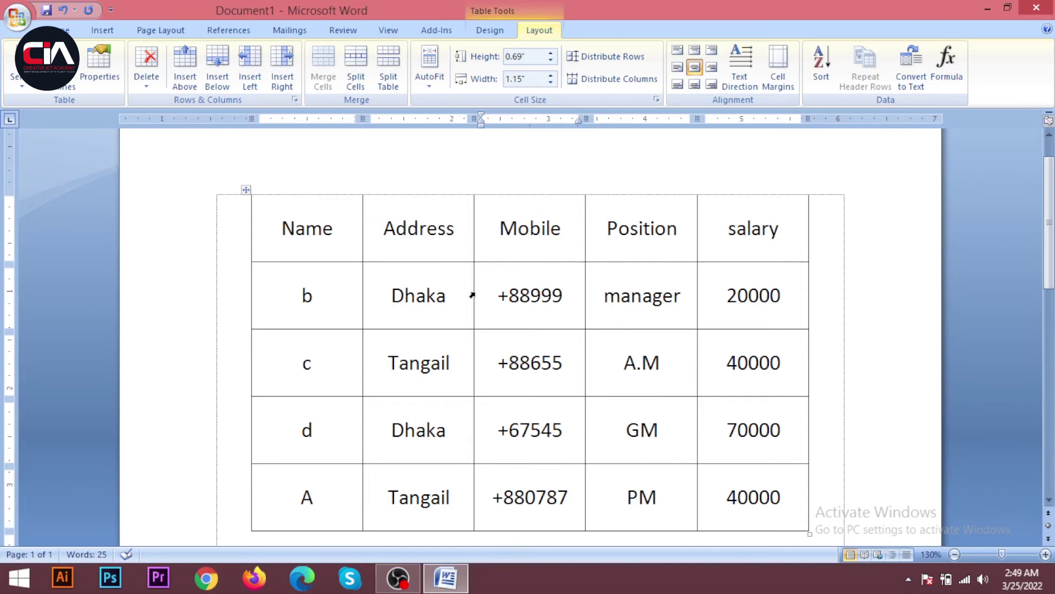
- Replace the "b" in the first cell under the "Name" header with "BD"
scroll(550, 325, "down", 5)
scroll(541, 324, "up", 4)
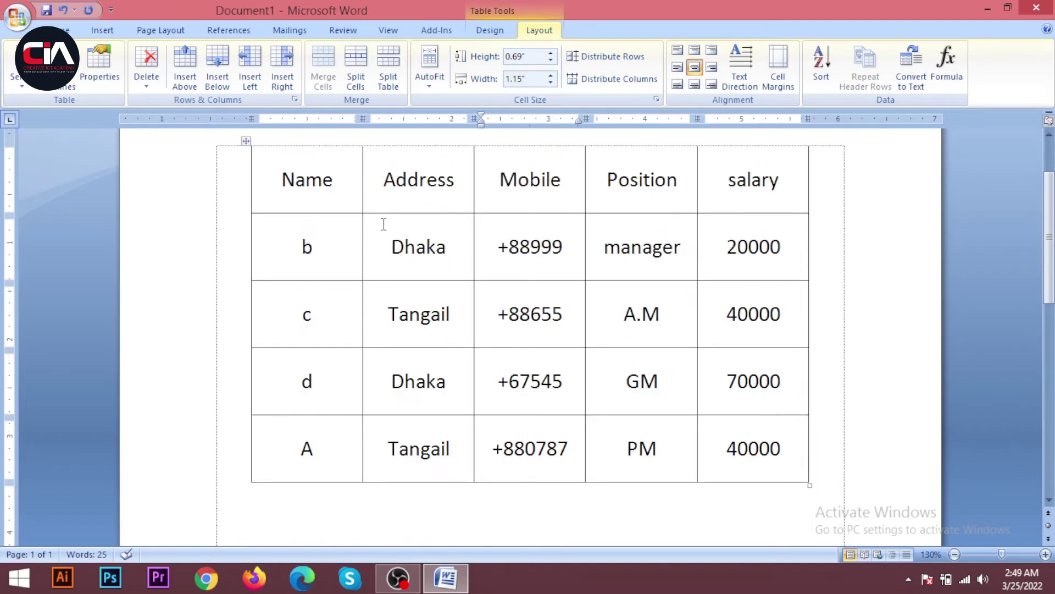
left_click(330, 249)
key("BackSpace")
type("BD")
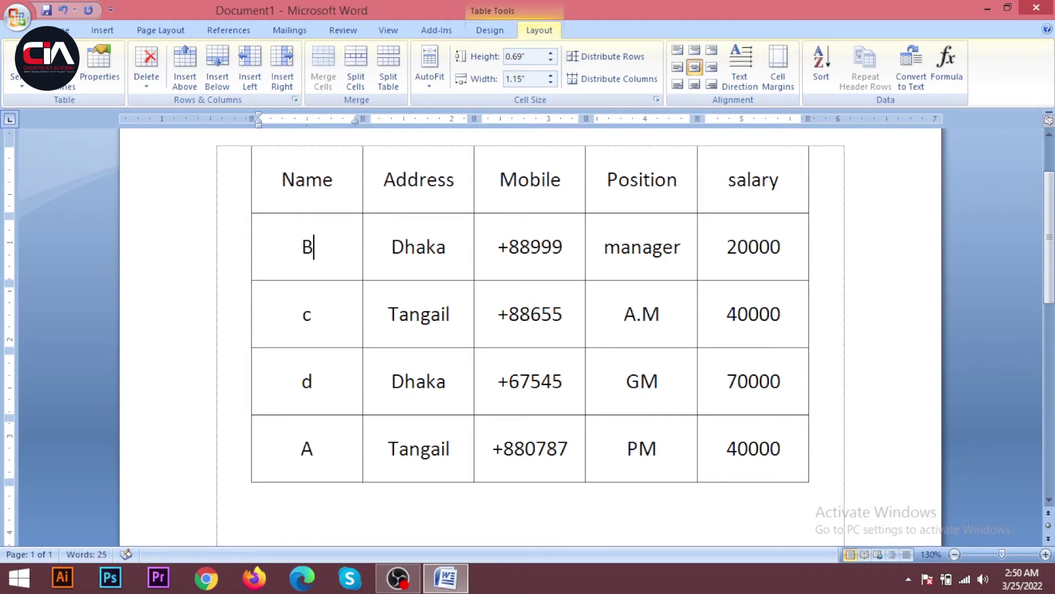
- Try adding "hh" after "BD" in the centered cell, then remove the extra letters
left_click(287, 249)
double_click(307, 244)
left_click(329, 243)
type("hh")
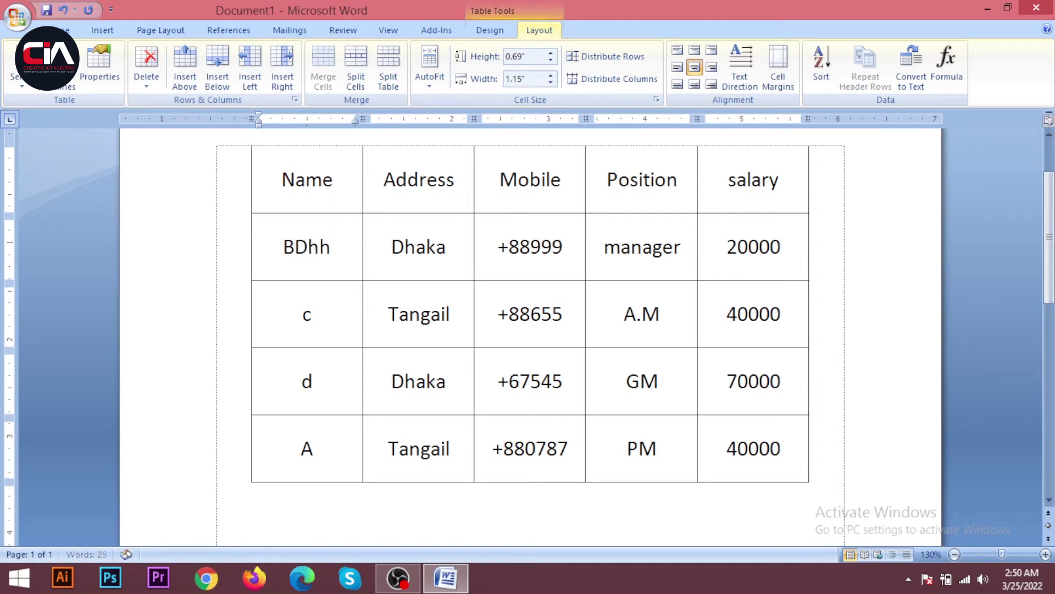
key("BackSpace")
key("BackSpace")
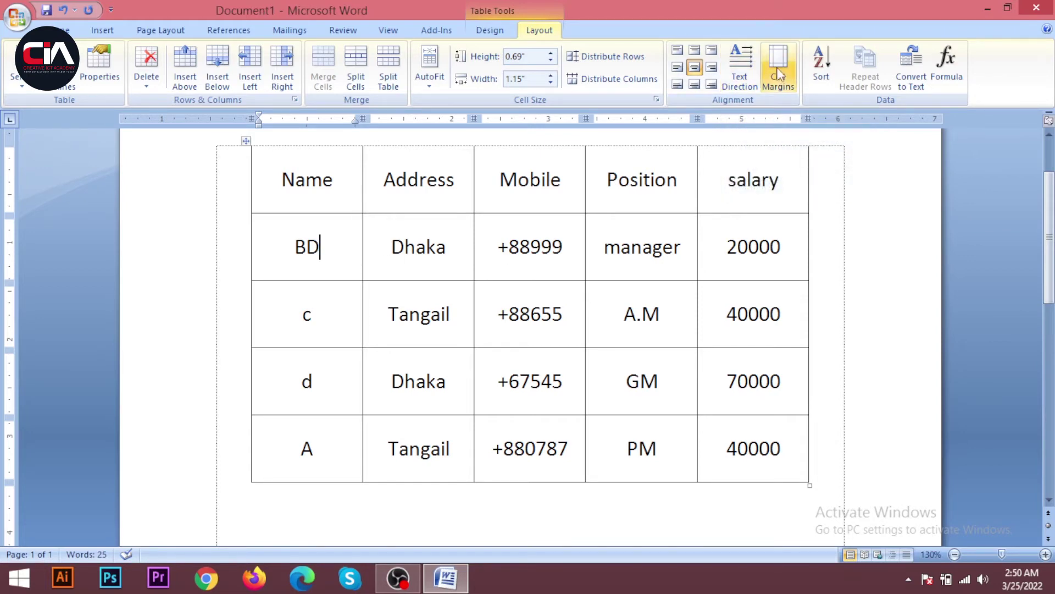
- Rotate the "BD" cell's text to read top to bottom, testing it with "bb" and deleting those letters
left_click(733, 66)
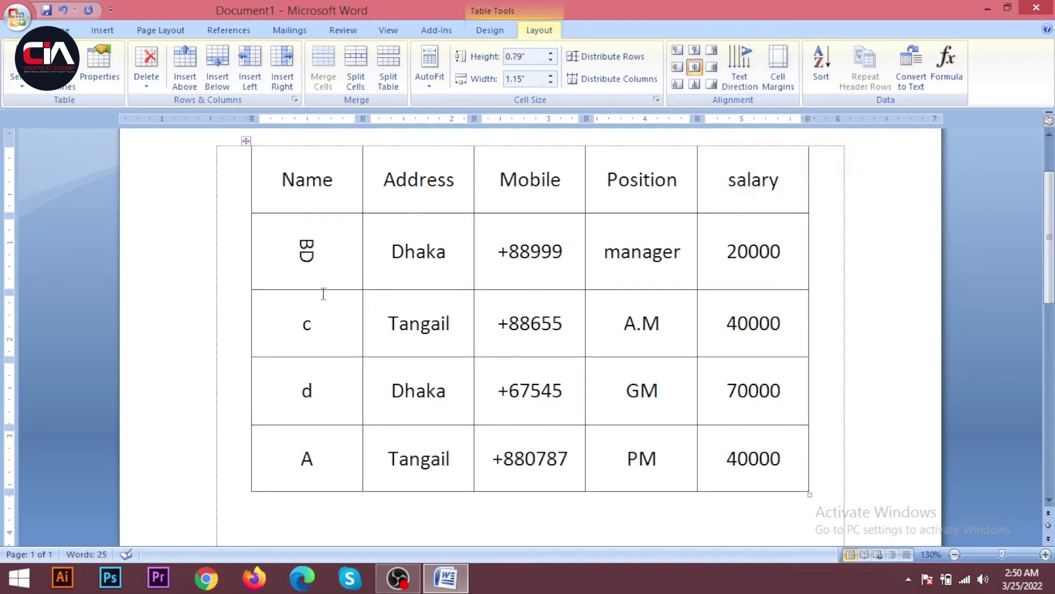
type("bb")
key("BackSpace")
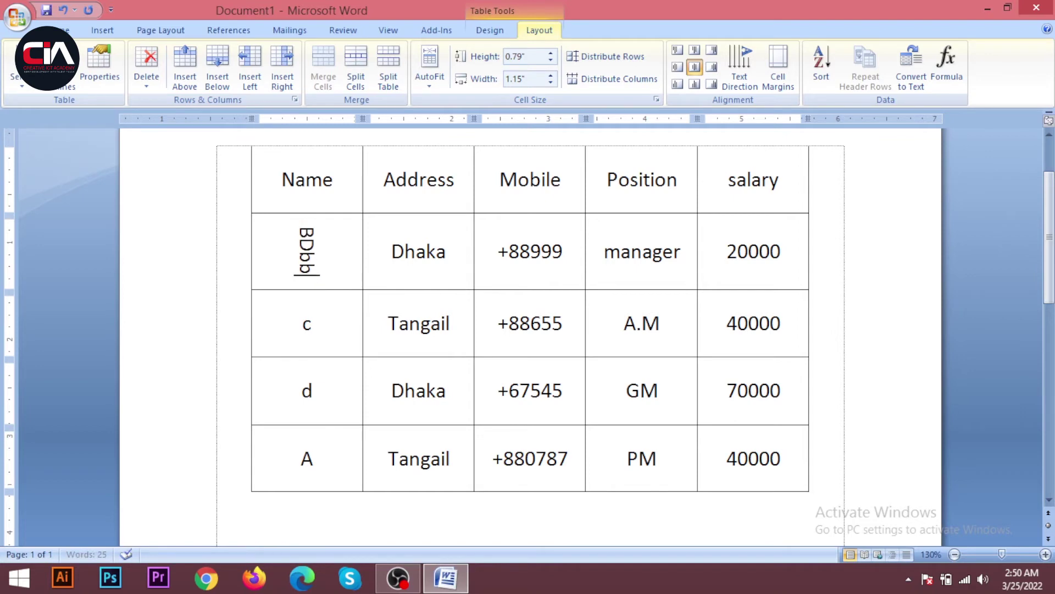
key("BackSpace")
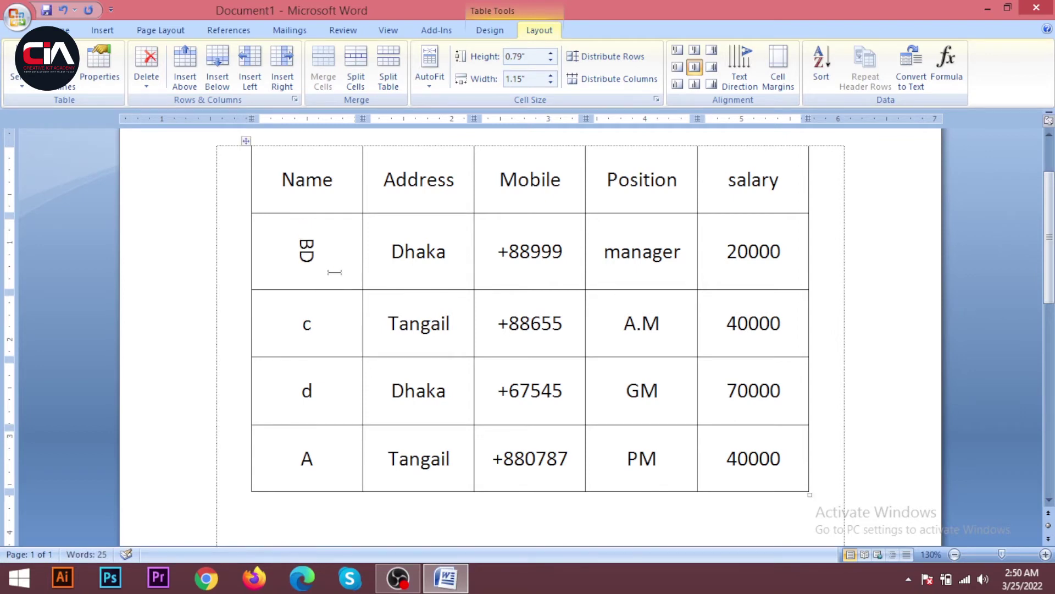
- Cycle the "BD" cell's text direction to read bottom to top, testing it with a few "l" letters and deleting them
left_click(738, 69)
left_click(738, 69)
left_click(738, 69)
left_click(738, 69)
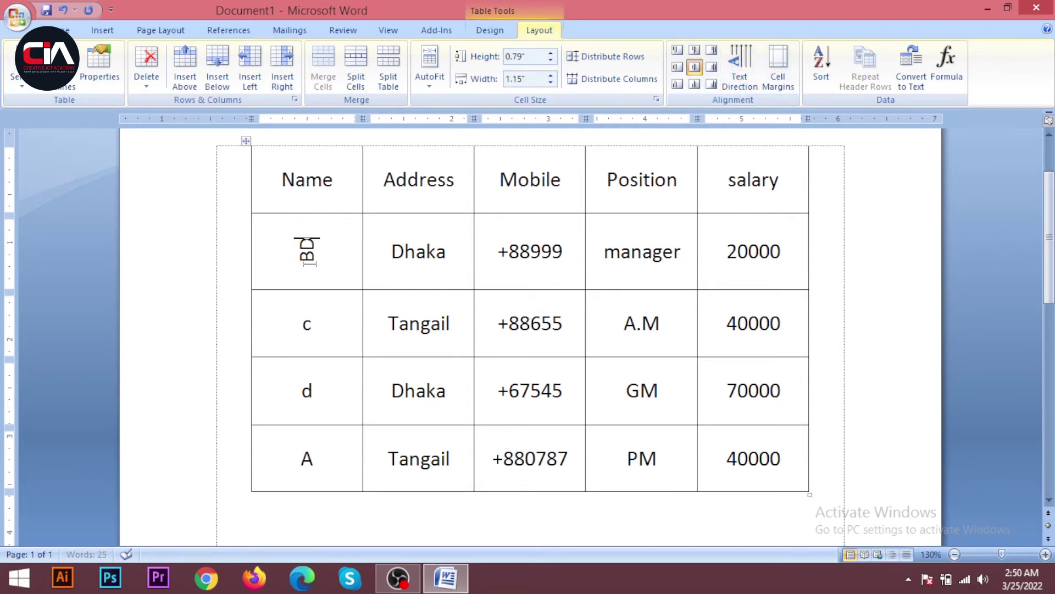
type("llllll")
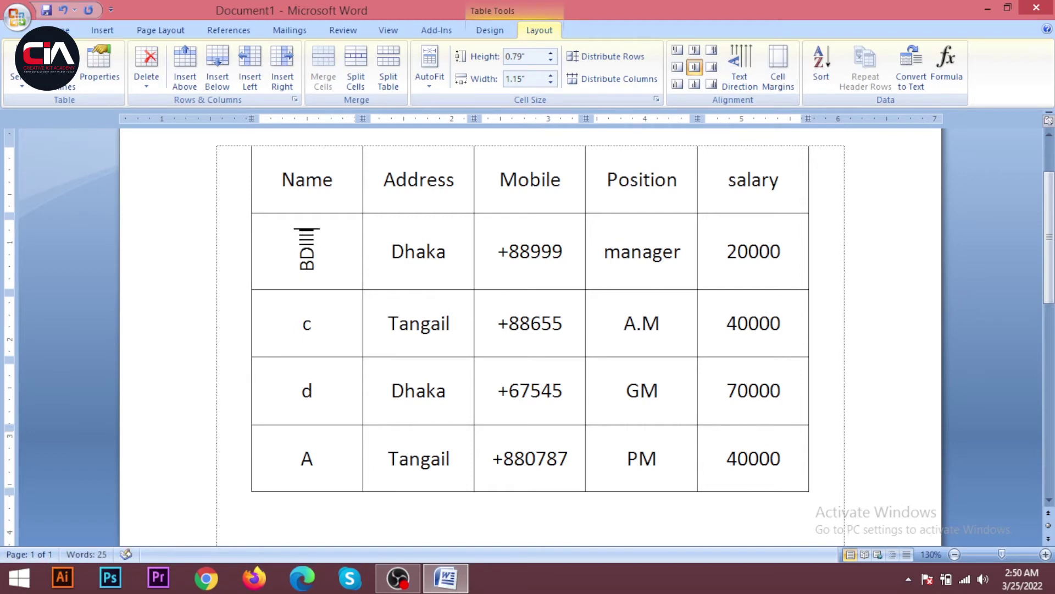
key("BackSpace")
key("BackSpace")
key("BackSpace")
key("BackSpace")
key("BackSpace")
key("BackSpace")
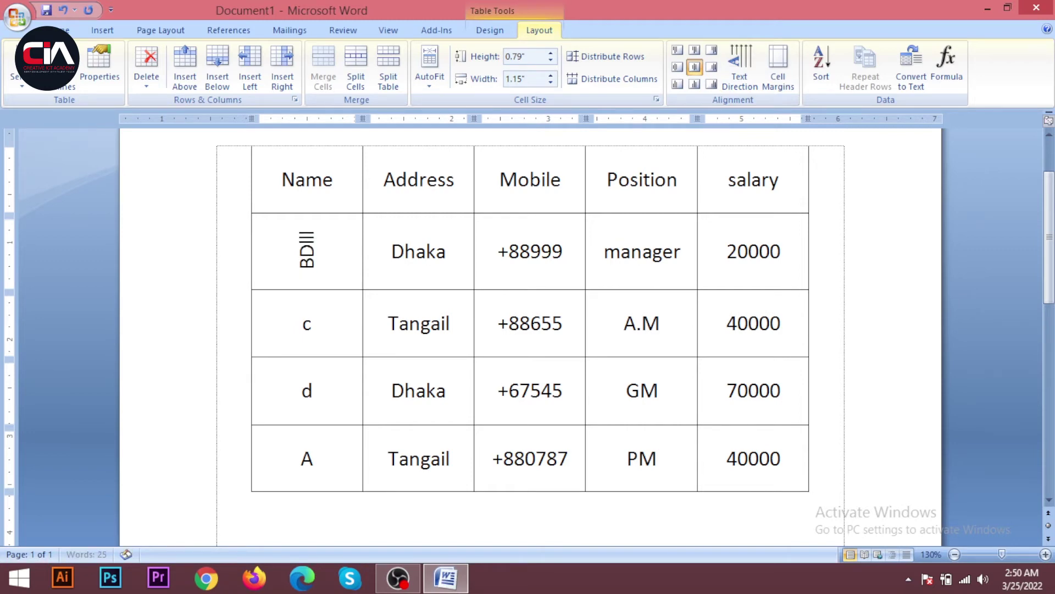
- Return the "BD" cell's text direction to horizontal, testing it with "hh" and deleting those letters
left_click(739, 69)
type("hh")
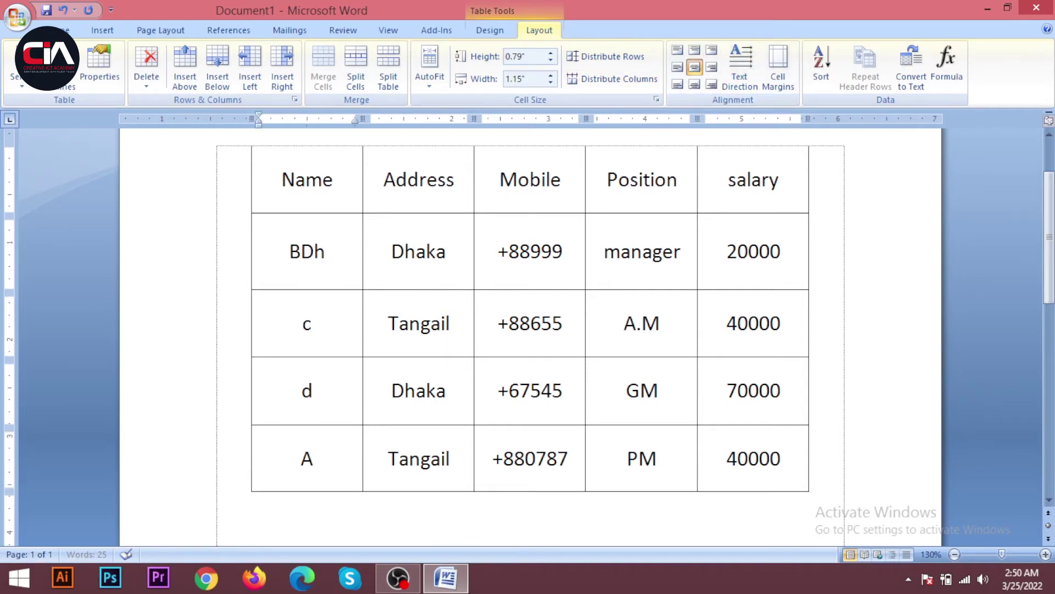
key("BackSpace")
key("BackSpace")
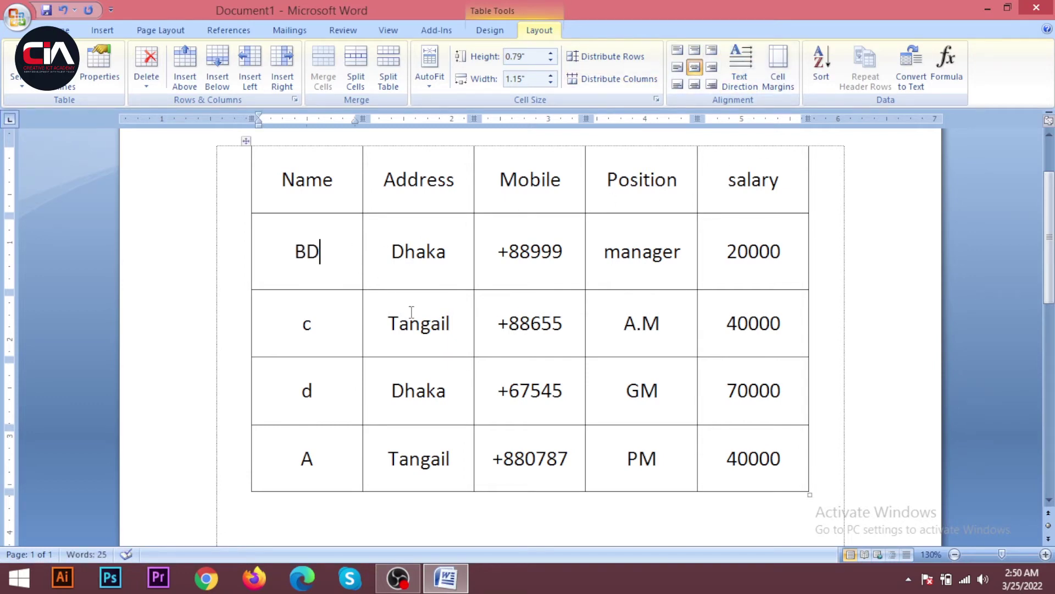
- Cycle the text direction of the "Tangail" cell in row "c" through both vertical orientations and back to horizontal
left_click(451, 323)
left_click(740, 71)
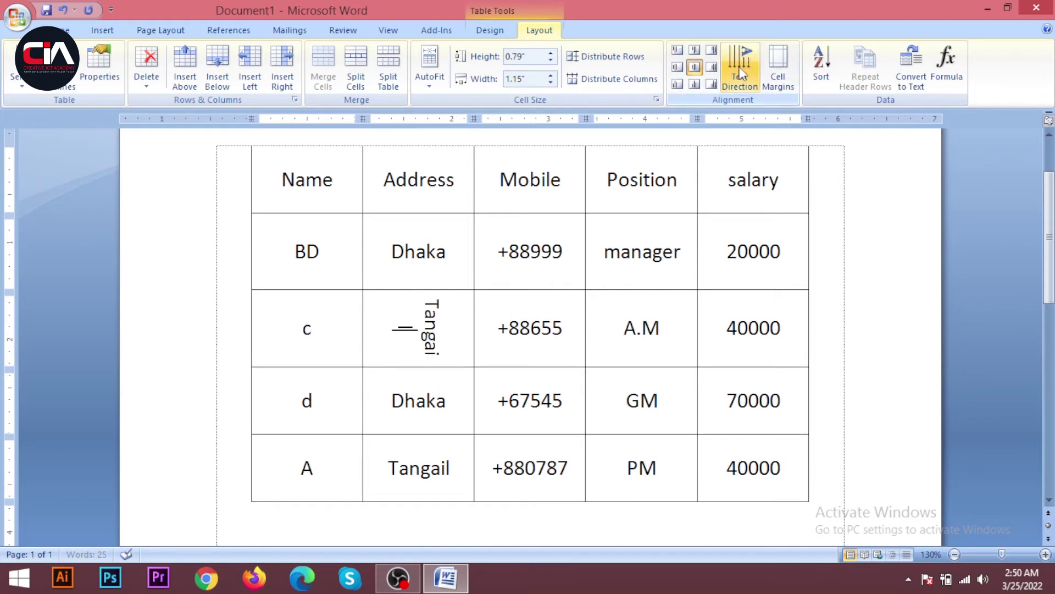
left_click(740, 70)
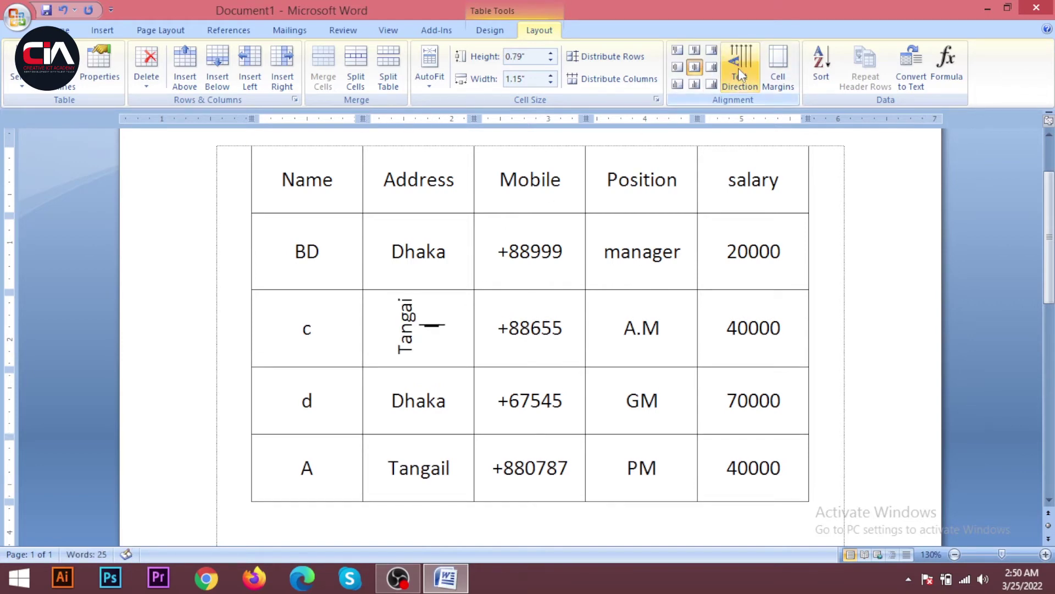
left_click(739, 70)
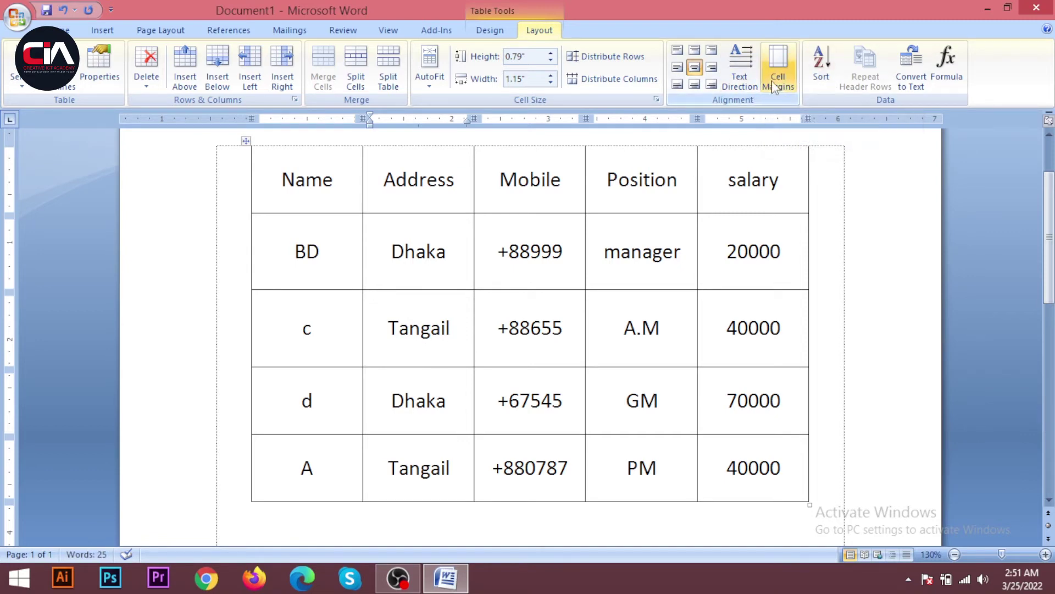
scroll(847, 143, "up", 3)
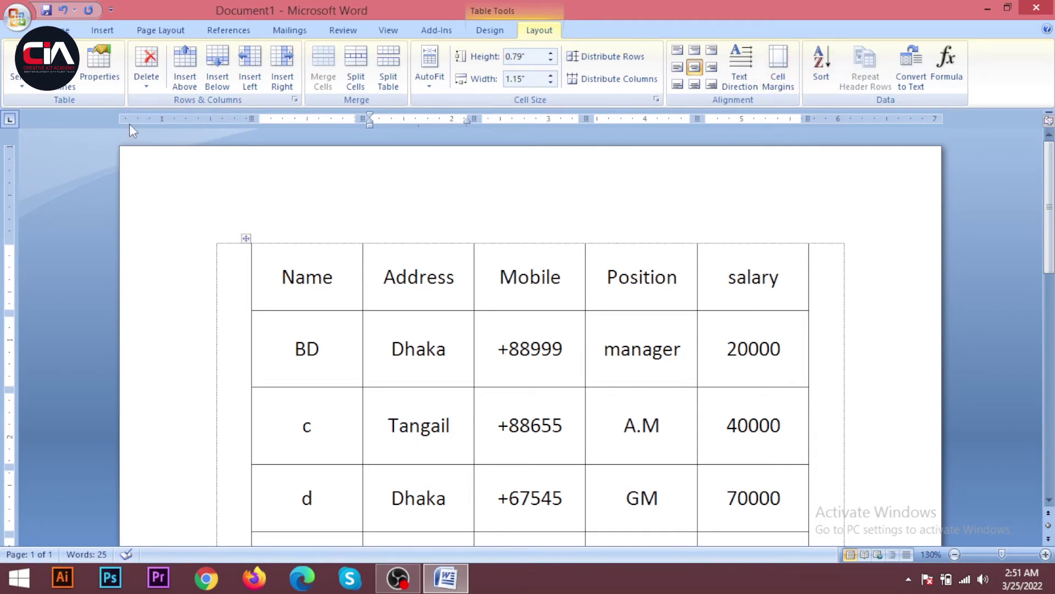
left_click(58, 29)
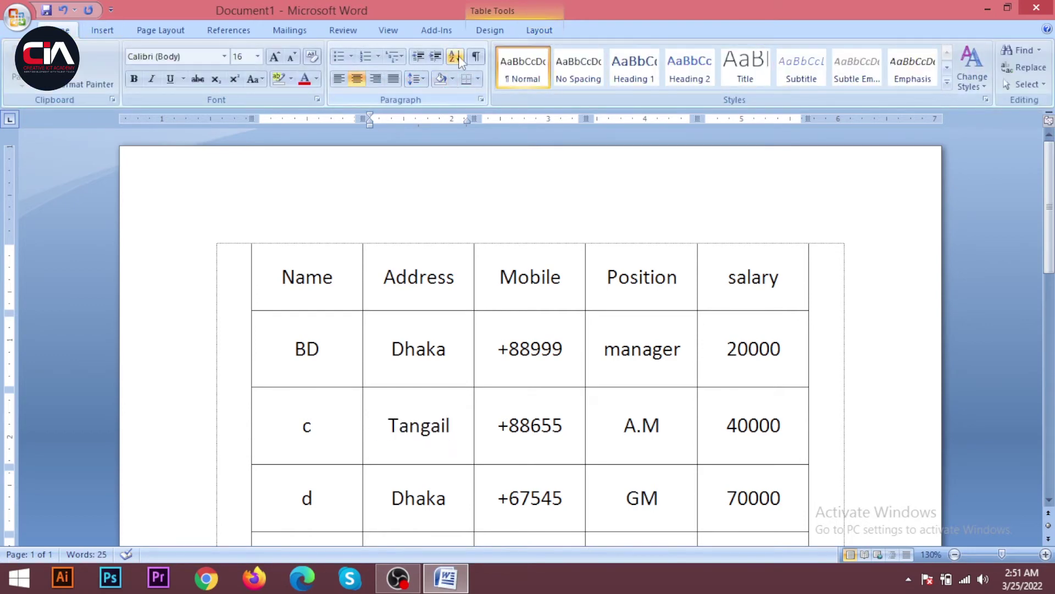
left_click(378, 290)
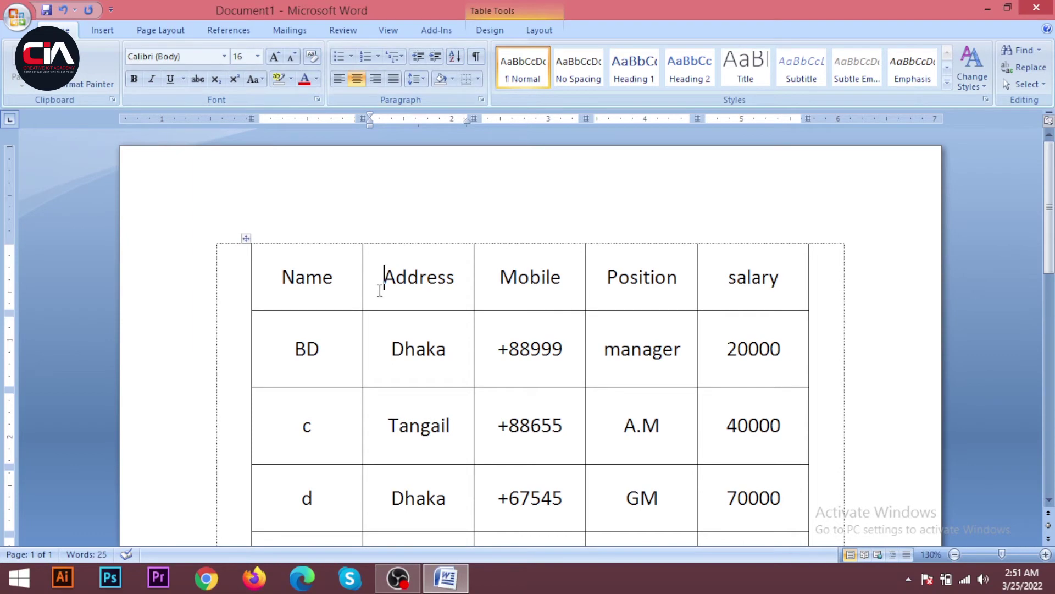
scroll(458, 269, "down", 2)
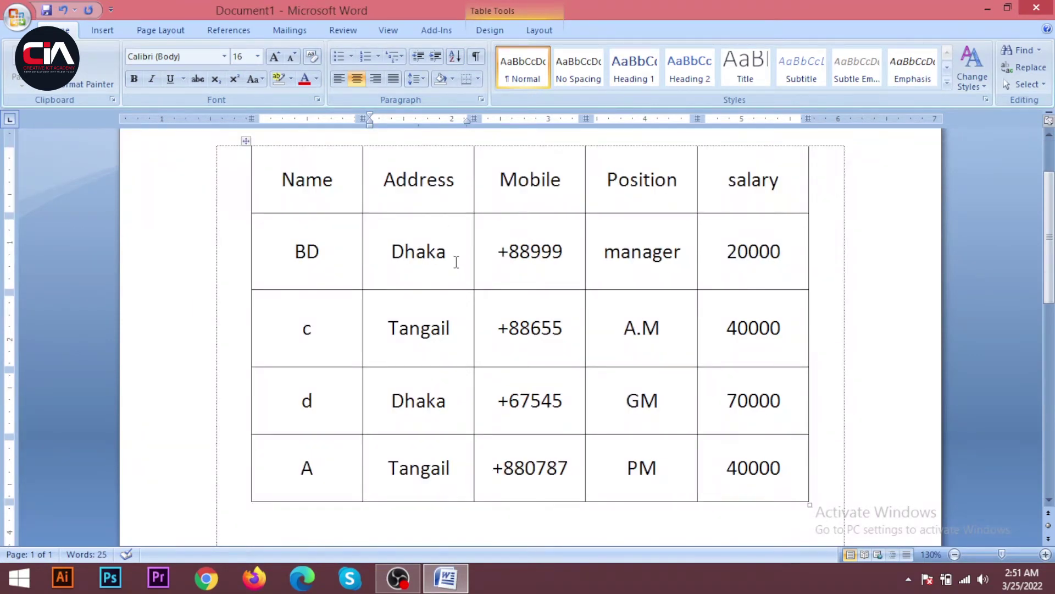
scroll(385, 269, "down", 2)
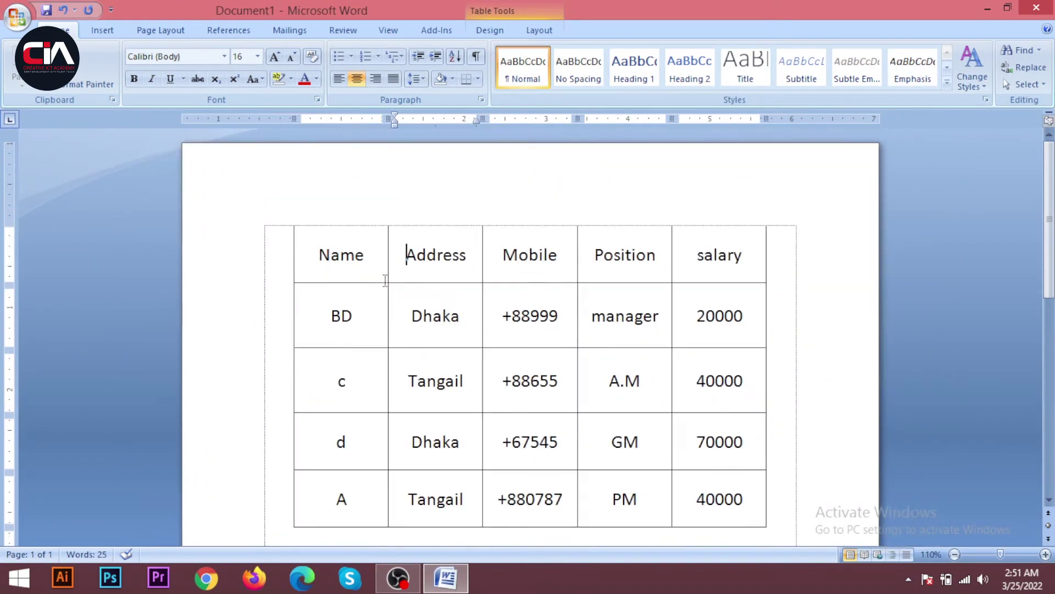
scroll(427, 300, "down", 1)
left_click(327, 224)
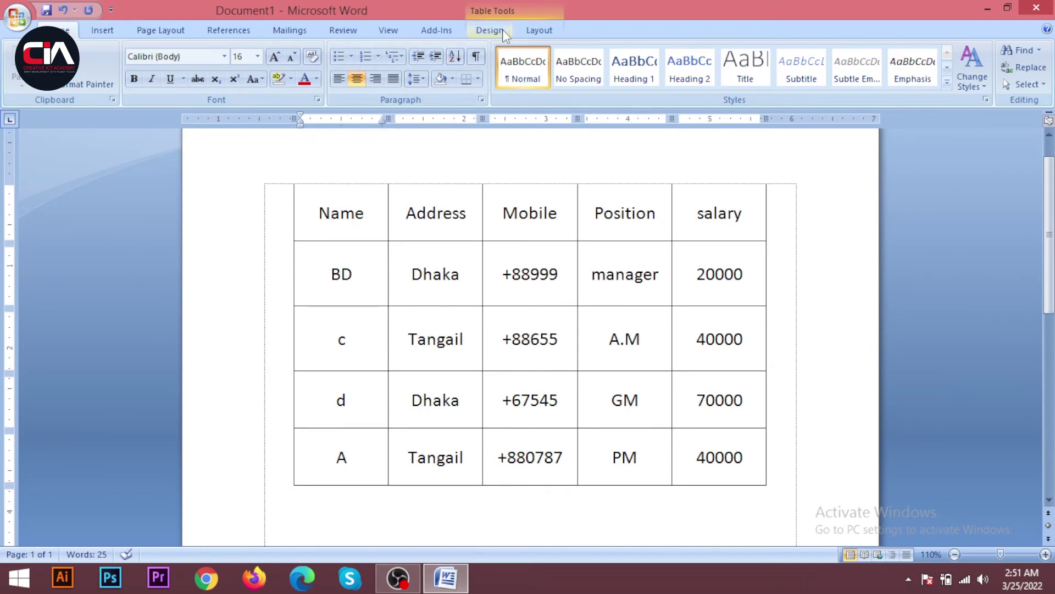
- Replace "BD" with "B" in the first cell under the "Name" header
left_click(539, 30)
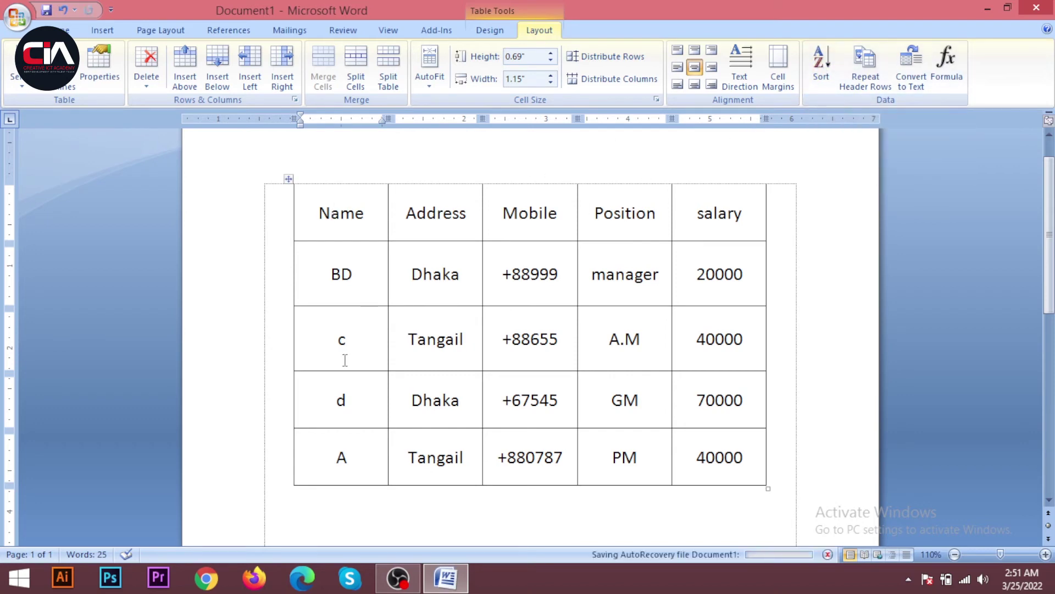
left_click_drag(357, 274, 316, 276)
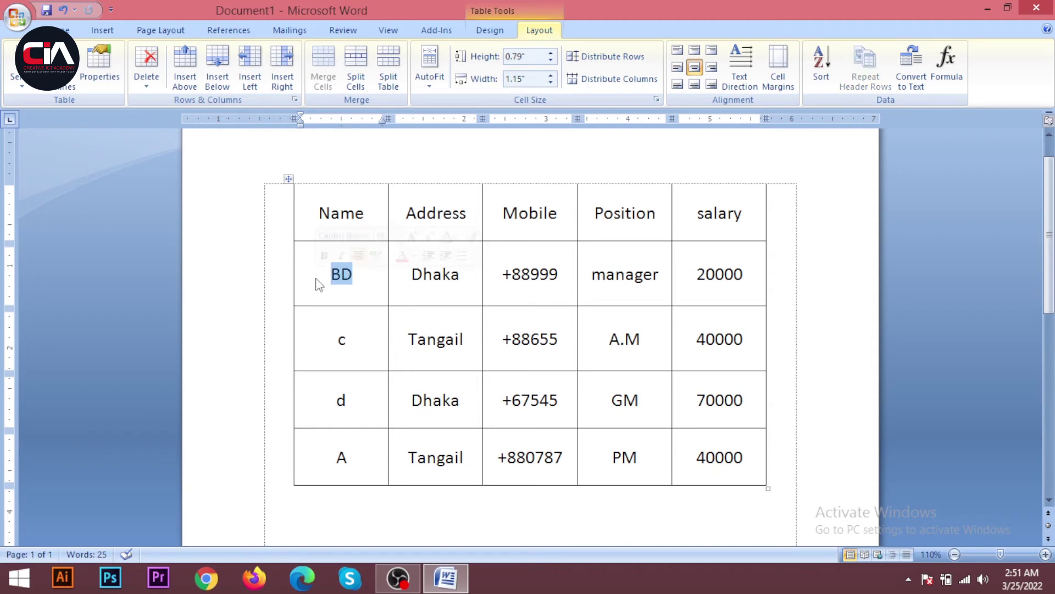
type("B")
left_click(421, 274)
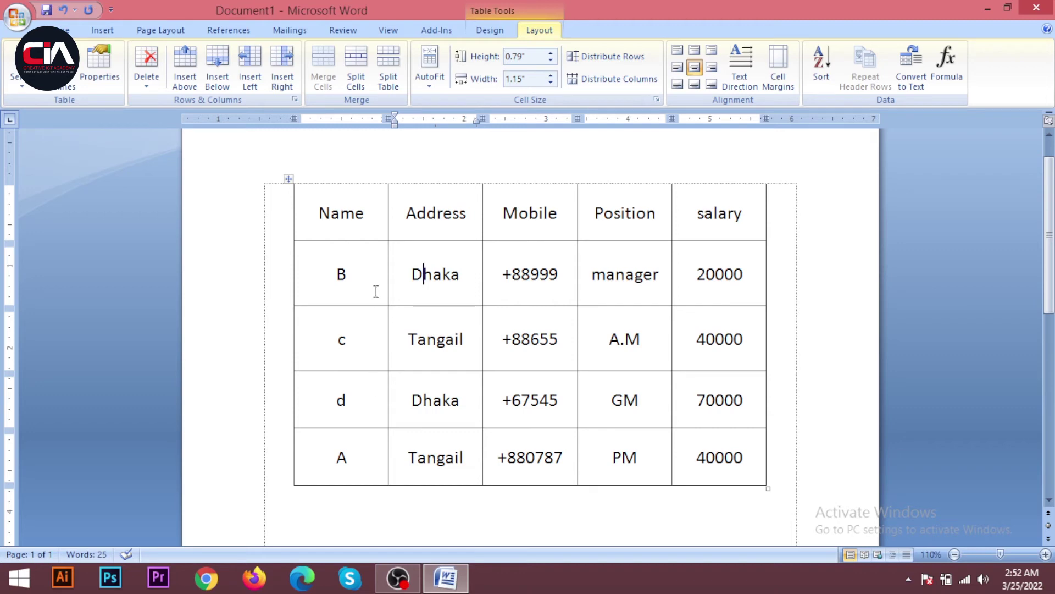
left_click_drag(367, 271, 364, 425)
left_click(334, 318)
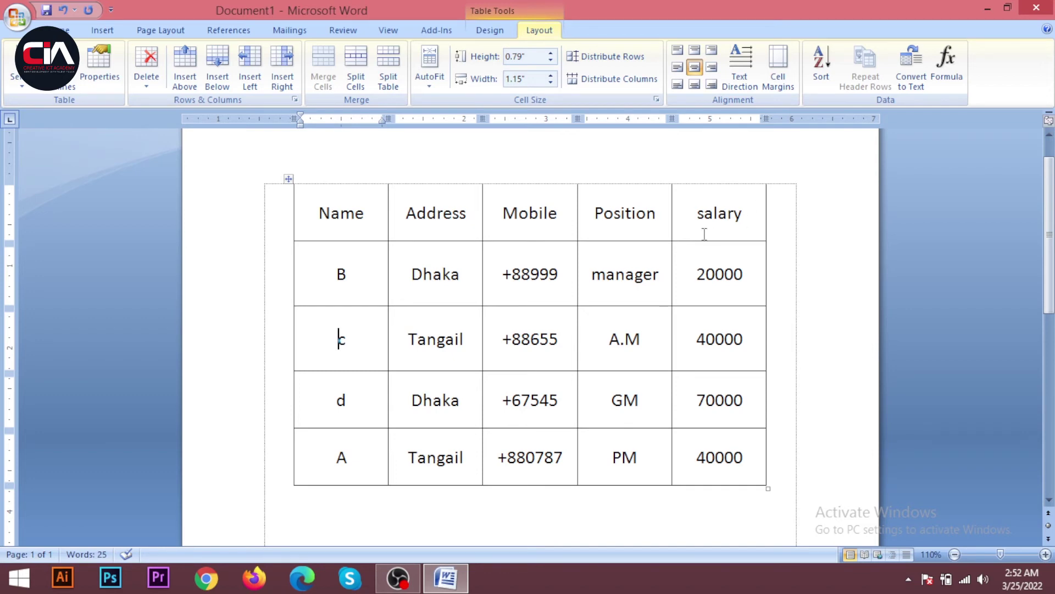
left_click_drag(312, 266, 718, 450)
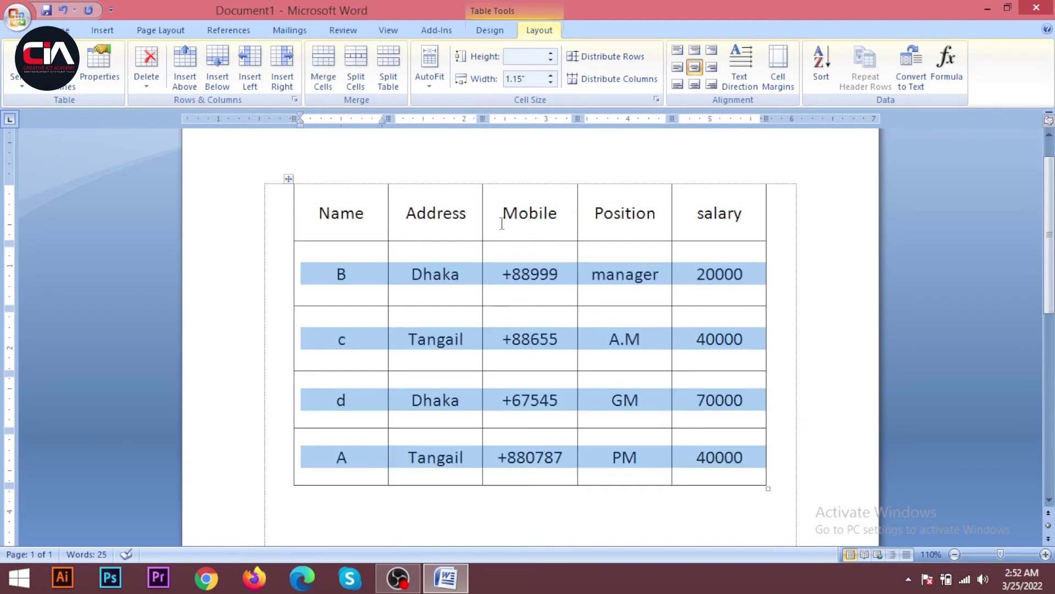
left_click(318, 212)
left_click_drag(321, 212, 759, 229)
left_click(468, 273)
- Sort the four employee rows below the header by Column 1 as text in ascending order, using the no header row option
left_click_drag(330, 267, 717, 448)
left_click(821, 62)
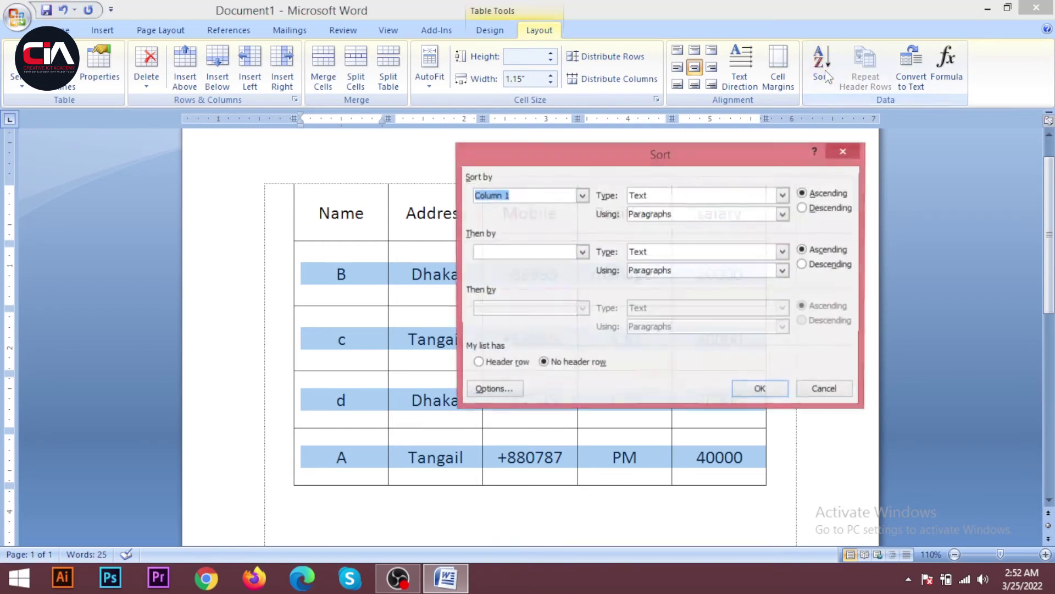
left_click_drag(600, 170, 489, 294)
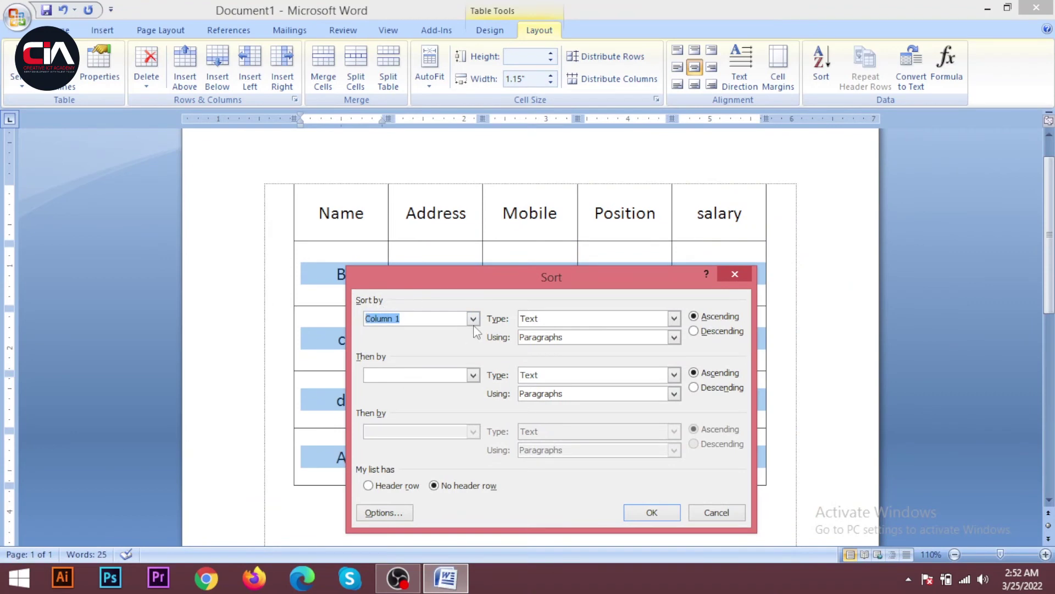
left_click_drag(407, 281, 497, 310)
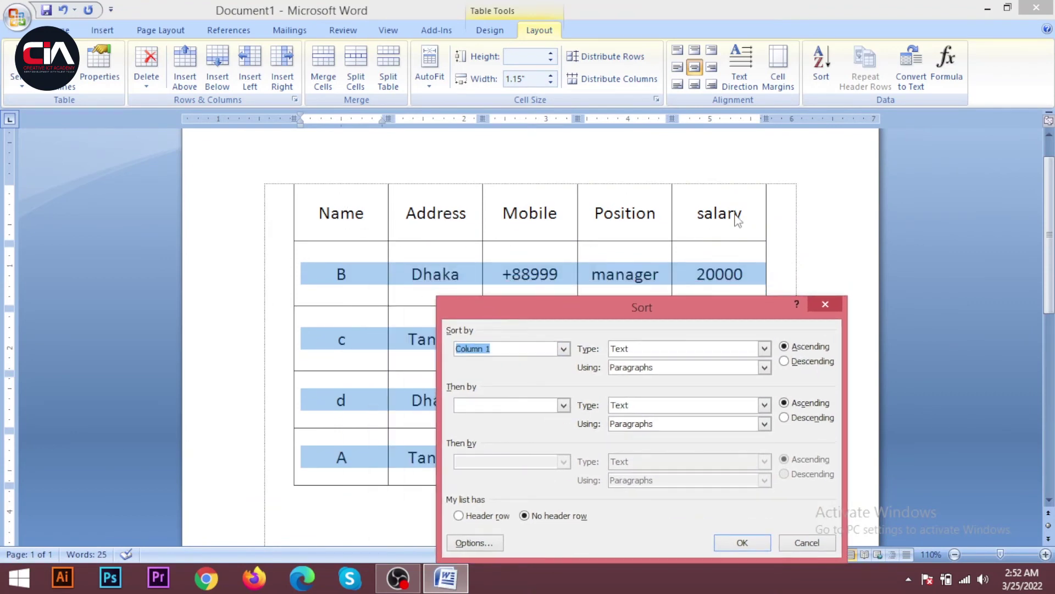
left_click(564, 349)
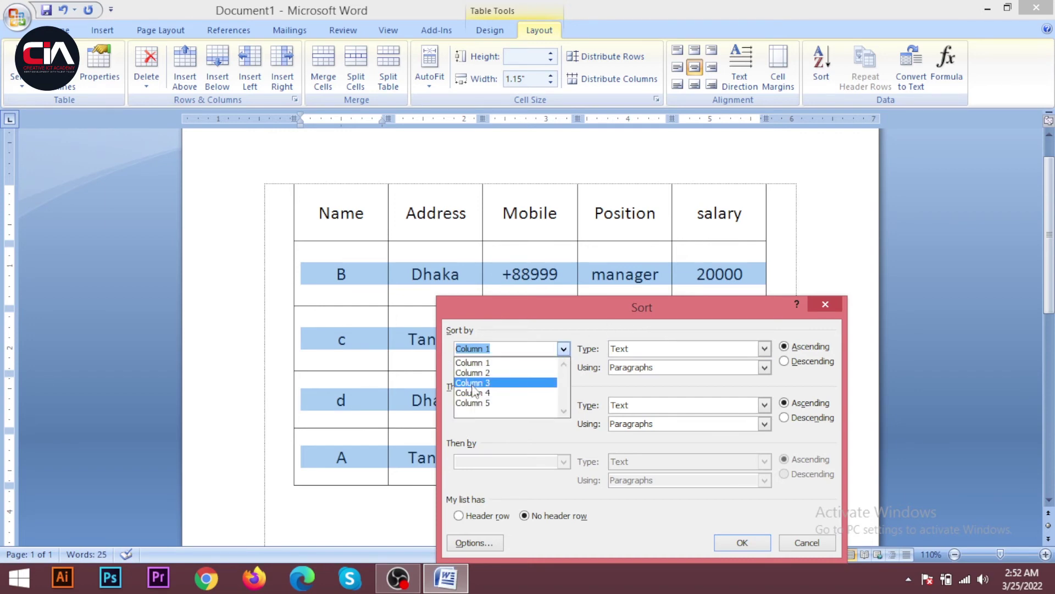
left_click(566, 348)
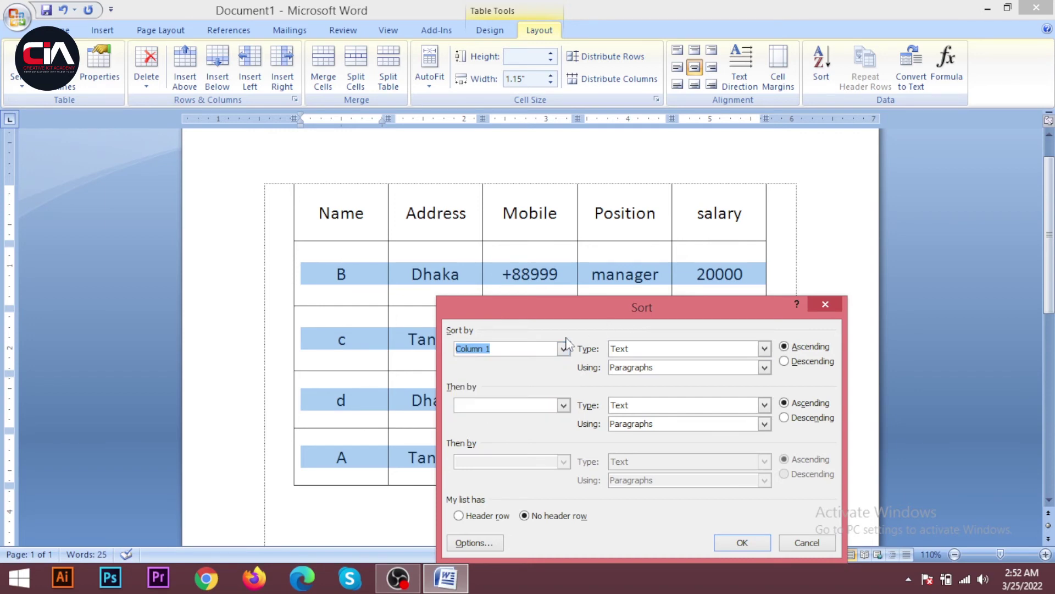
left_click(563, 348)
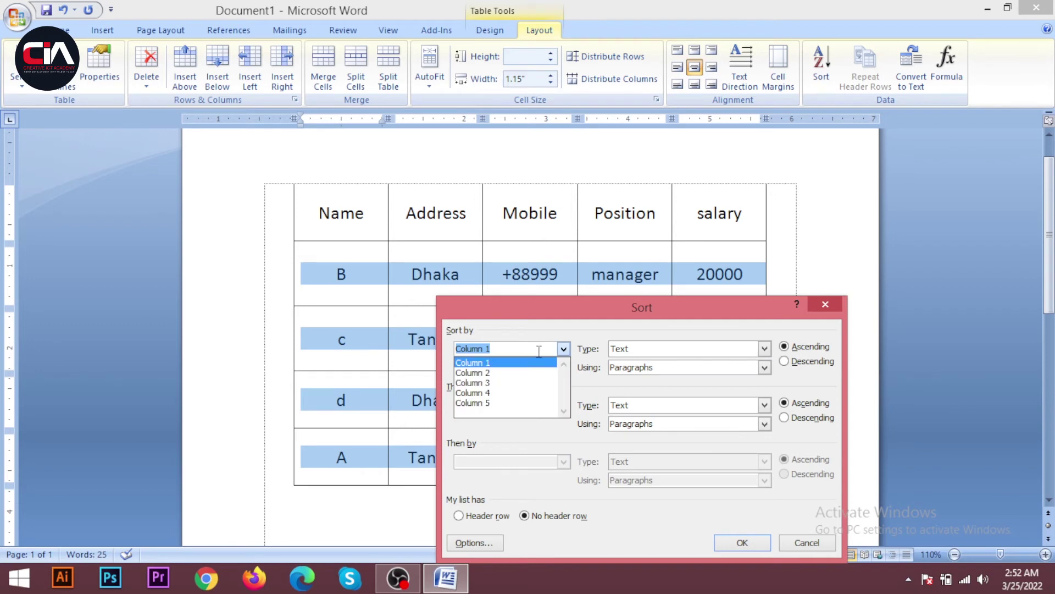
left_click(563, 332)
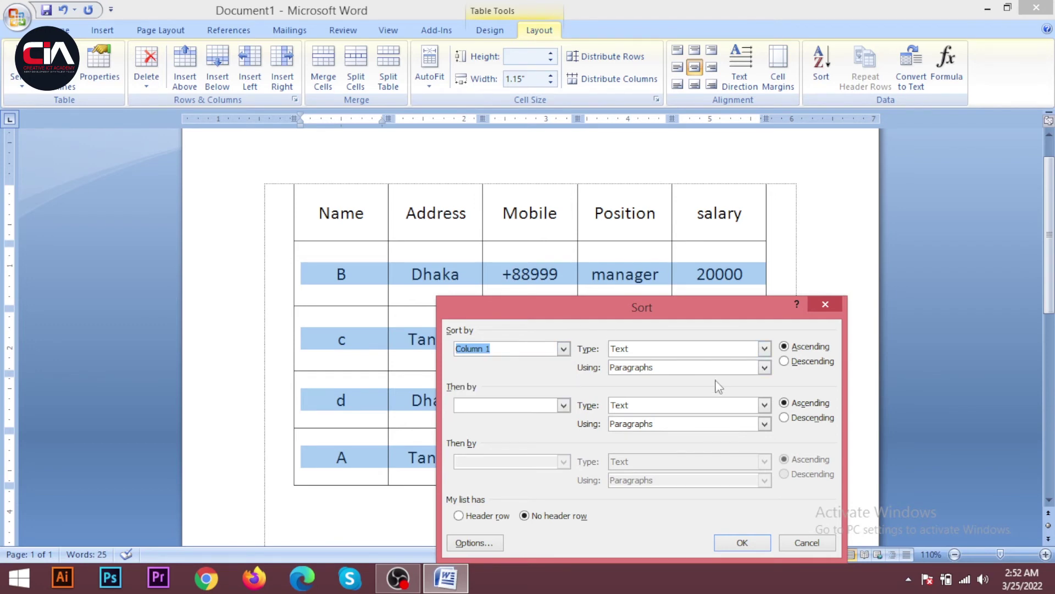
left_click(742, 542)
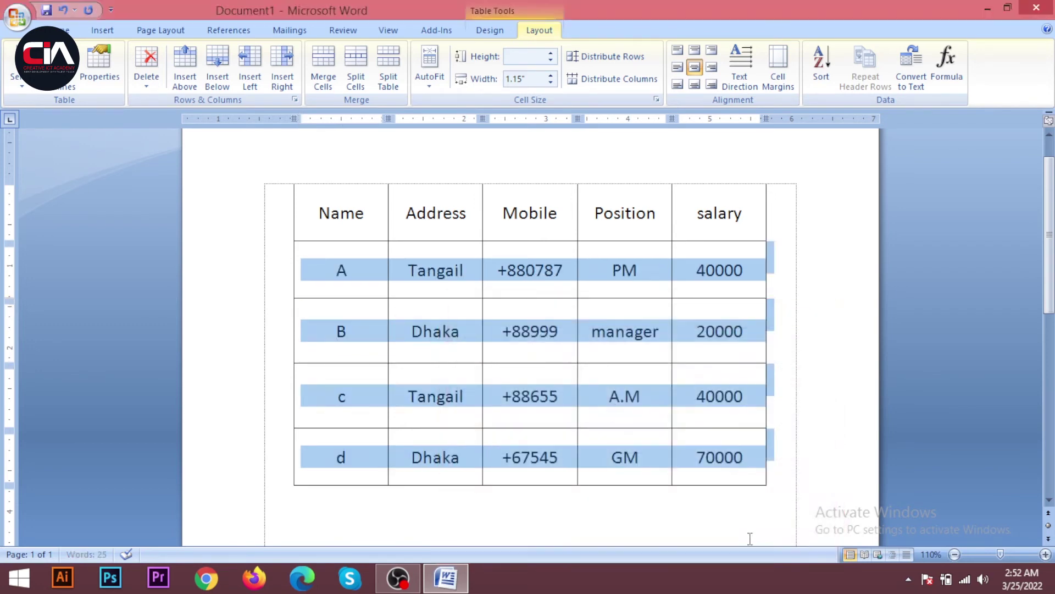
left_click(363, 283)
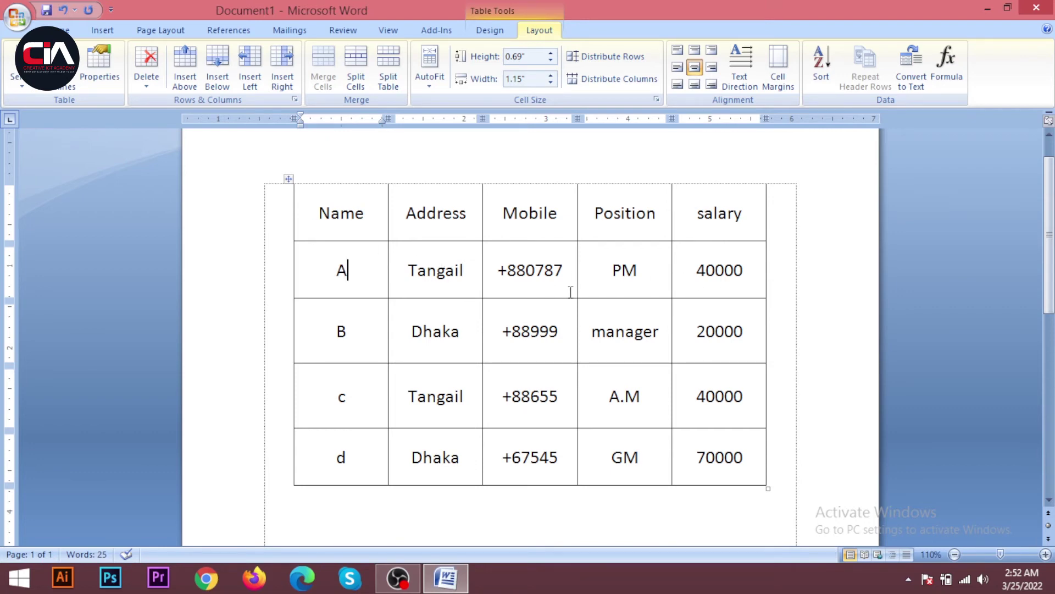
- Undo the ascending sort of the four employee rows
key("ctrl+z")
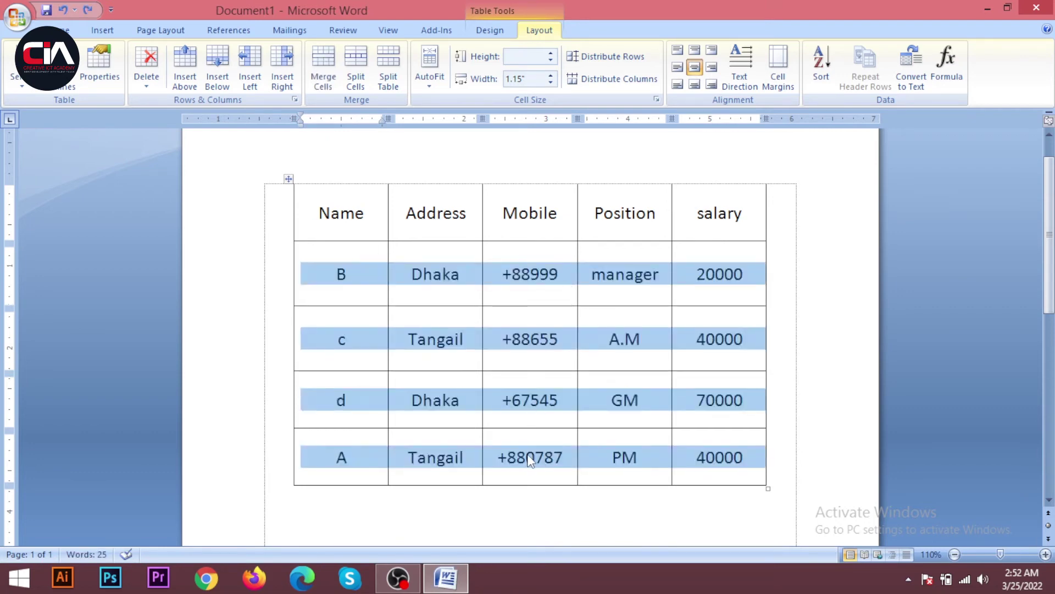
left_click(473, 458)
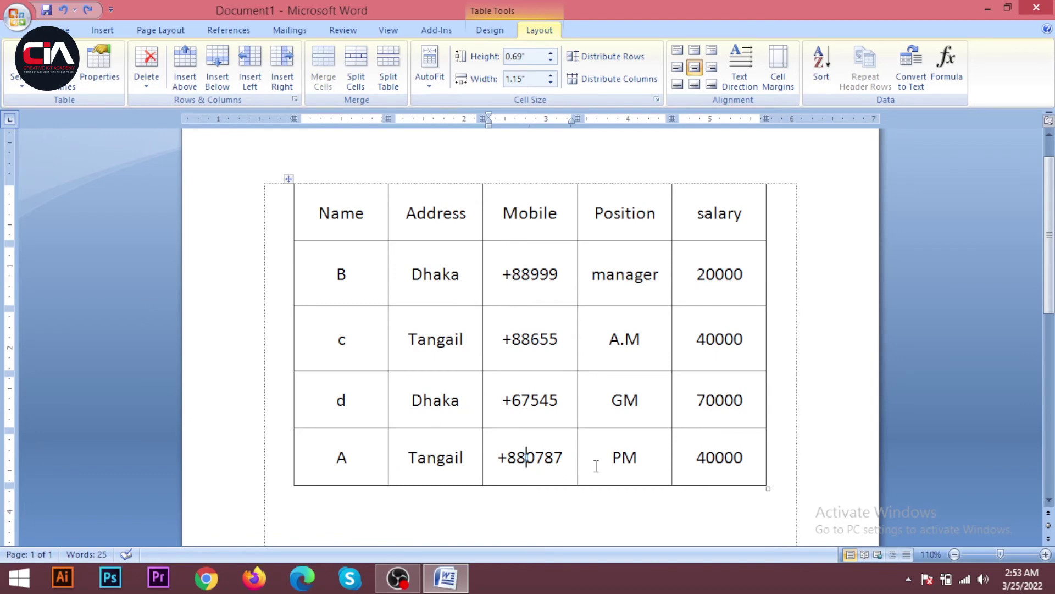
left_click_drag(620, 460, 613, 460)
left_click(716, 457)
- Sort the four employee rows below the header by Column 1 as text in ascending order again
left_click_drag(337, 268, 730, 461)
left_click(821, 66)
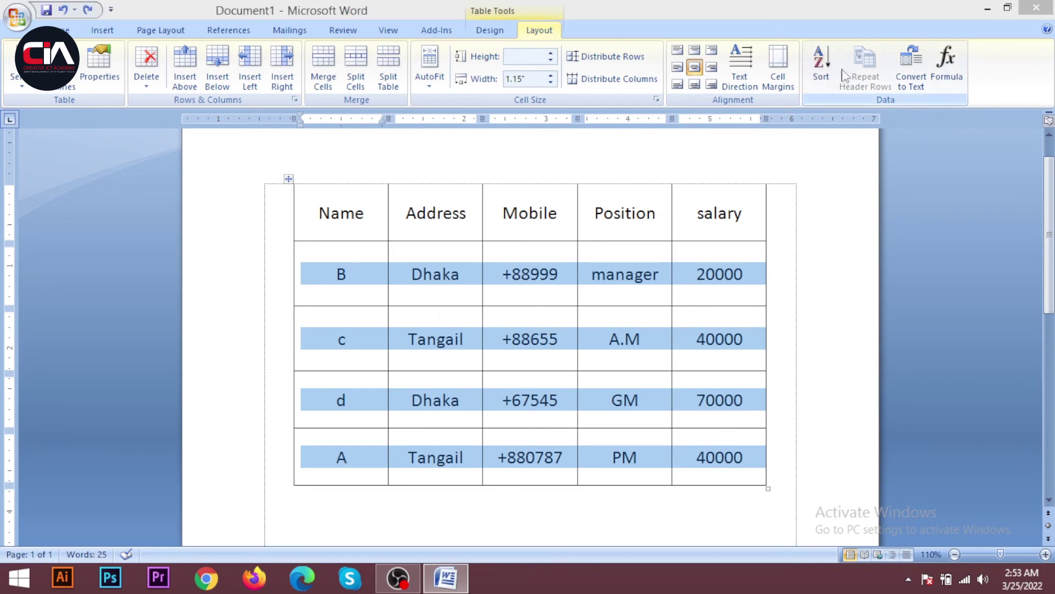
left_click_drag(715, 311, 790, 130)
left_click(861, 167)
left_click(817, 360)
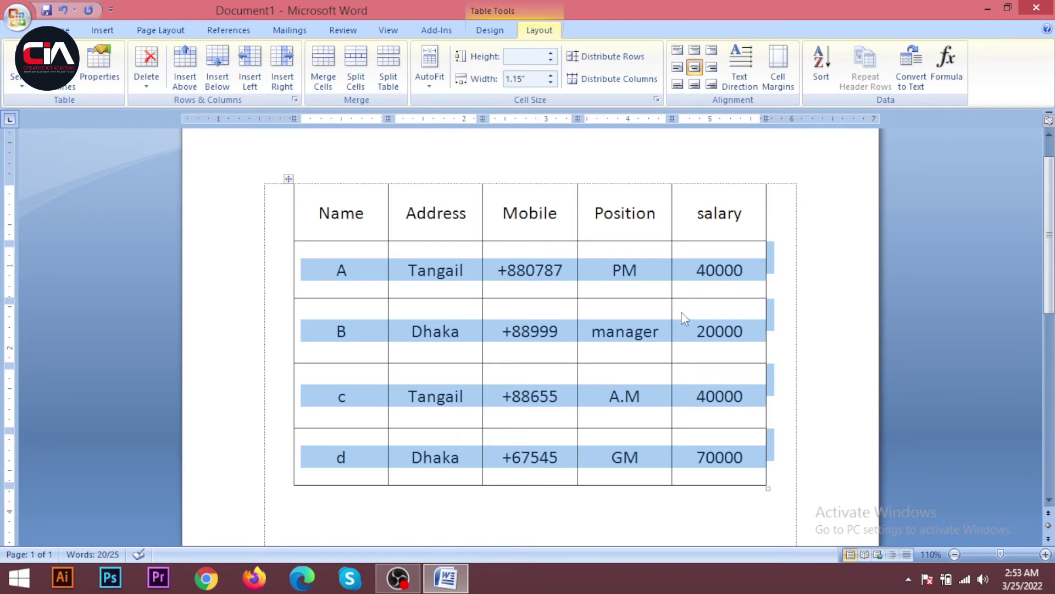
- Sort the selected employee rows by Column 1 as text in descending order
left_click(821, 66)
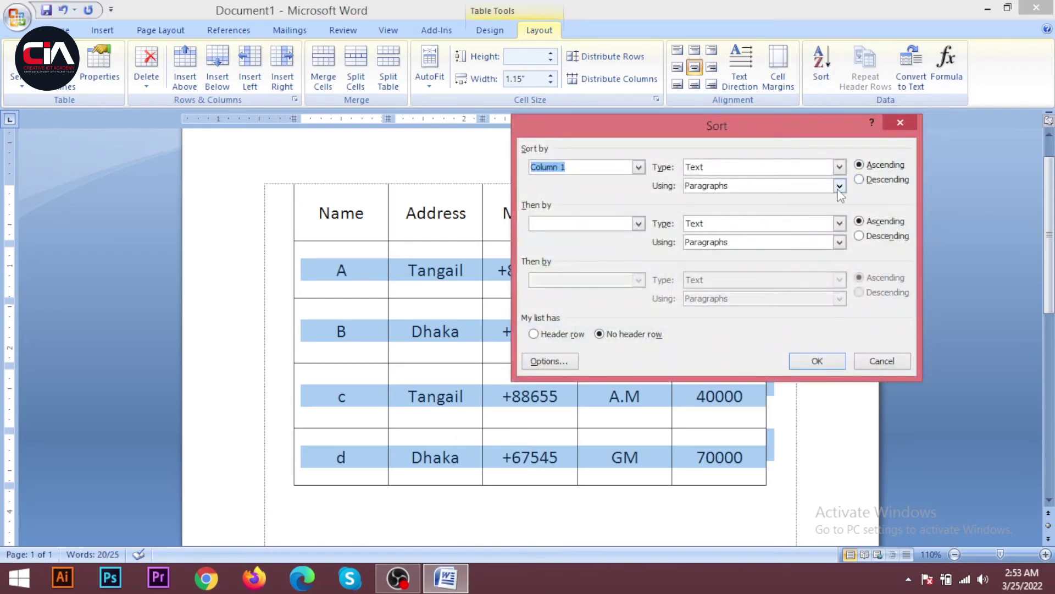
left_click(860, 179)
left_click(836, 366)
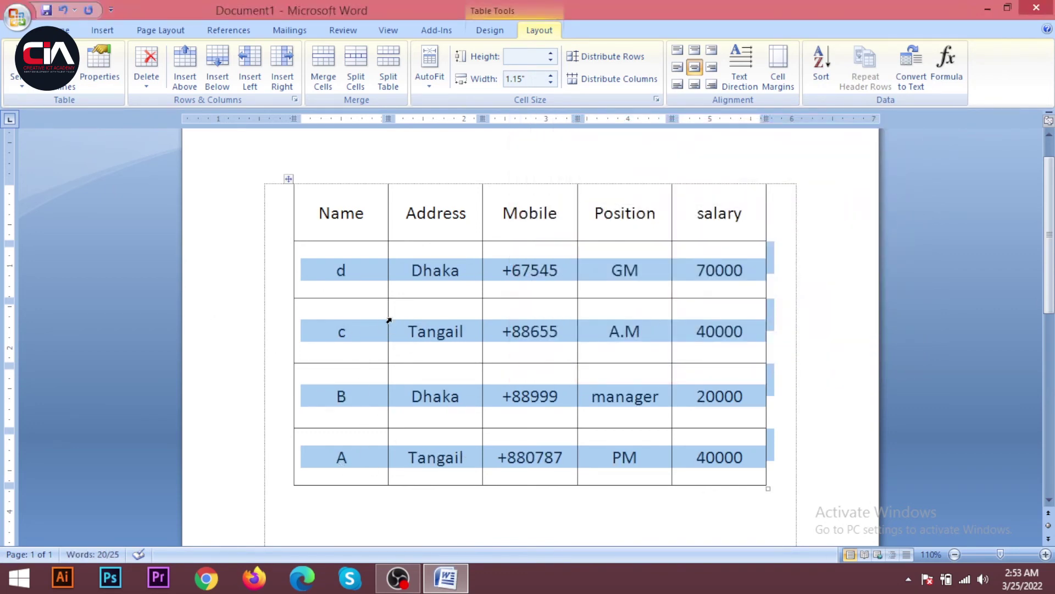
- Switch the employee rows' Column 1 text sort back to ascending order
left_click(822, 61)
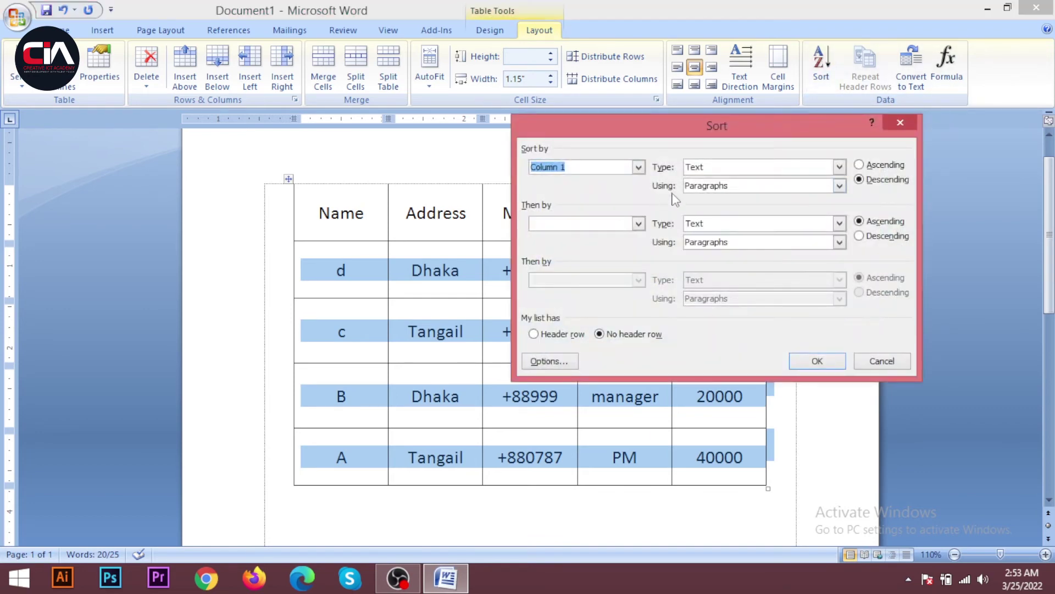
left_click(858, 165)
left_click(818, 360)
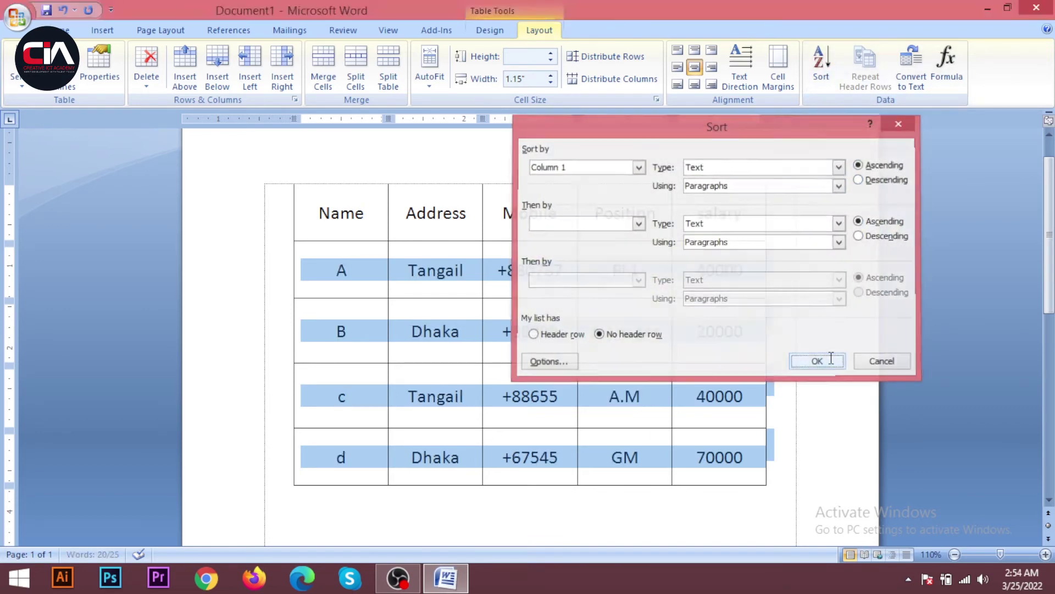
left_click(582, 234)
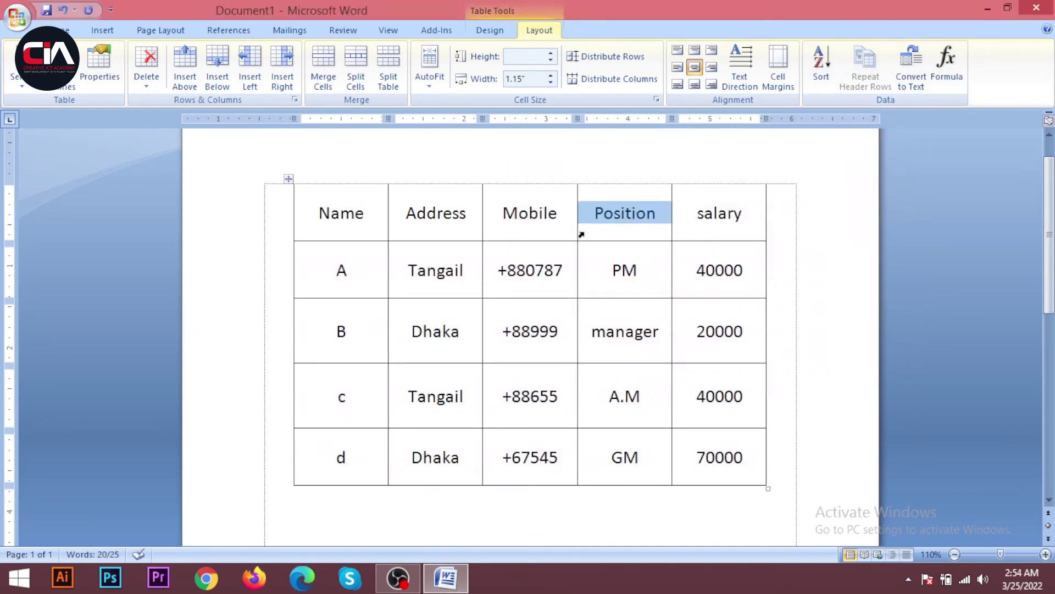
left_click(661, 251)
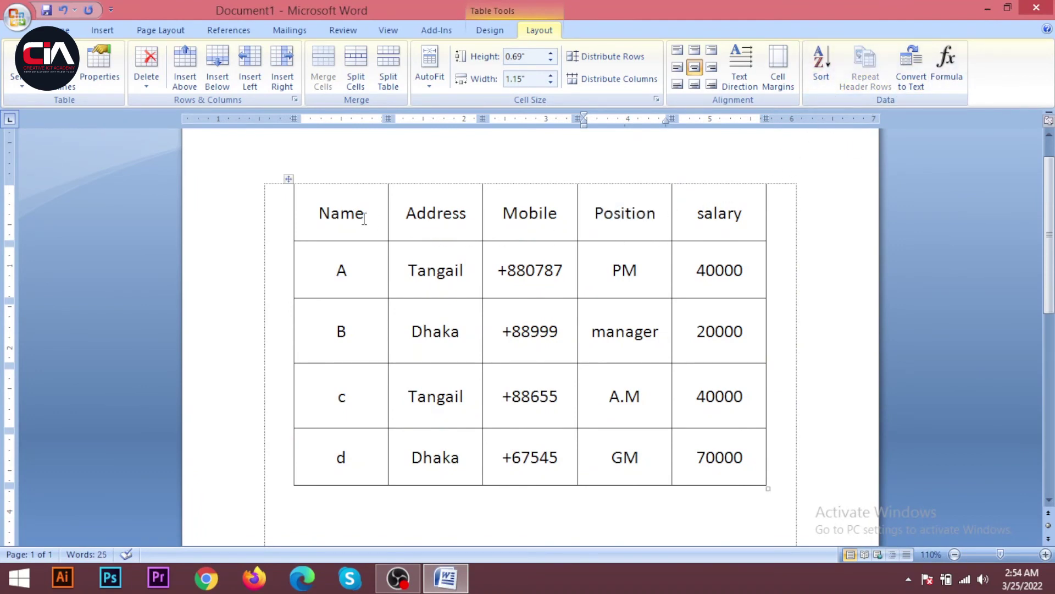
left_click(330, 214)
left_click(469, 213)
left_click(538, 212)
left_click(638, 212)
left_click(699, 211)
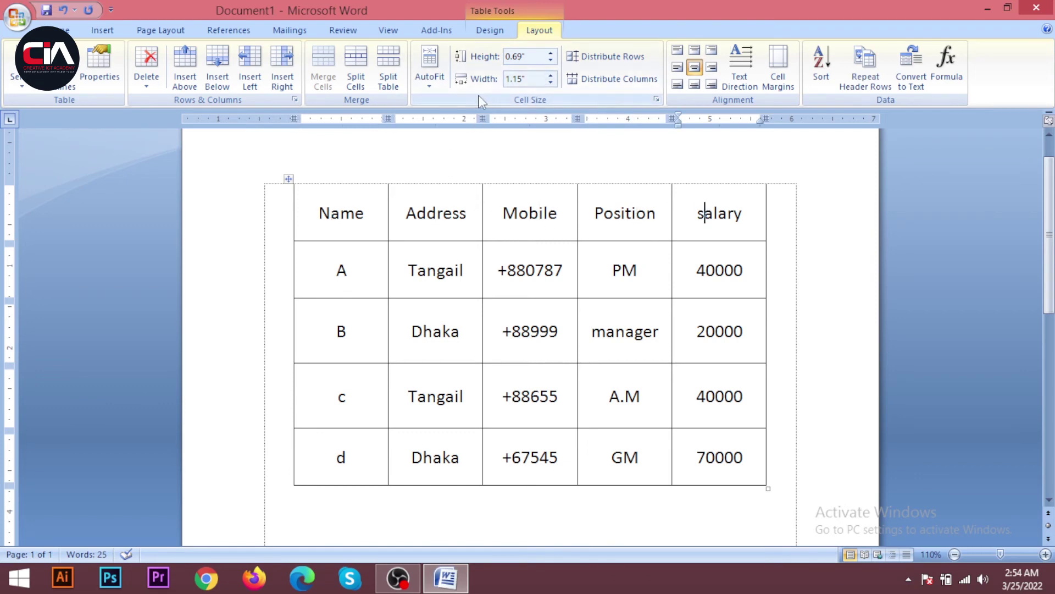
- Fit the employee table to the page width with AutoFit Window
left_click(430, 77)
left_click(479, 120)
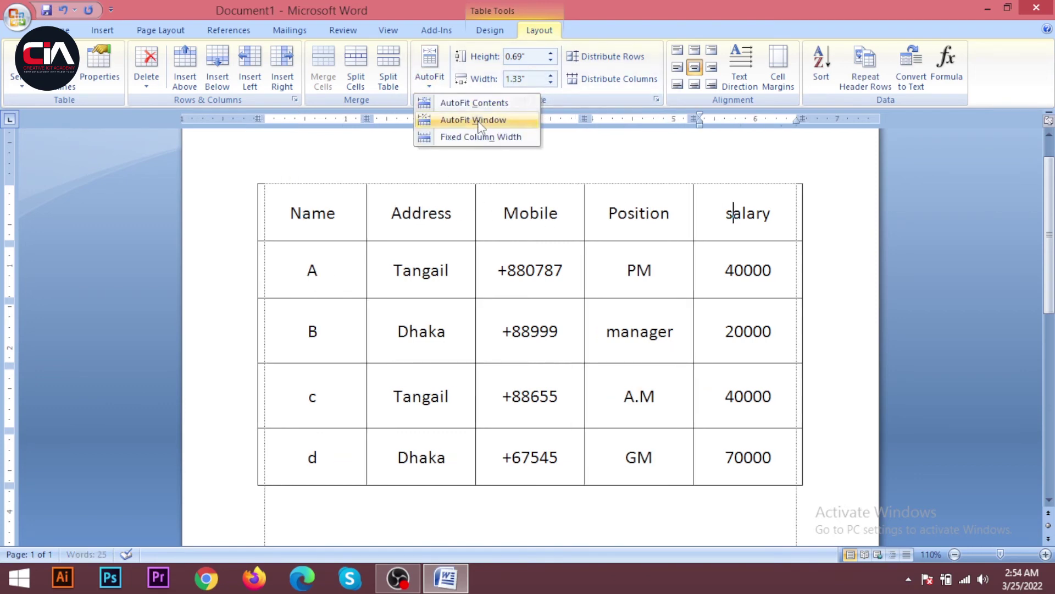
scroll(586, 339, "down", 1)
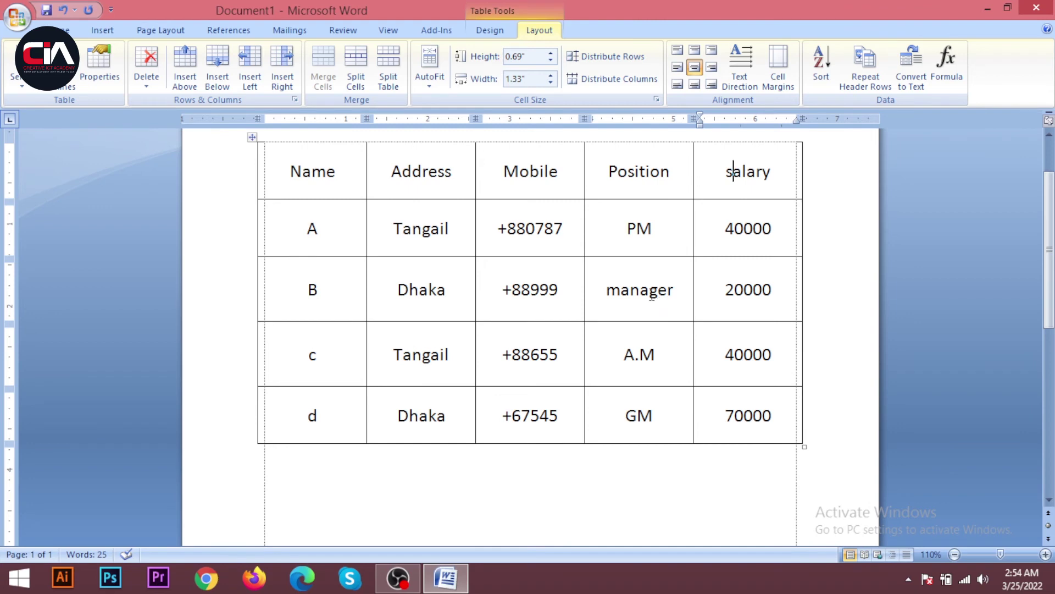
left_click(666, 228)
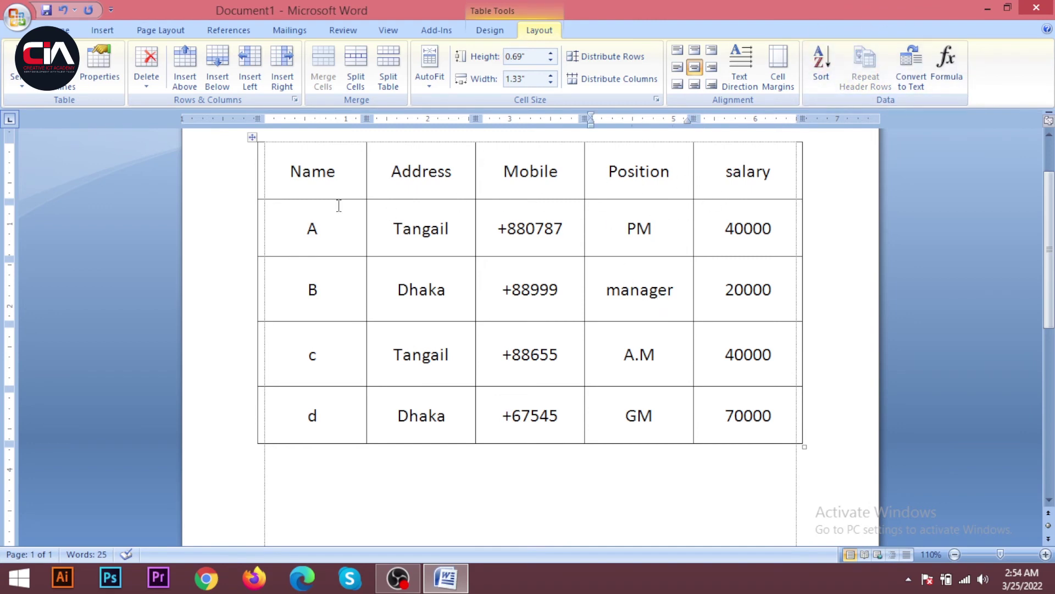
left_click(299, 175)
left_click(443, 171)
left_click(541, 172)
left_click(663, 171)
left_click(735, 175)
- Shade the entire header row, from "Name" to "salary", with the standard dark blue color
left_click_drag(735, 175, 296, 186)
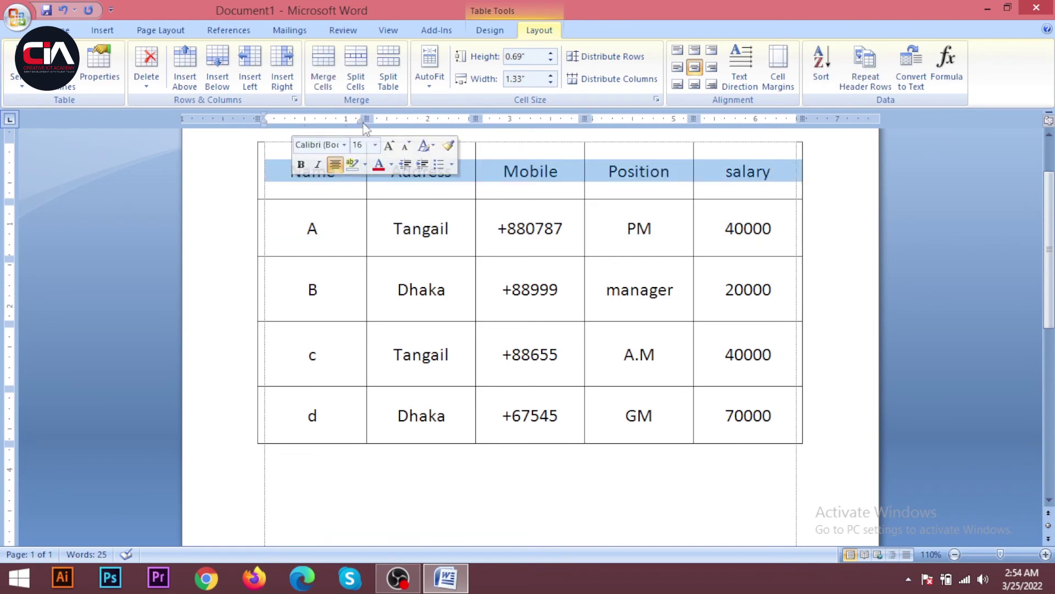
left_click(490, 30)
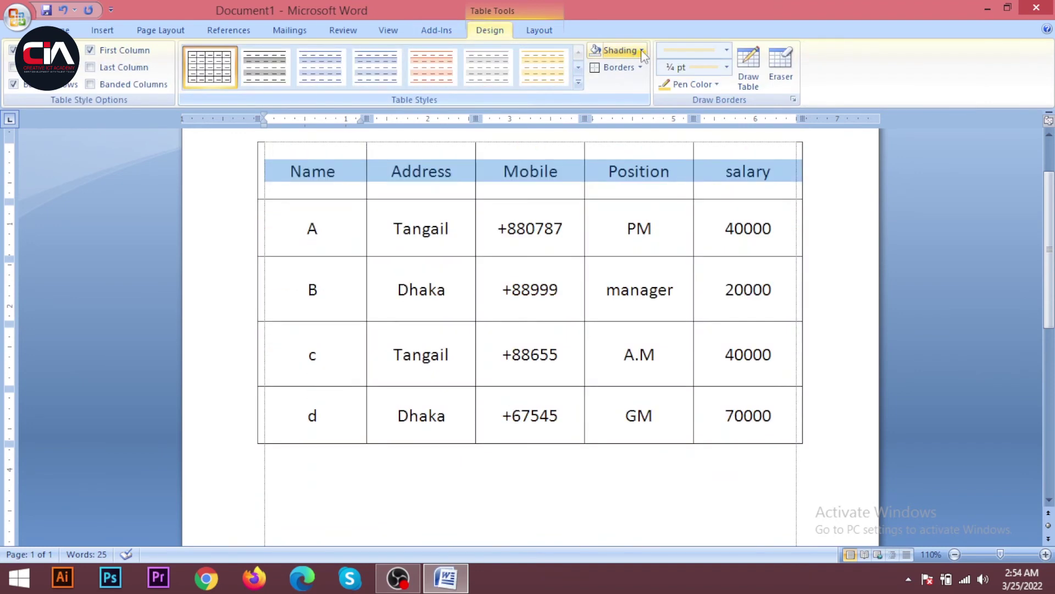
left_click(638, 51)
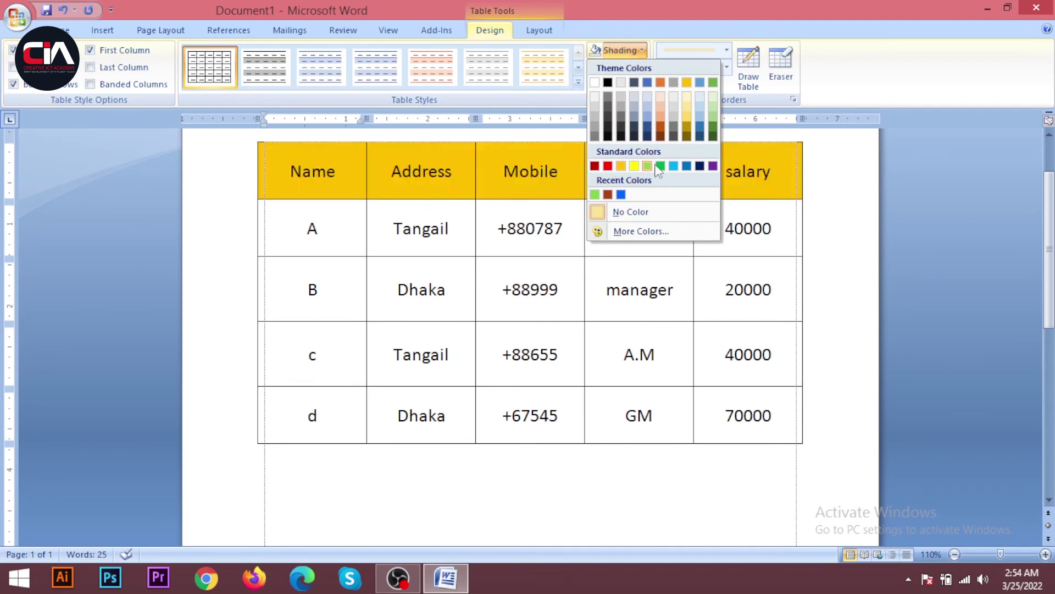
left_click(699, 166)
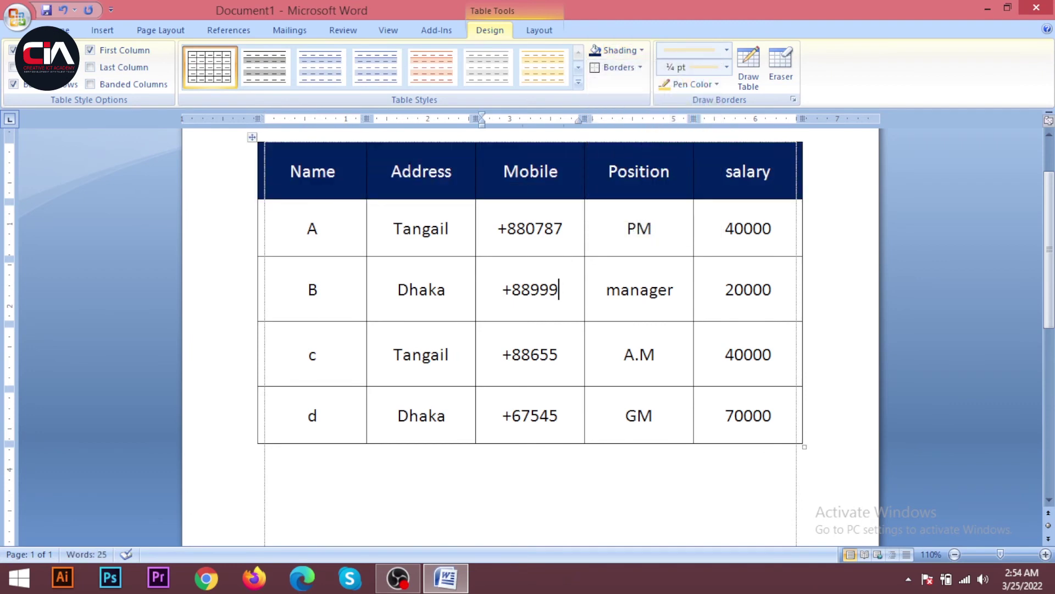
left_click(340, 242)
left_click(472, 236)
left_click(555, 228)
left_click(673, 214)
left_click(796, 227)
left_click(722, 232)
- Extend the document with blank space below the employee table to four pages, and return to the table
scroll(408, 420, "down", 5)
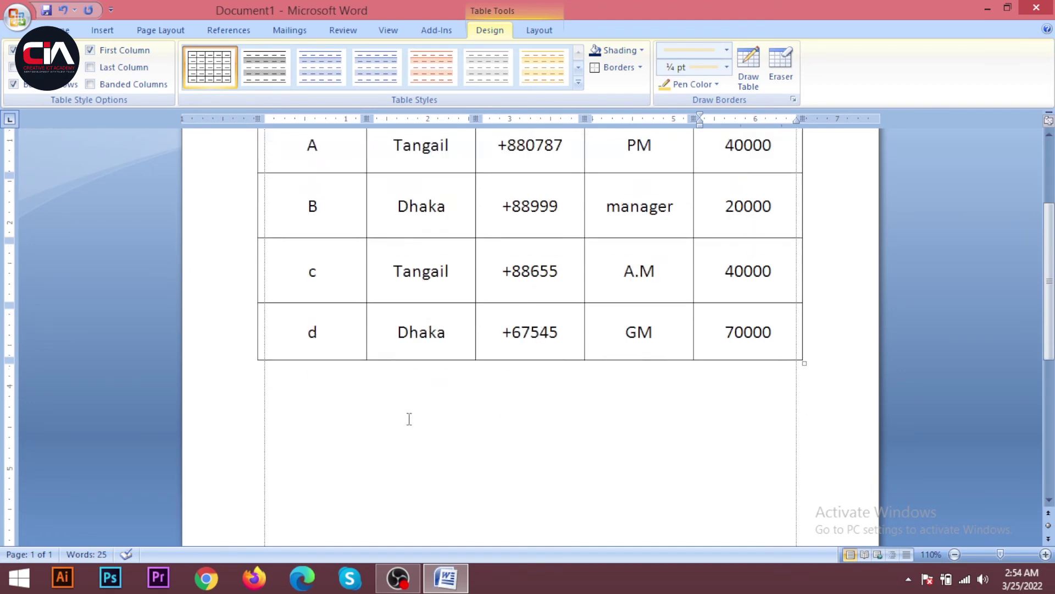
scroll(422, 349, "down", 6)
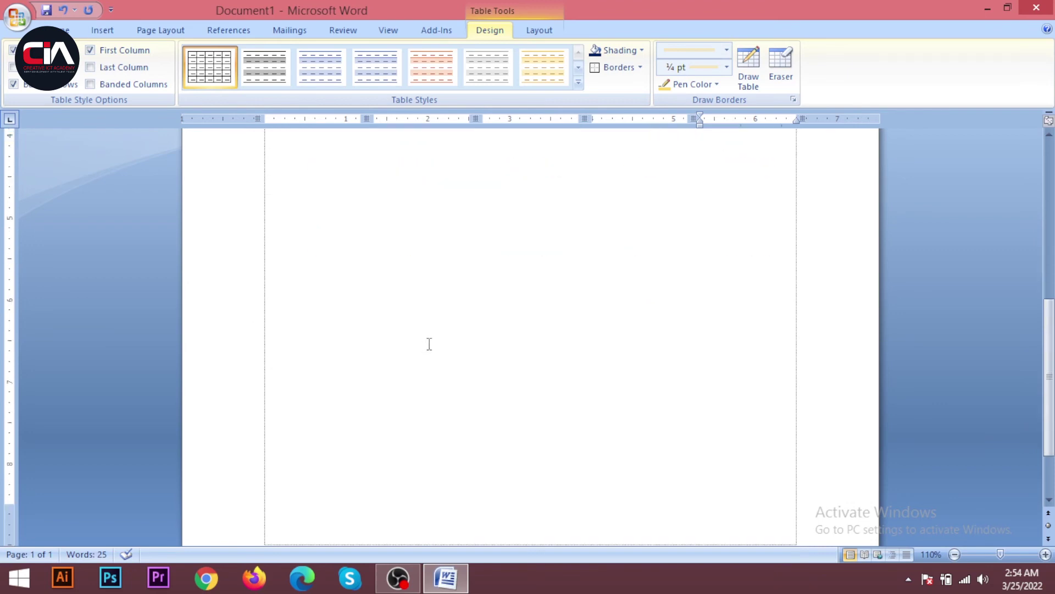
scroll(487, 386, "up", 6)
left_click(545, 377)
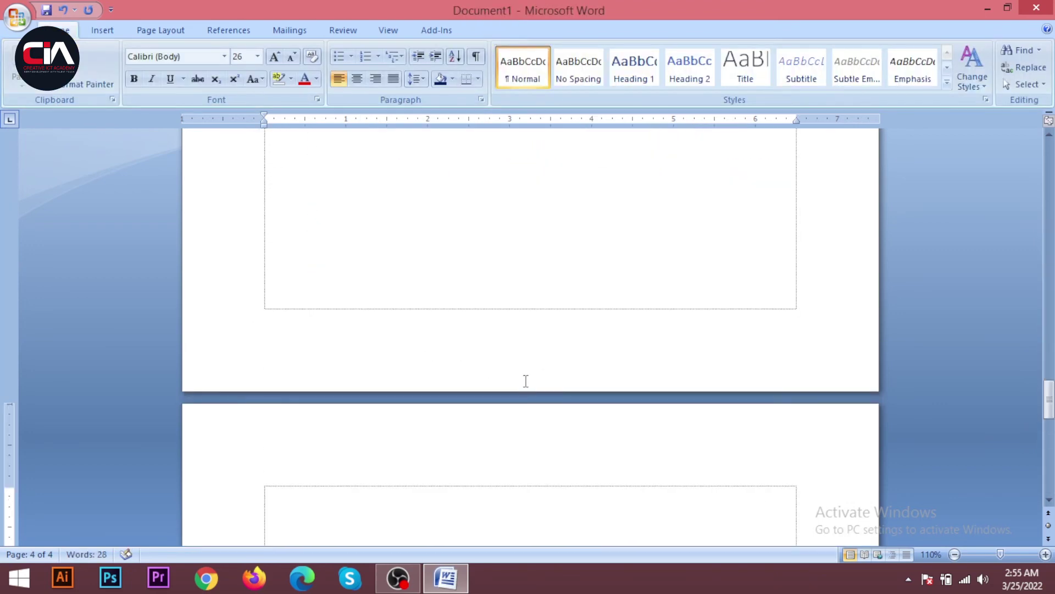
scroll(525, 382, "up", 7)
scroll(495, 384, "up", 4)
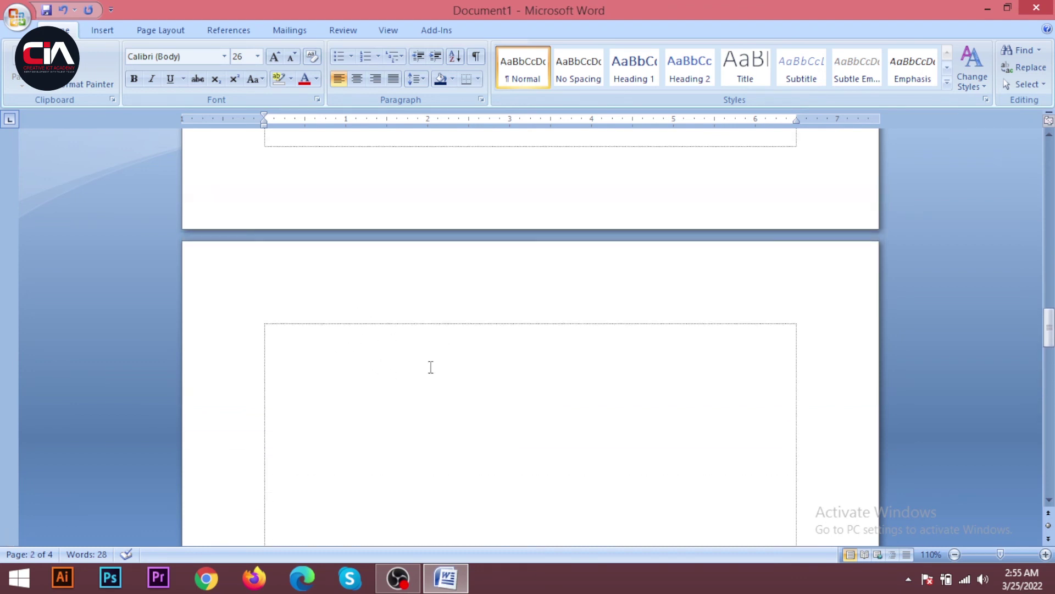
scroll(430, 368, "up", 6)
scroll(425, 357, "up", 10)
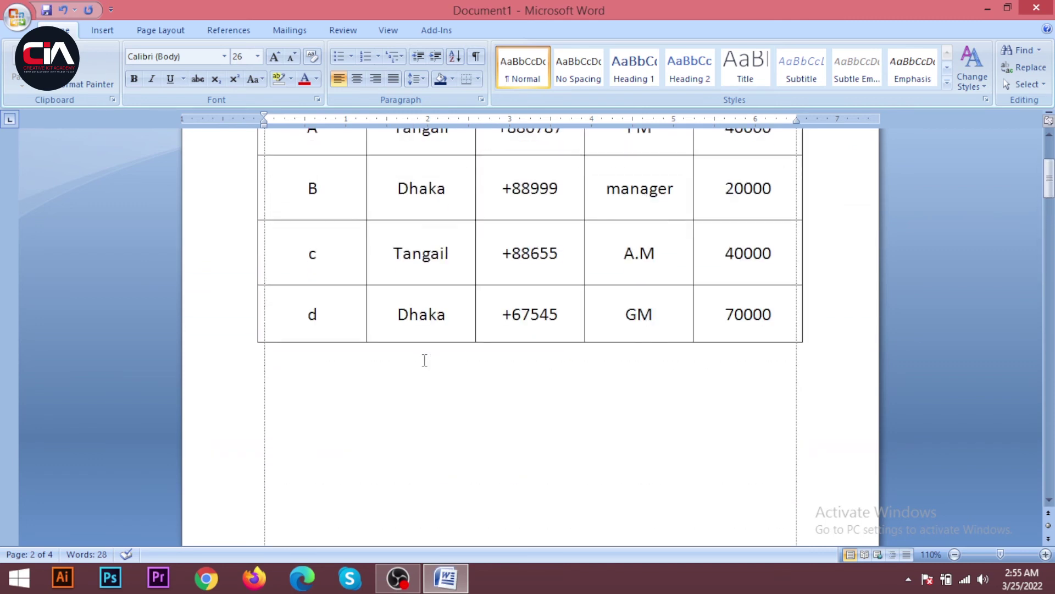
scroll(425, 360, "up", 3)
- Append blank rows after the "70000" cell at the end of the table until it continues onto a following page
left_click(779, 398)
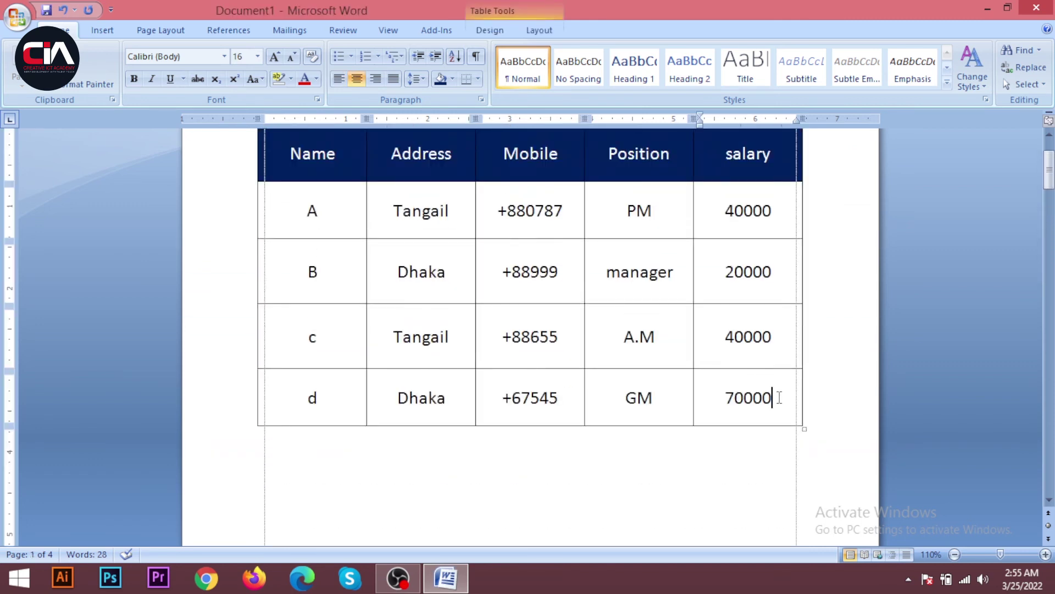
key("Tab")
scroll(707, 417, "down", 1)
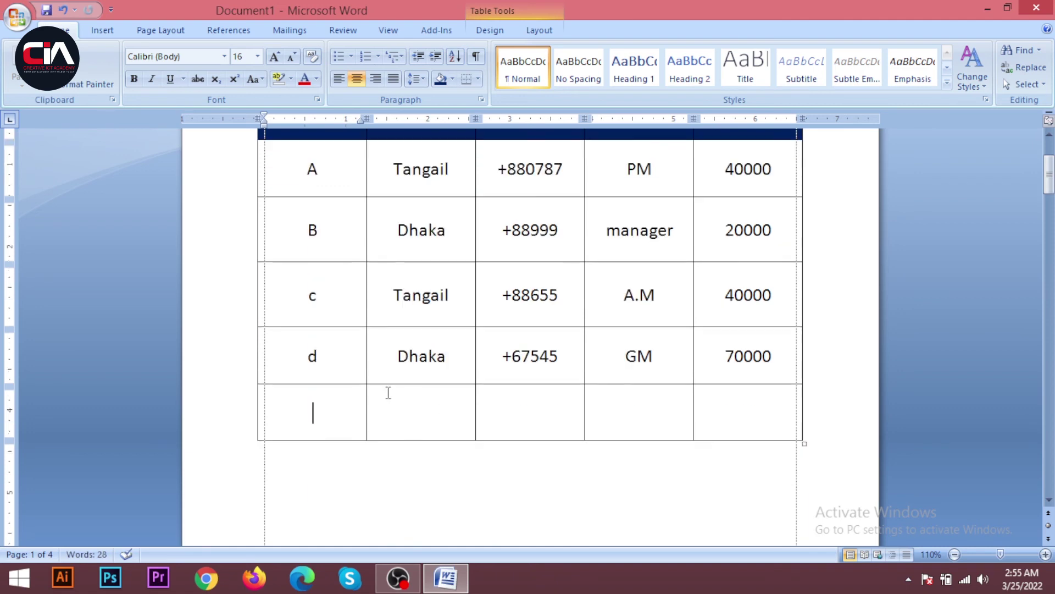
key("Tab")
key("Tab")
key("Tab")
key("Tab")
key("Tab")
key("Tab")
key("Tab")
key("Tab")
key("Tab")
key("Tab")
key("Tab")
key("Tab")
key("Tab")
key("Tab")
key("Tab")
key("Tab")
key("Tab")
key("Tab")
key("Tab")
key("Tab")
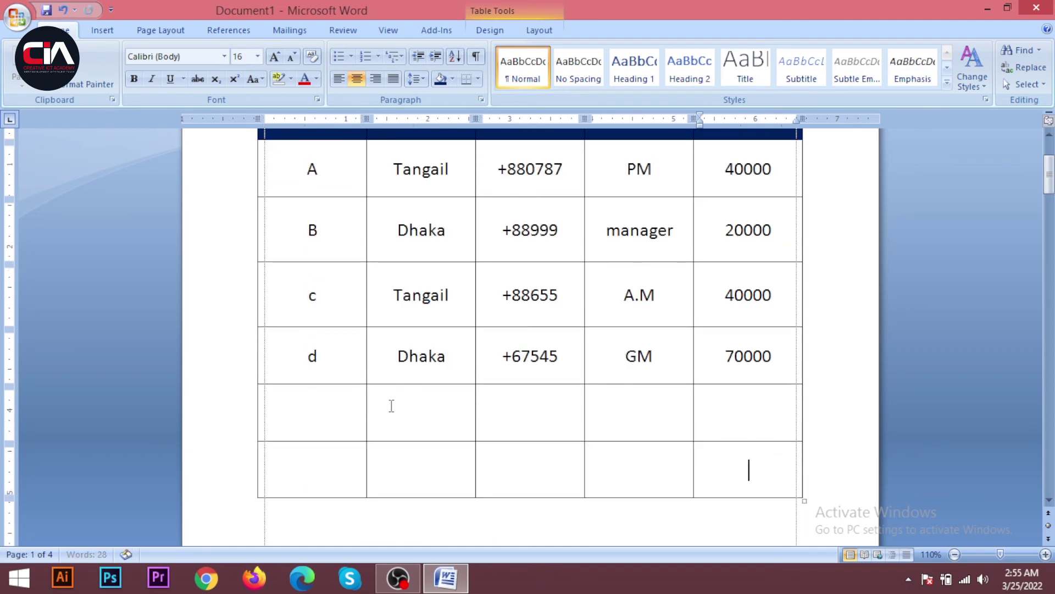
key("Tab")
key("Tab")
key("Tab")
key("Tab")
key("Tab")
key("Tab")
key("Tab")
key("Tab")
key("Tab")
key("Tab")
key("Tab")
key("Tab")
key("Tab")
key("Tab")
key("Tab")
key("Tab")
key("Tab")
key("Tab")
key("Tab")
key("Tab")
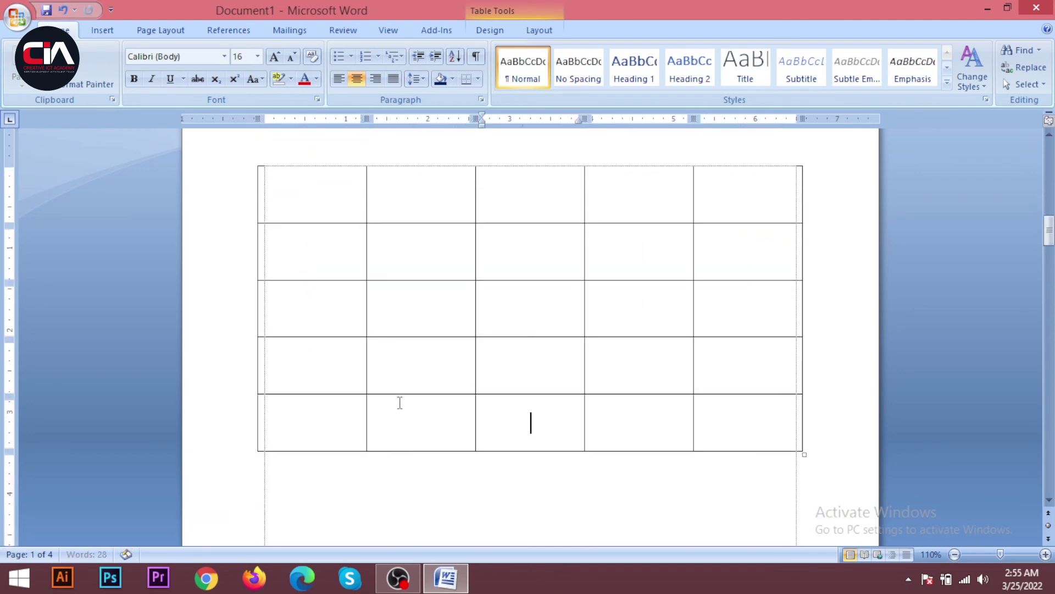
- Undo the most recently added blank rows at the end of the table
key("ctrl+z")
key("ctrl+z")
key("ctrl+z")
key("ctrl+z")
key("ctrl+z")
key("ctrl+z")
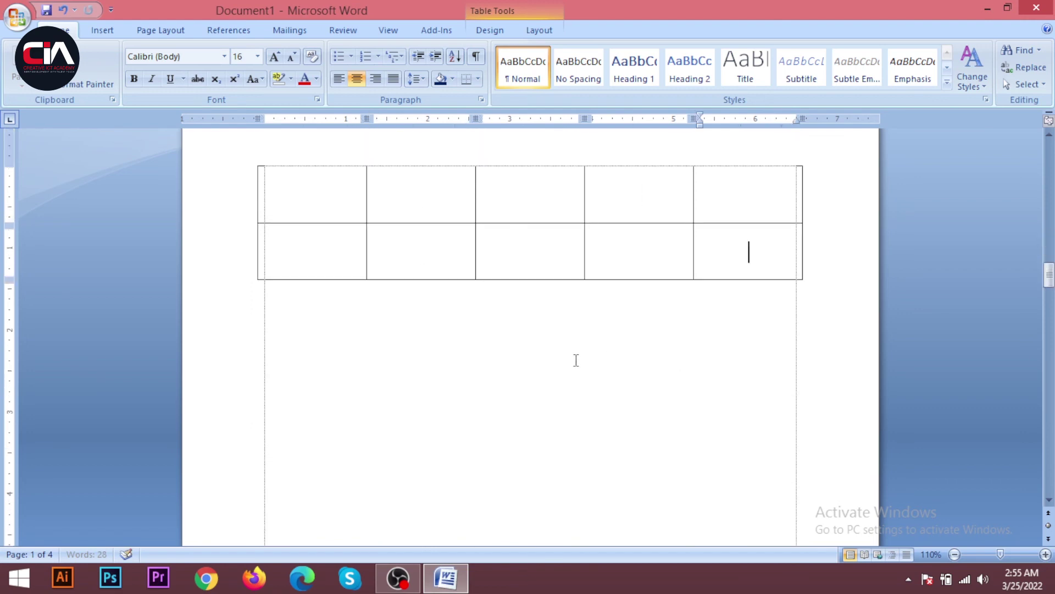
- Append more blank rows to the end of the table until it reaches the fourth page
key("Tab")
key("Tab")
key("Tab")
key("Tab")
key("Tab")
key("Tab")
key("Tab")
key("Tab")
key("Tab")
scroll(673, 378, "down", 3)
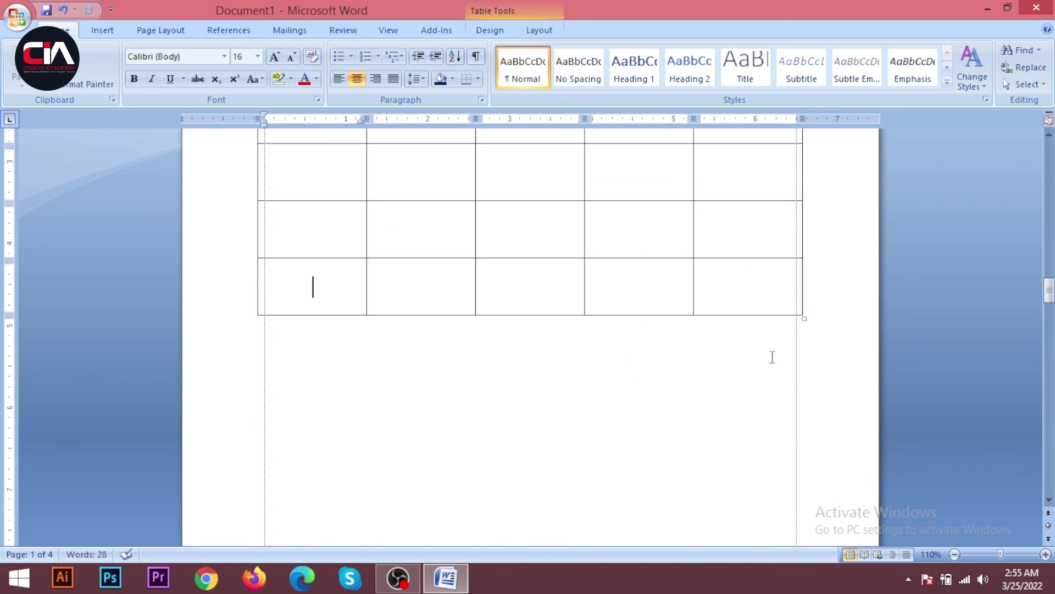
left_click(773, 284)
key("Tab")
key("Tab")
key("Tab")
key("Tab")
key("Tab")
key("Tab")
key("Tab")
key("Tab")
key("Tab")
key("Tab")
key("Tab")
key("Tab")
key("Tab")
key("Tab")
key("Tab")
key("Tab")
key("Tab")
key("Tab")
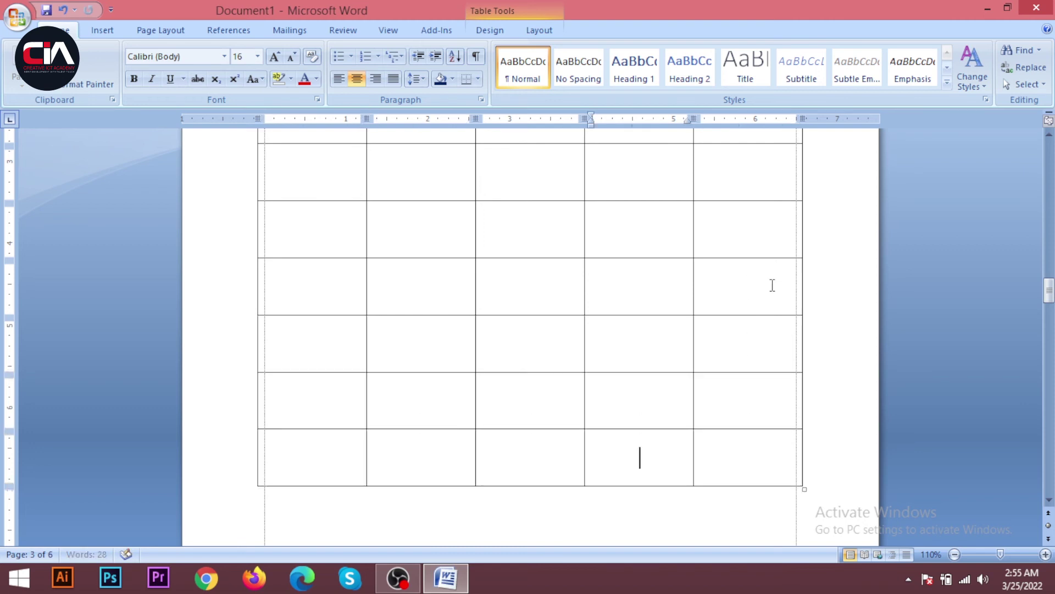
key("Tab")
key("Tab")
key("Tab")
key("Tab")
key("Tab")
key("Tab")
key("Tab")
key("Tab")
key("Tab")
key("Tab")
key("Tab")
key("Tab")
key("Tab")
key("Tab")
key("Tab")
key("Tab")
key("Tab")
key("Tab")
key("Tab")
key("Tab")
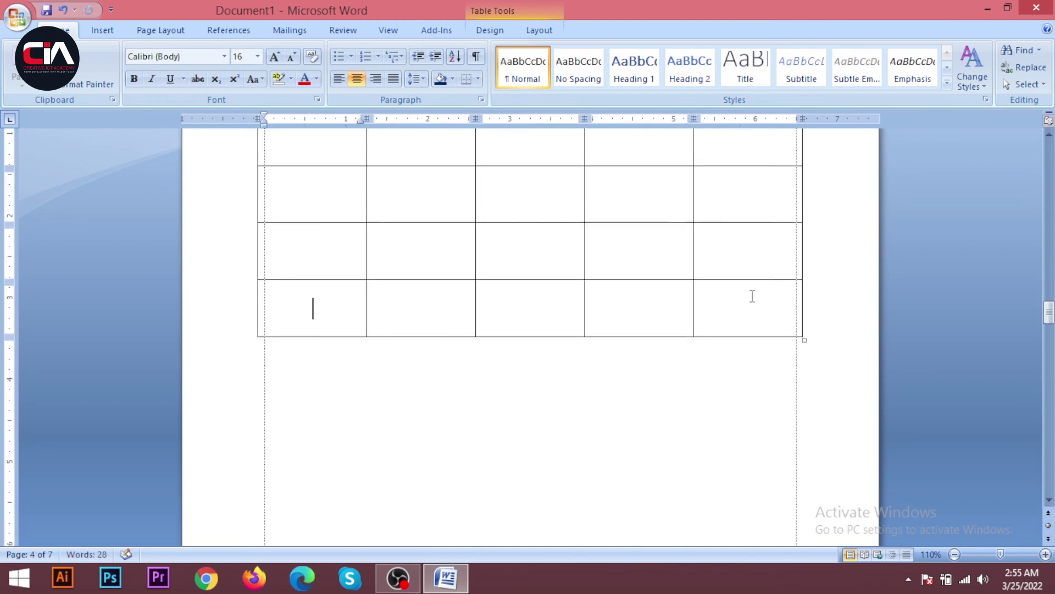
- Examine how the extended table breaks across the pages and which row starts each new page
scroll(691, 311, "down", 5, "ctrl")
scroll(434, 341, "down", 3, "ctrl")
scroll(385, 346, "up", 2)
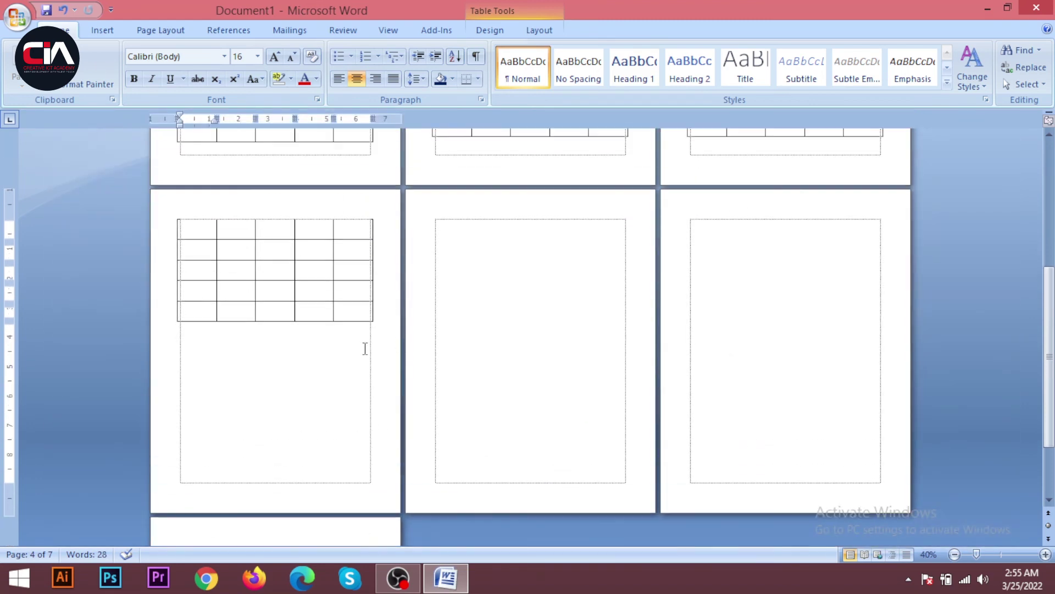
scroll(351, 352, "up", 6, "ctrl")
scroll(466, 337, "up", 1, "ctrl")
scroll(407, 360, "down", 5)
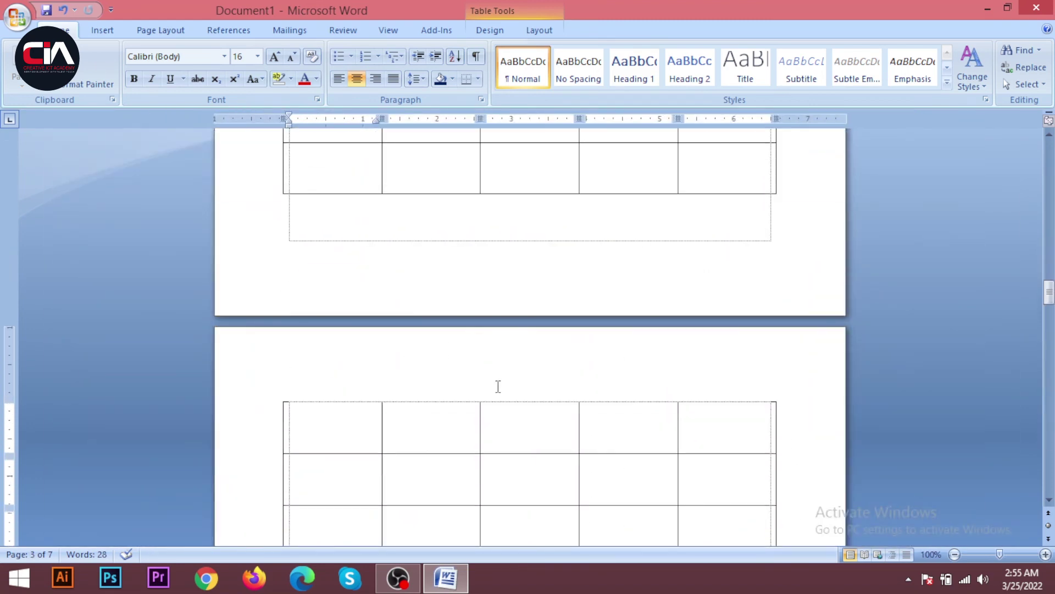
scroll(517, 374, "up", 4)
scroll(512, 373, "down", 5)
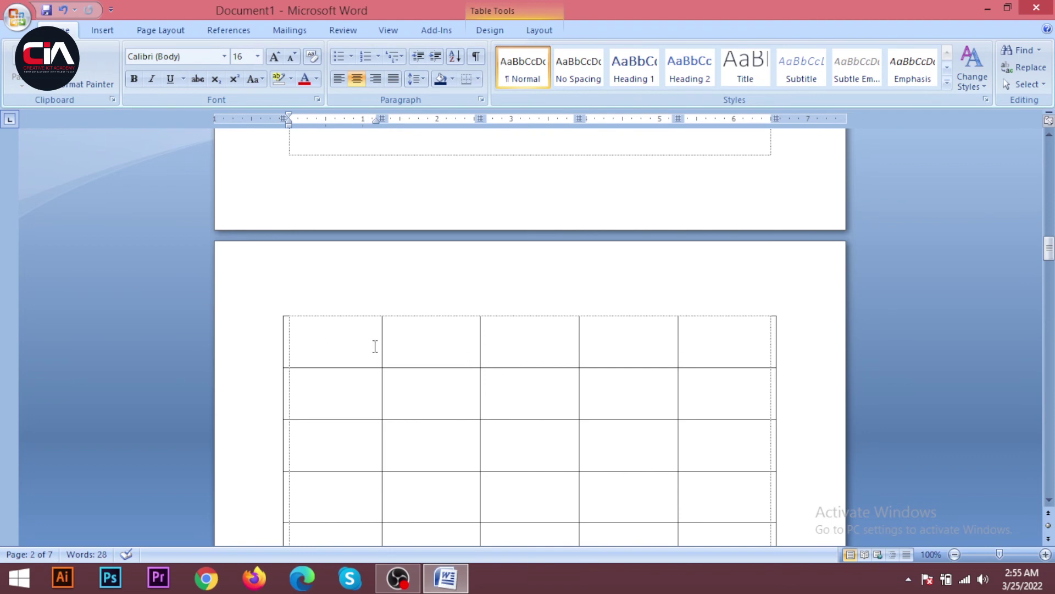
scroll(435, 345, "up", 1)
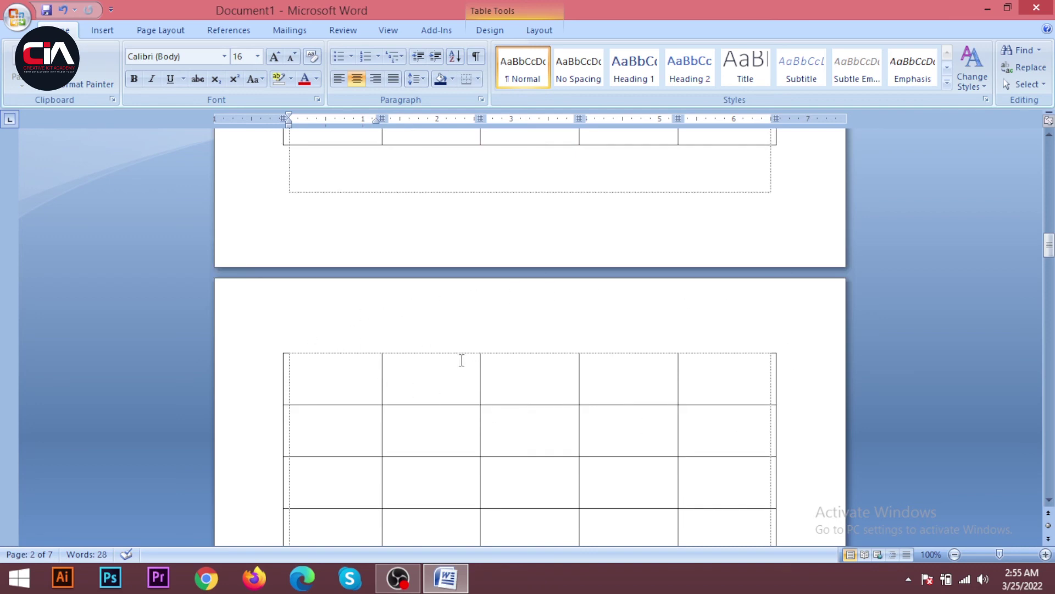
- Compare the header row on the first page with the top rows of the second and third pages, checking for column headings
scroll(408, 330, "up", 10)
scroll(407, 342, "down", 7)
scroll(406, 342, "up", 8)
scroll(407, 342, "up", 5)
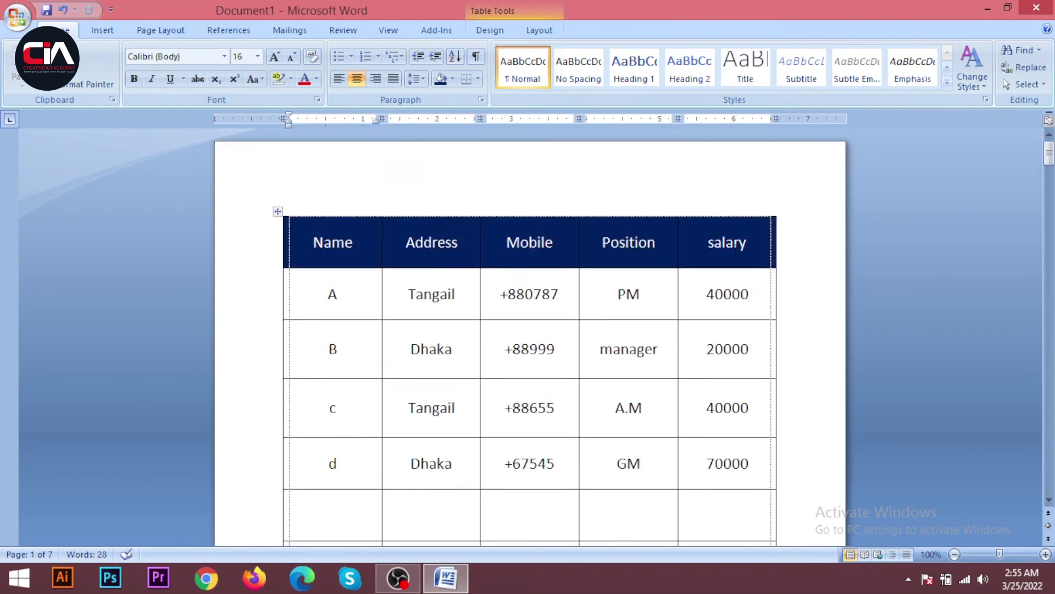
scroll(533, 297, "down", 20)
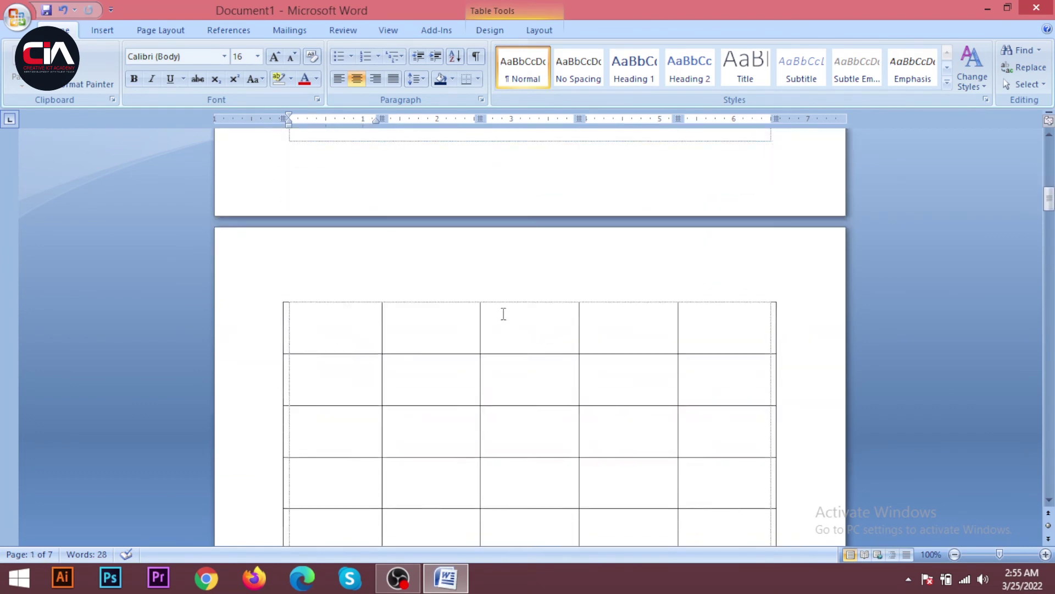
scroll(503, 312, "down", 10)
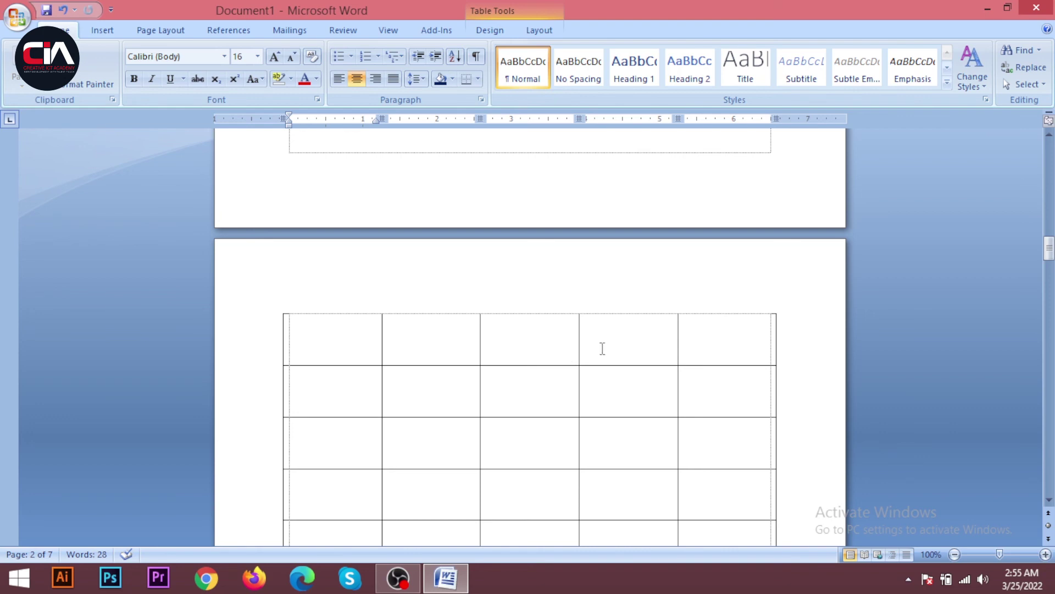
scroll(546, 353, "down", 4)
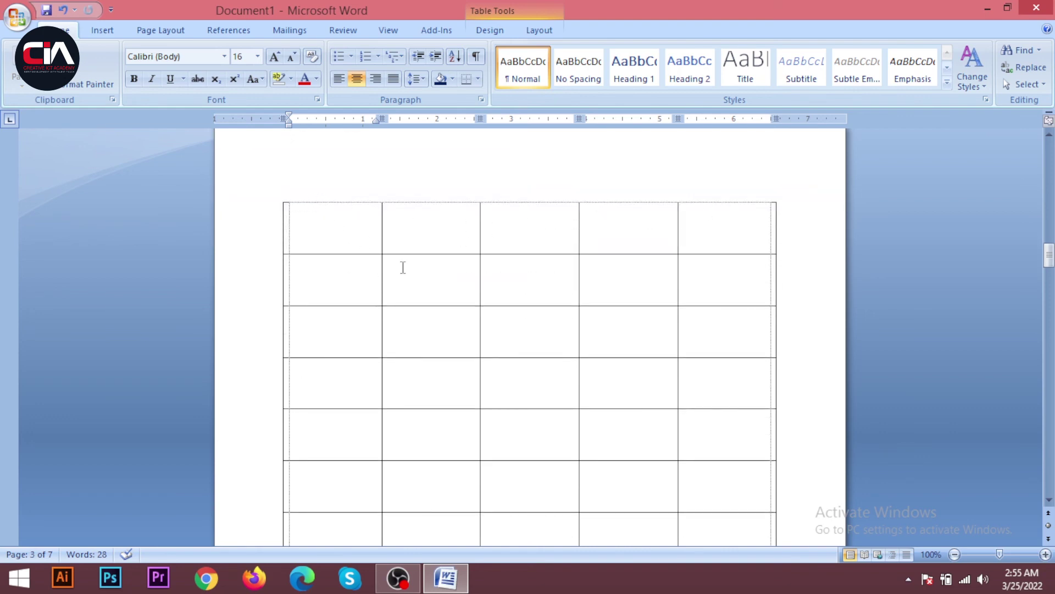
scroll(375, 262, "down", 5)
scroll(365, 408, "down", 6)
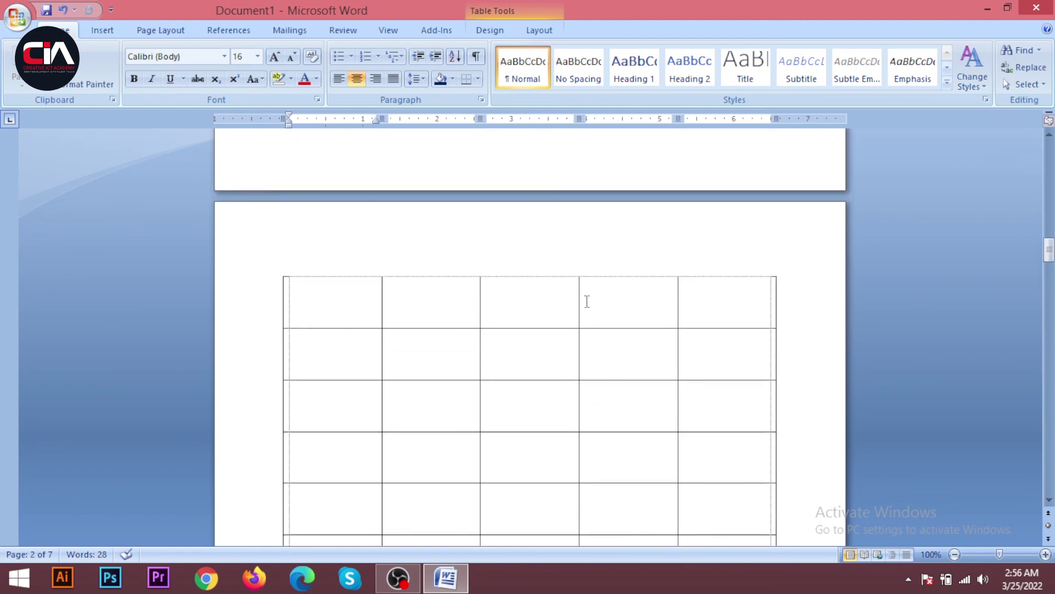
scroll(347, 343, "up", 15)
scroll(348, 343, "up", 15)
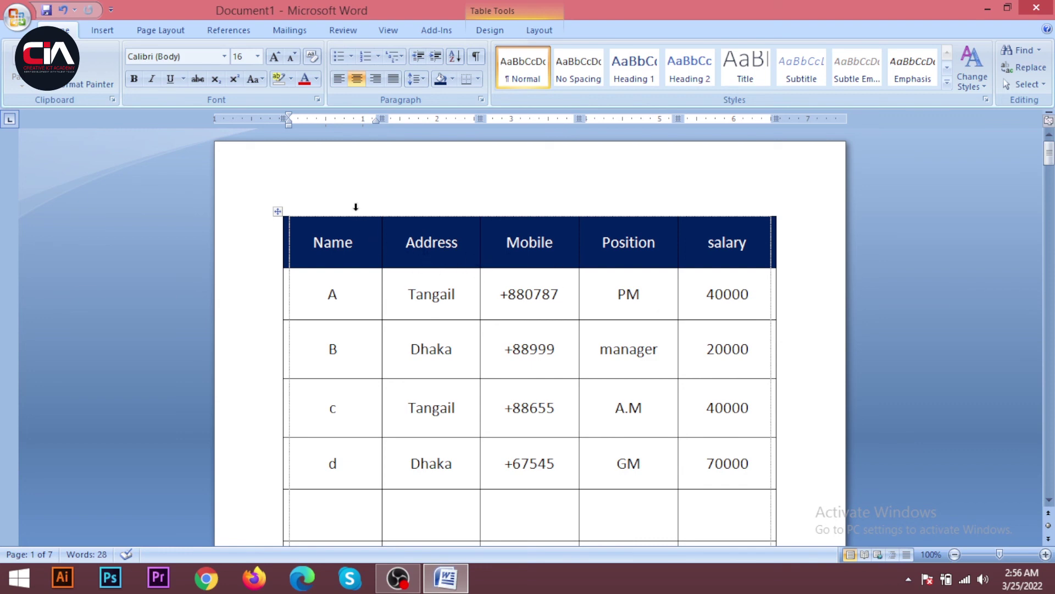
- Apply Repeat Header Rows to the table's blue header row and check the top of the second page
left_click(542, 243)
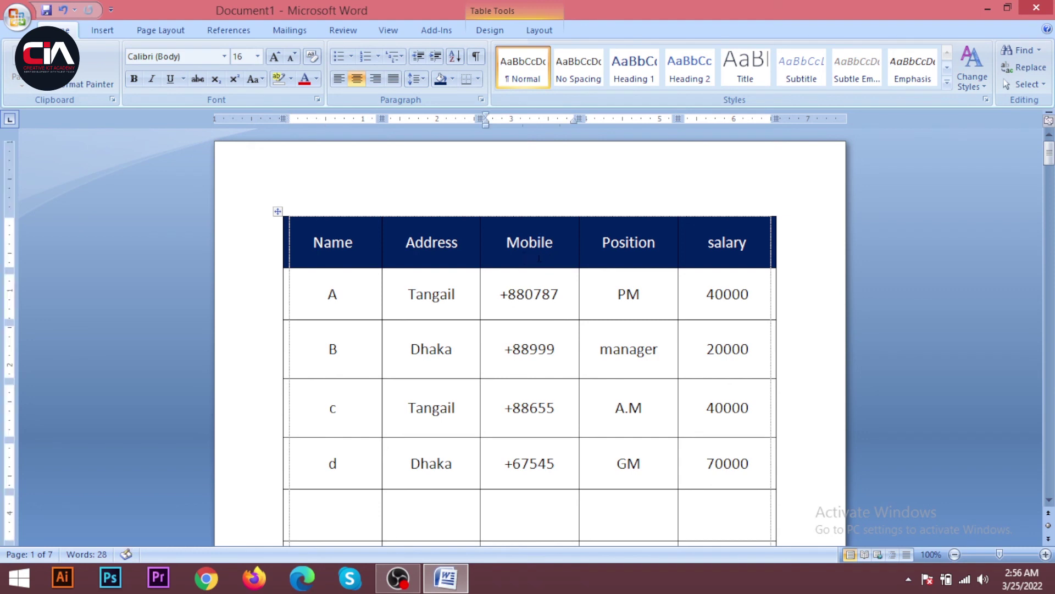
left_click(539, 30)
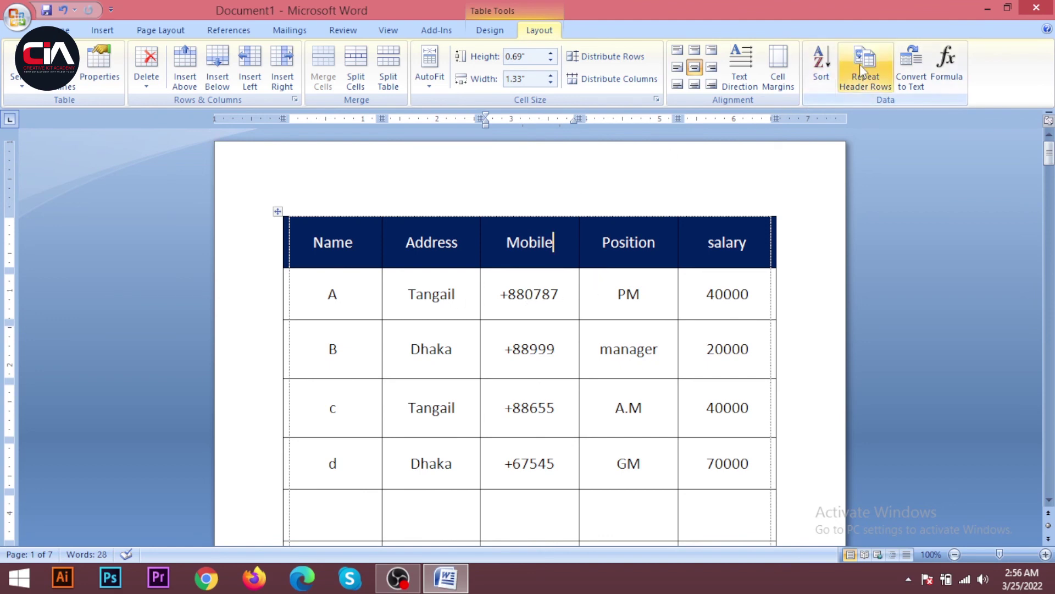
scroll(470, 445, "down", 15)
scroll(467, 444, "down", 6)
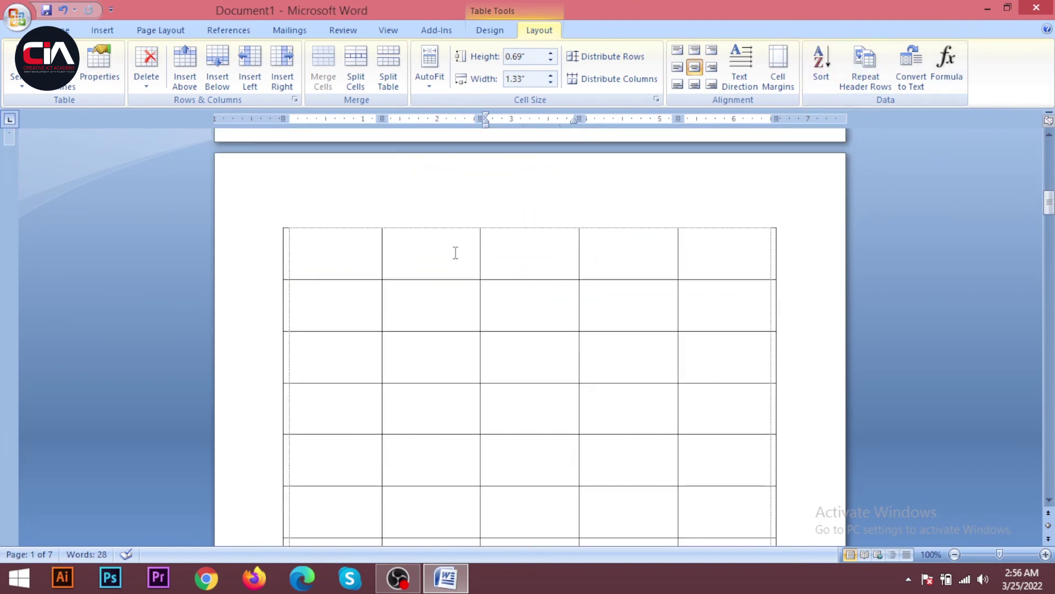
scroll(464, 276, "up", 1)
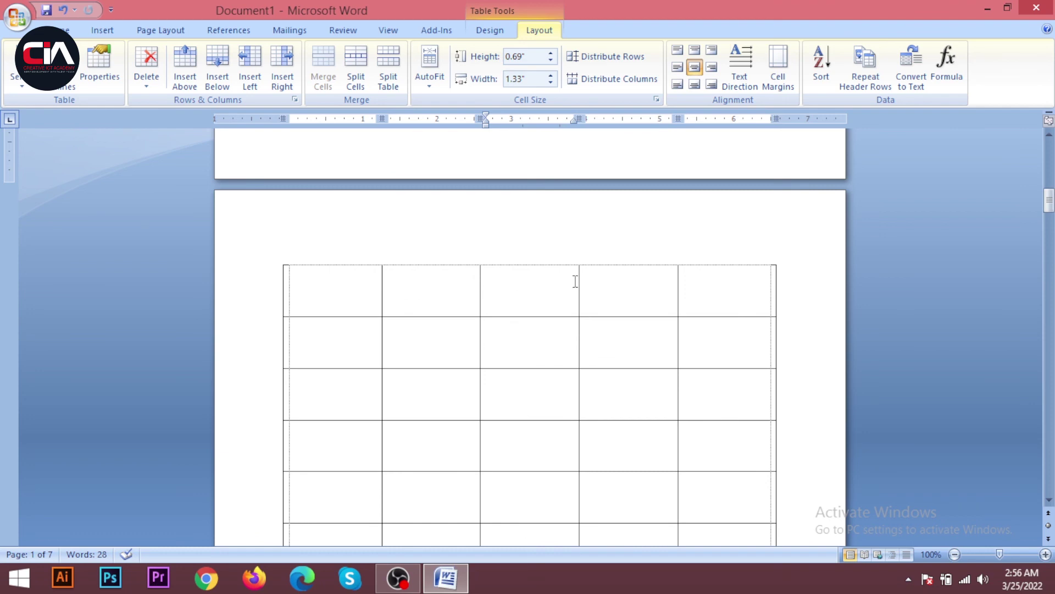
scroll(547, 282, "up", 15)
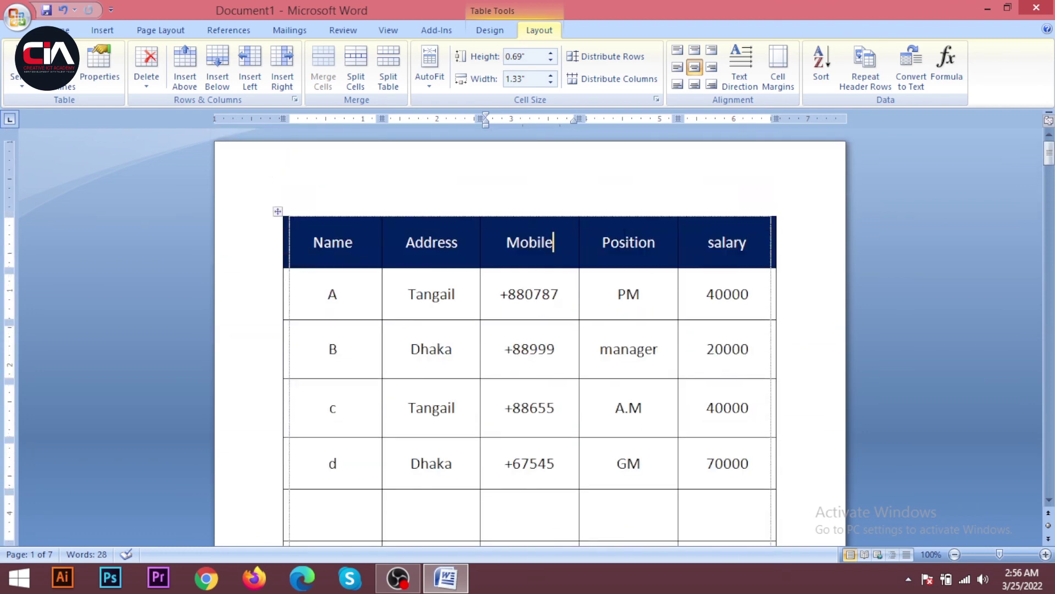
left_click(866, 69)
scroll(509, 379, "down", 12)
scroll(509, 379, "down", 10)
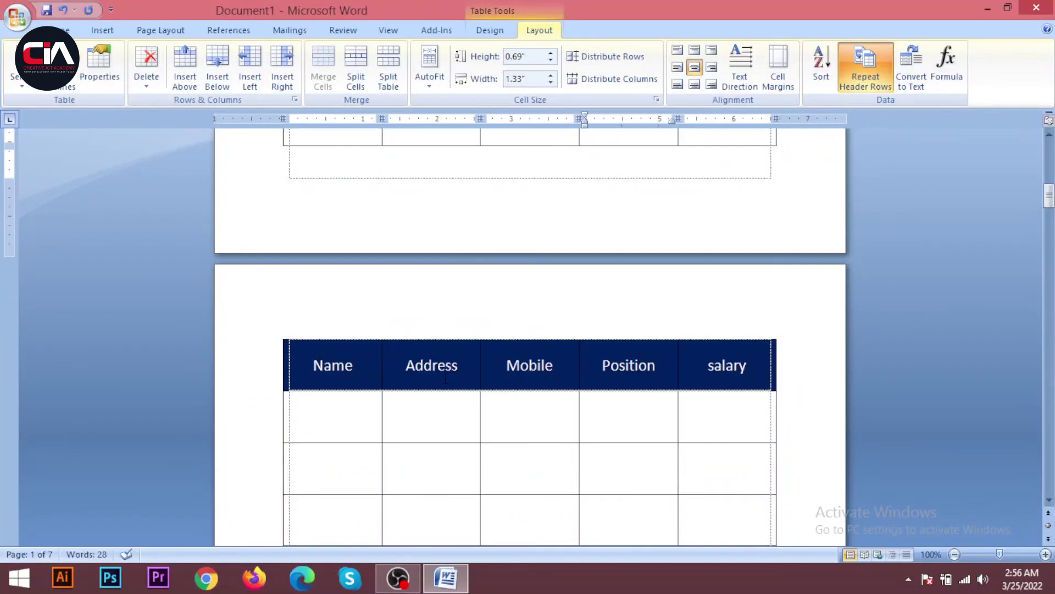
- Examine the column headings on the third page against each cell of the blank row beneath them
scroll(446, 379, "down", 5)
scroll(561, 309, "down", 16)
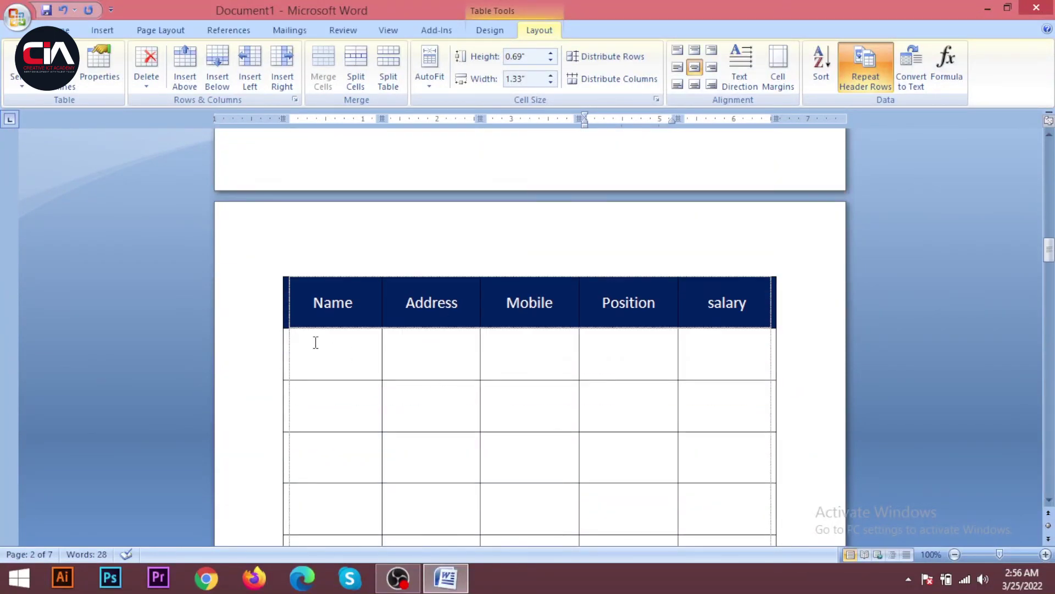
scroll(359, 342, "down", 2)
left_click(330, 267)
left_click(473, 266)
left_click(511, 264)
left_click(625, 264)
left_click(714, 264)
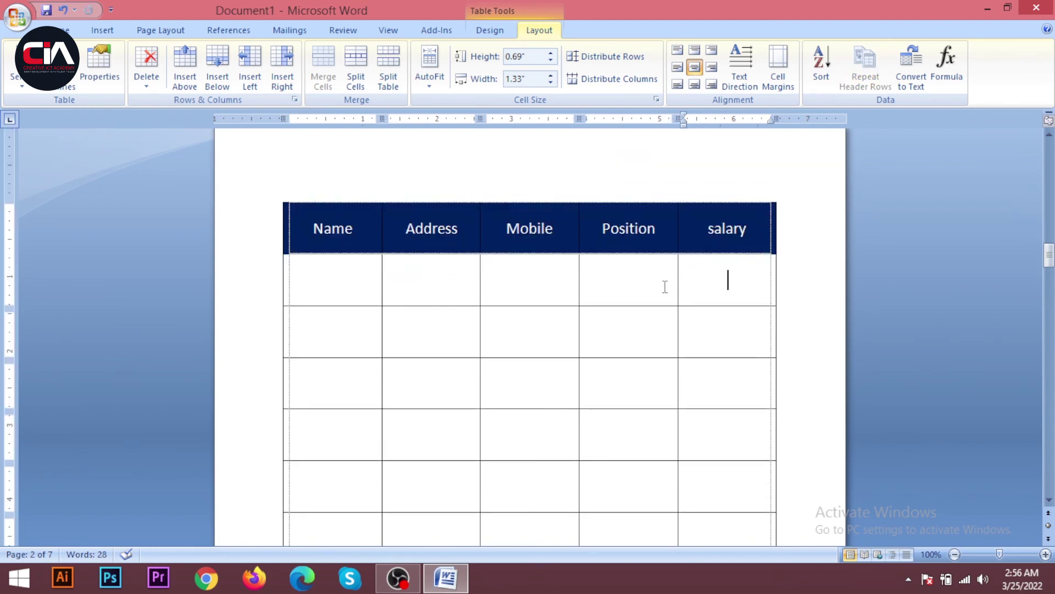
- Examine the header row at the top of the fourth page and look back through the preceding pages
scroll(482, 317, "down", 5)
scroll(482, 318, "down", 10)
scroll(500, 313, "up", 6)
scroll(494, 330, "down", 5)
scroll(392, 292, "up", 5)
scroll(393, 295, "down", 15)
left_click(337, 311)
left_click(439, 293)
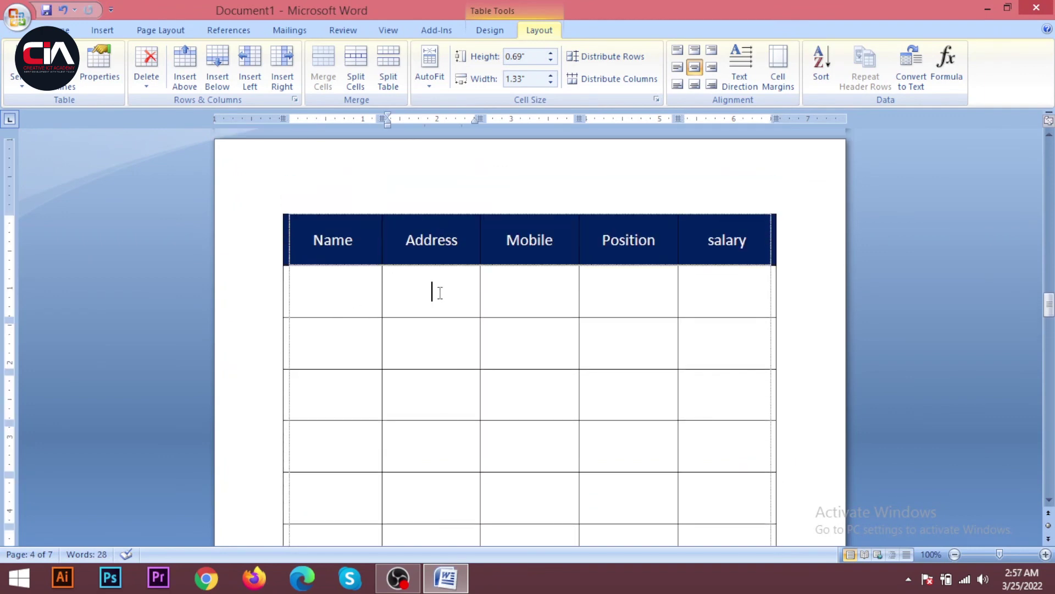
left_click(516, 281)
left_click(614, 284)
scroll(560, 332, "up", 10)
scroll(558, 331, "down", 12)
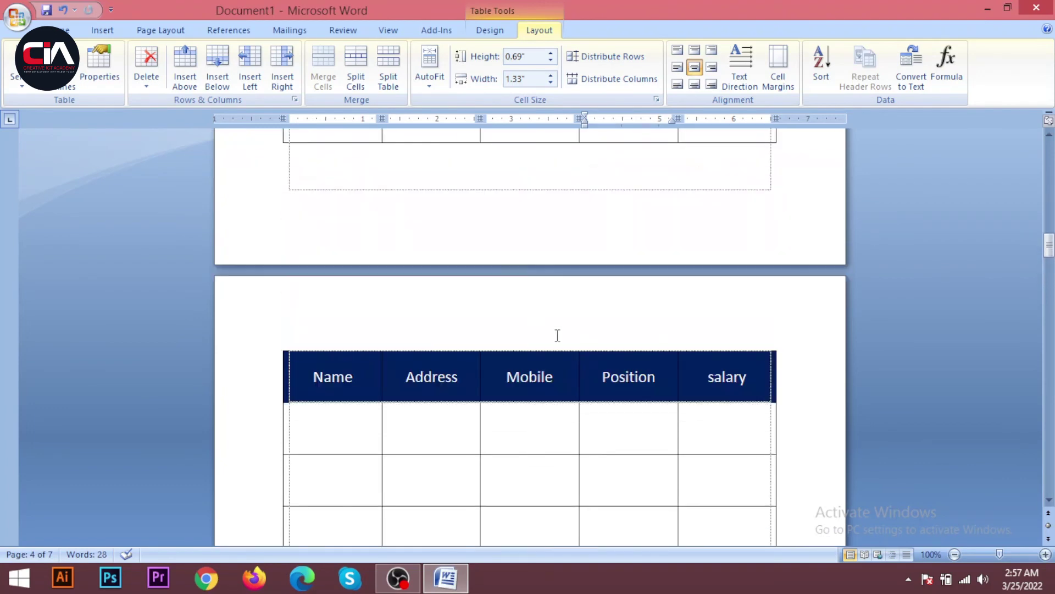
scroll(553, 333, "up", 10)
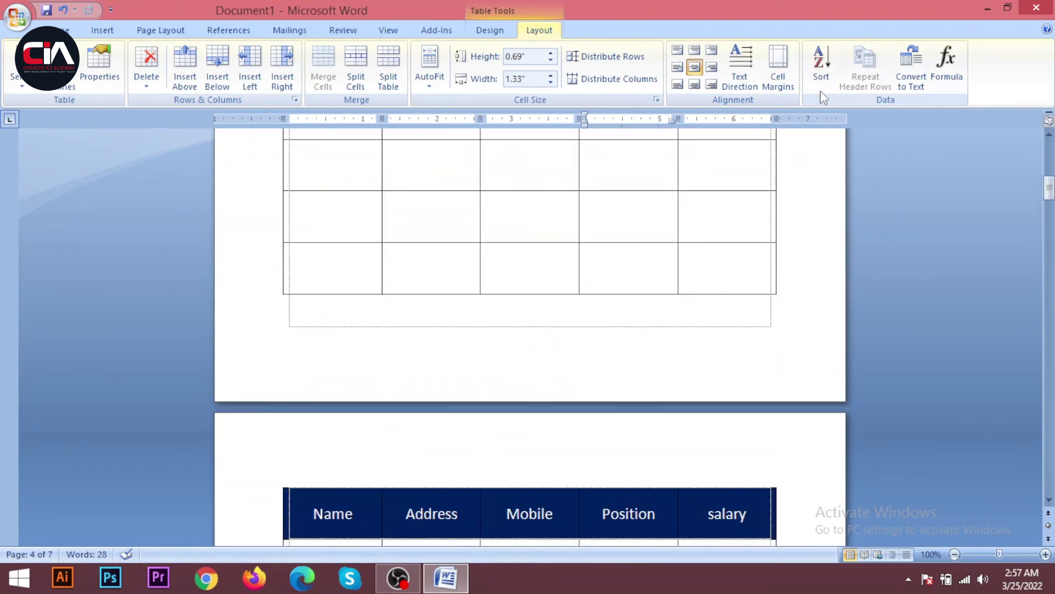
scroll(605, 212, "down", 10)
scroll(559, 229, "up", 4)
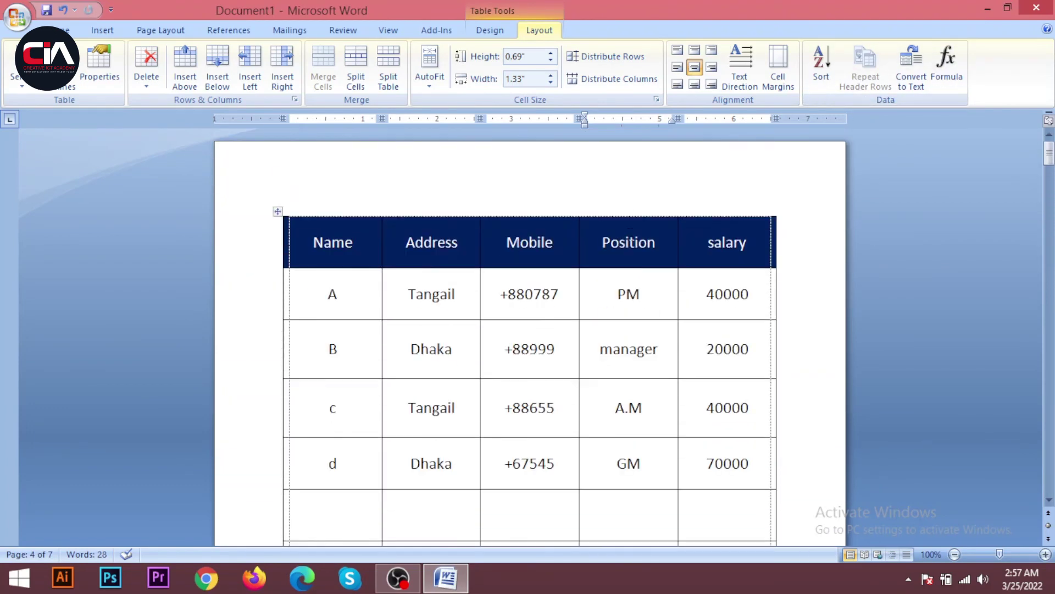
- Turn off Repeat Header Rows from the table's header row and check the tops of the following pages
left_click(561, 245)
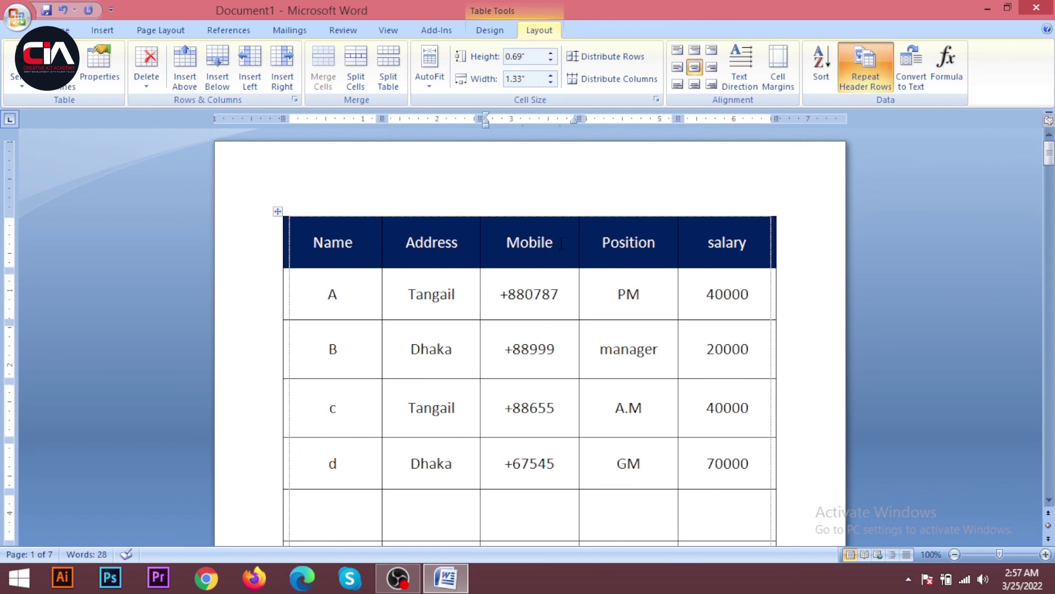
scroll(506, 346, "down", 10)
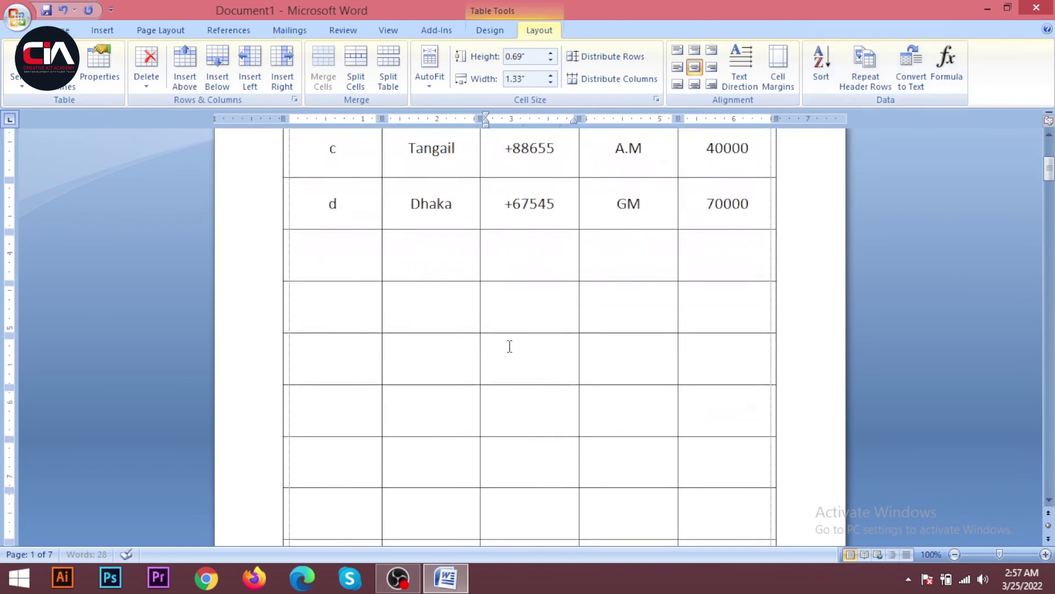
scroll(511, 345, "down", 3)
scroll(498, 366, "down", 3)
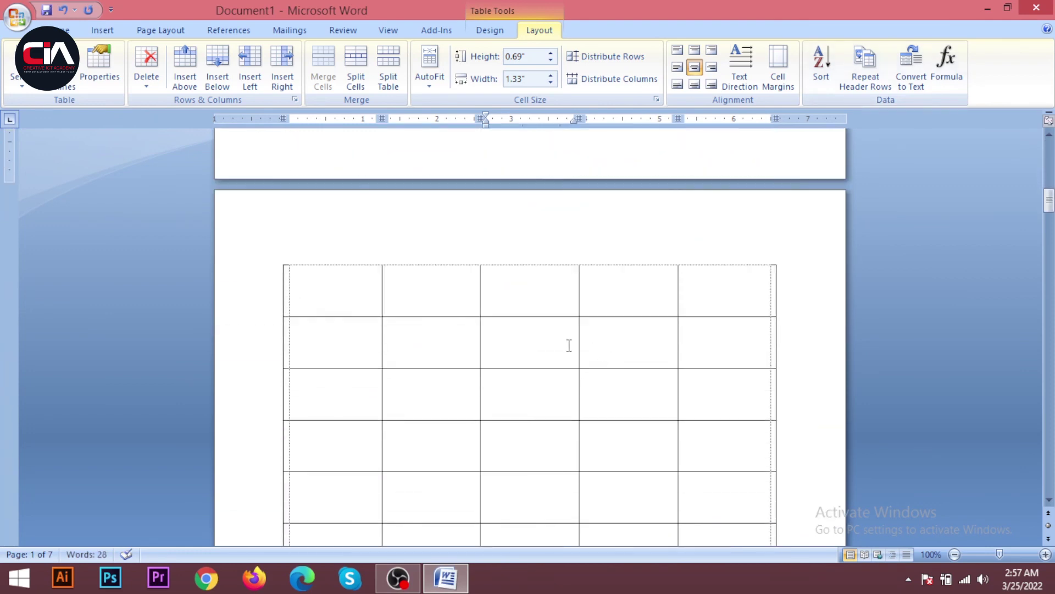
scroll(495, 303, "down", 20)
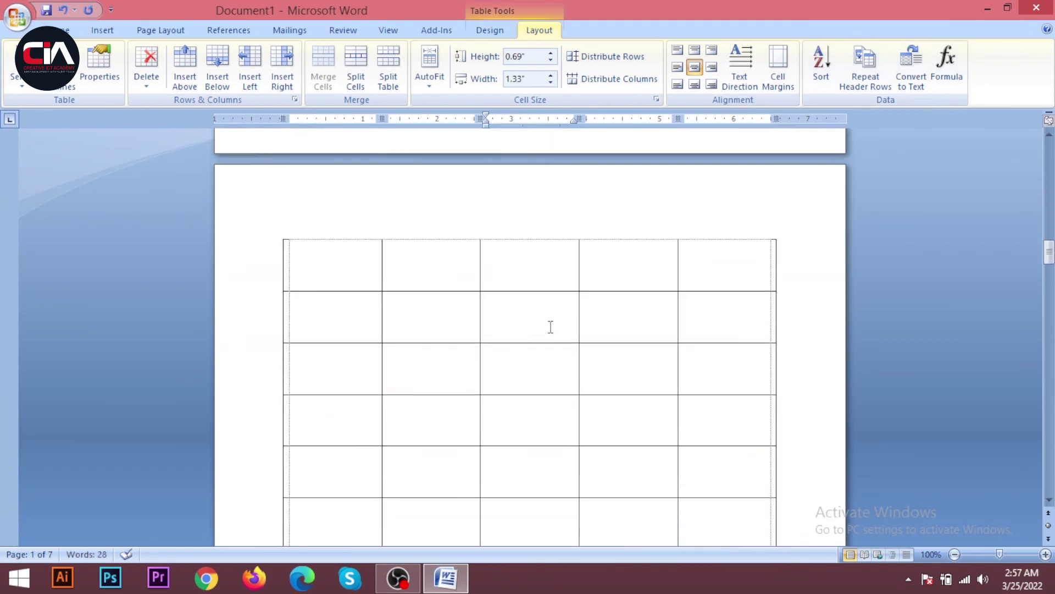
scroll(549, 324, "up", 20)
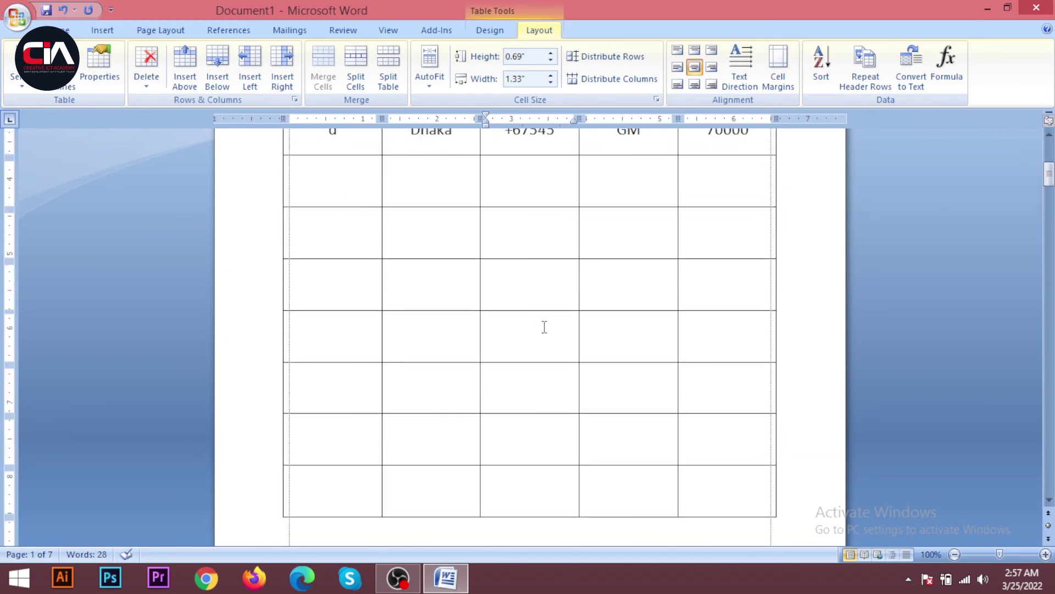
- Turn Repeat Header Rows on again to check the second page, and switch it back off
left_click(581, 250)
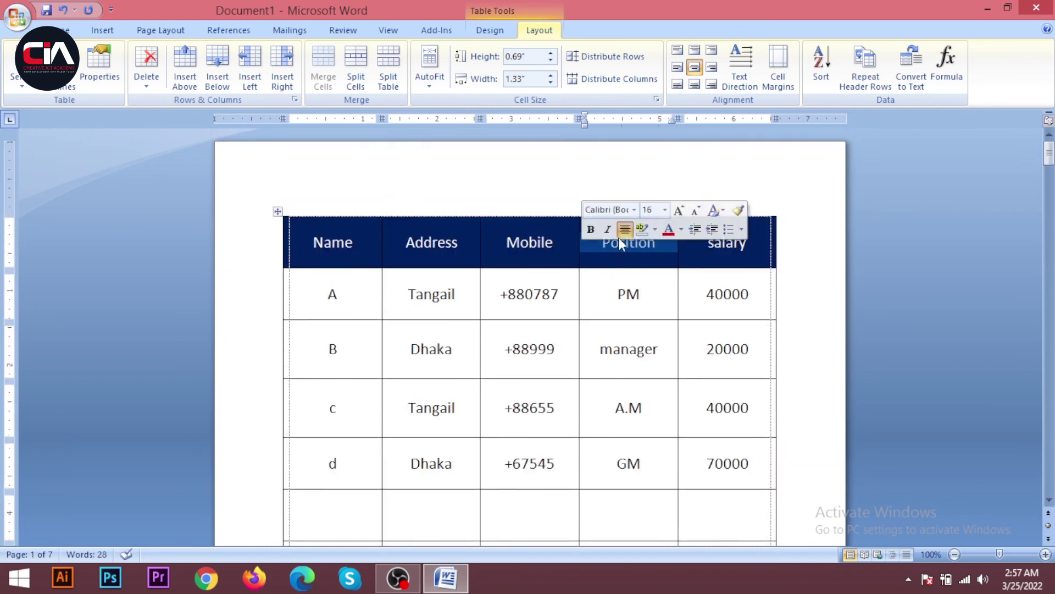
left_click(864, 70)
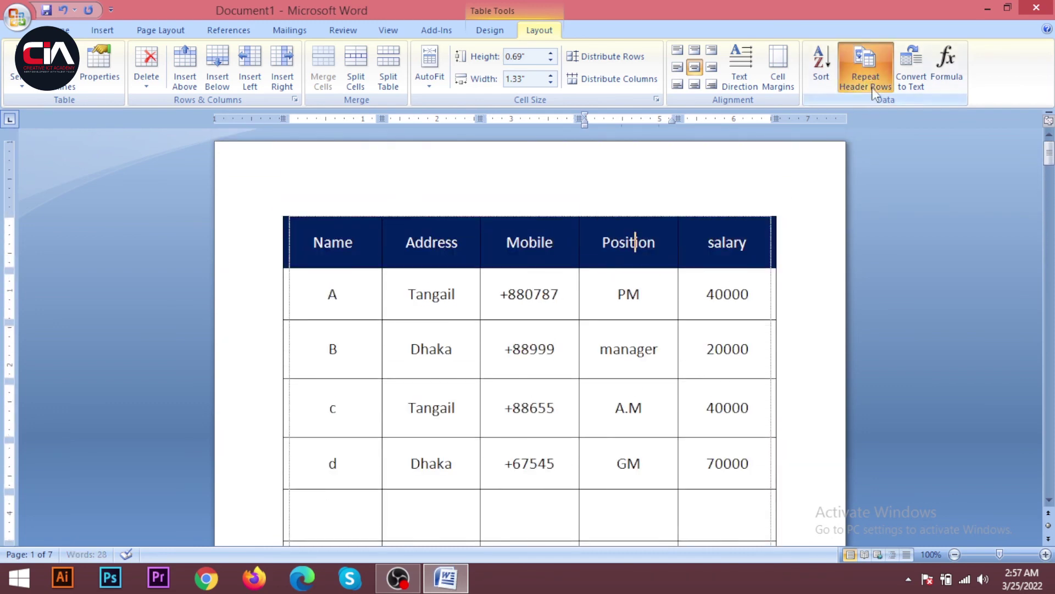
scroll(632, 403, "down", 7)
scroll(632, 404, "down", 5)
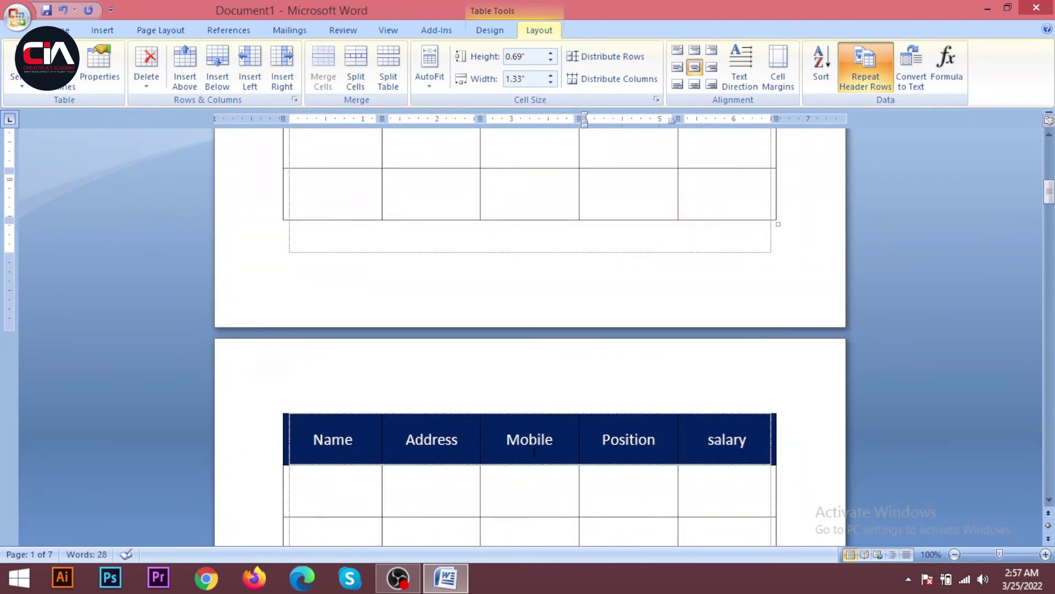
scroll(533, 449, "up", 10)
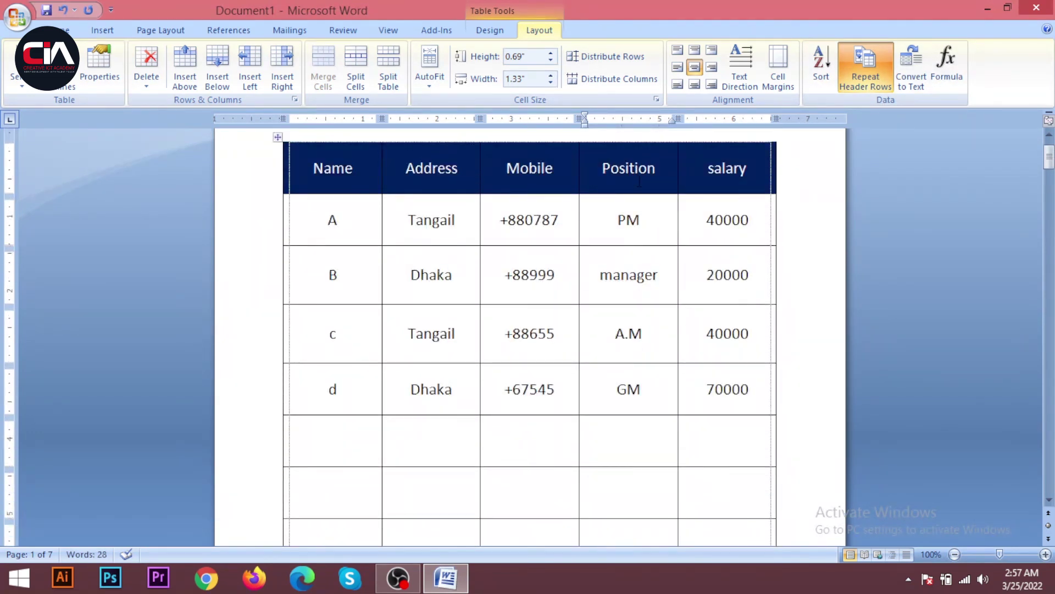
left_click(864, 70)
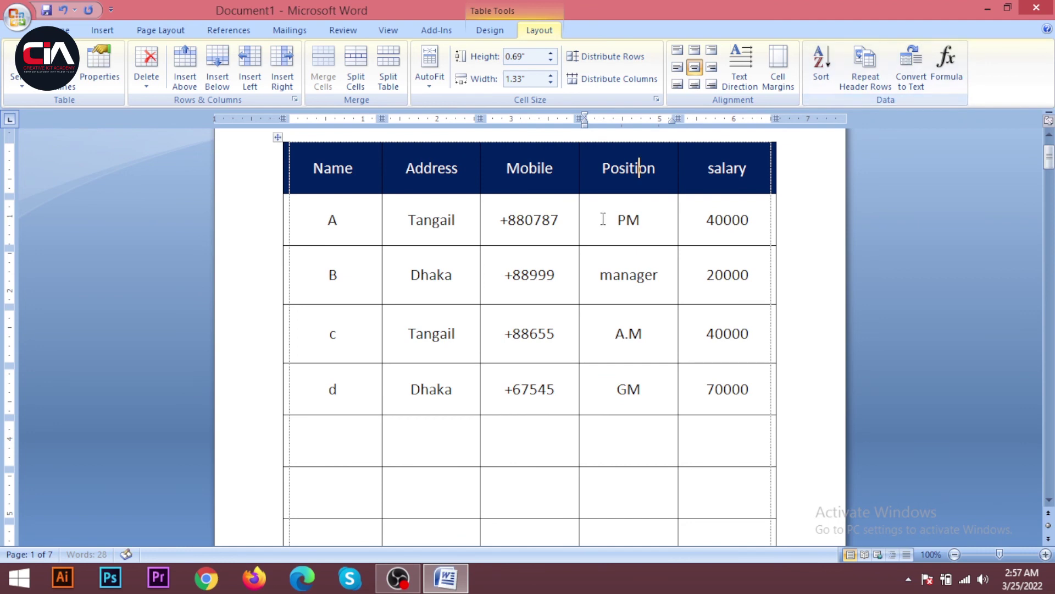